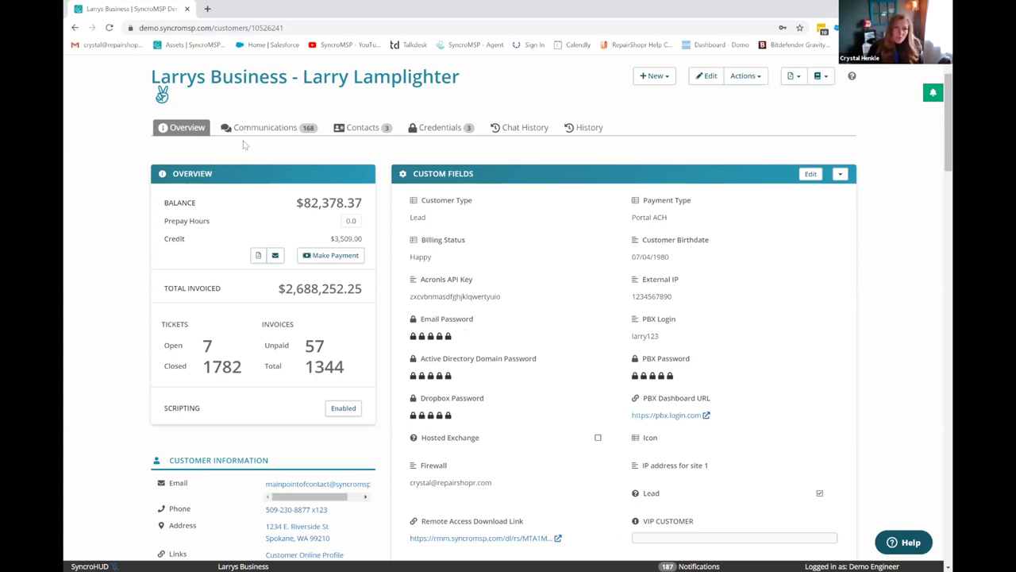
Review the contact details and stored credentials on the Larrys Business customer record
left_click(382, 131)
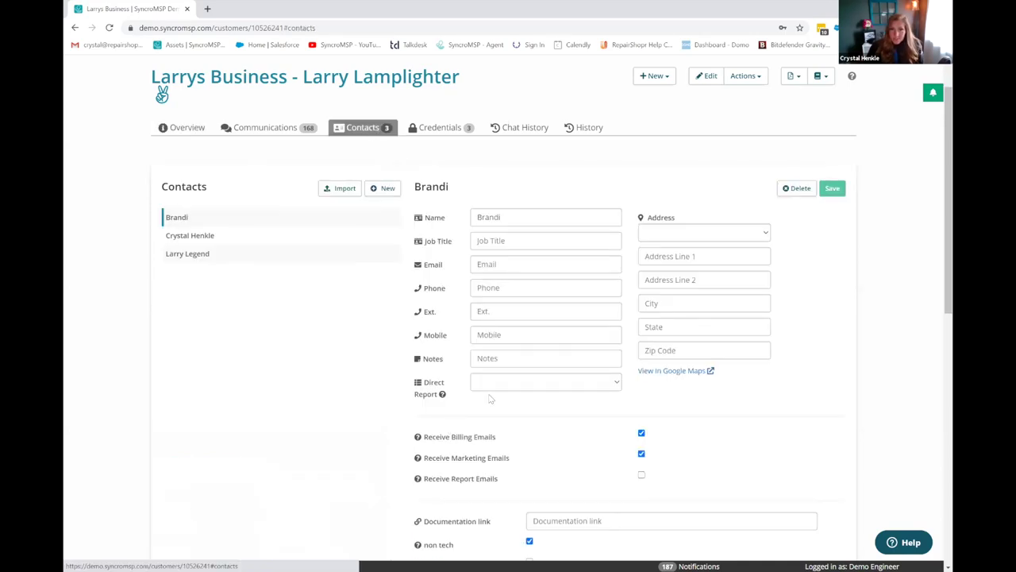
scroll(687, 389, "down", 3)
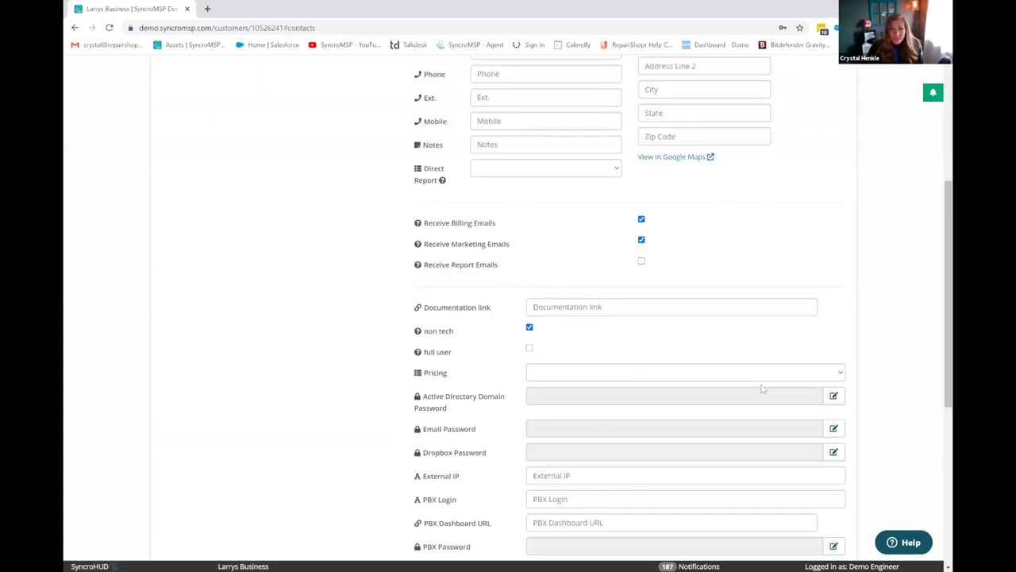
scroll(680, 374, "up", 3)
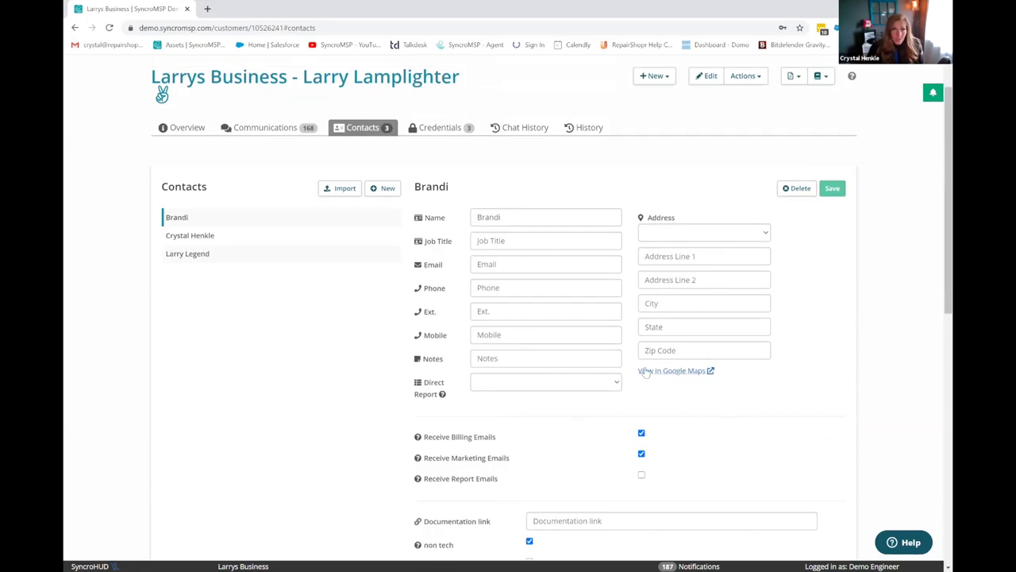
left_click(439, 133)
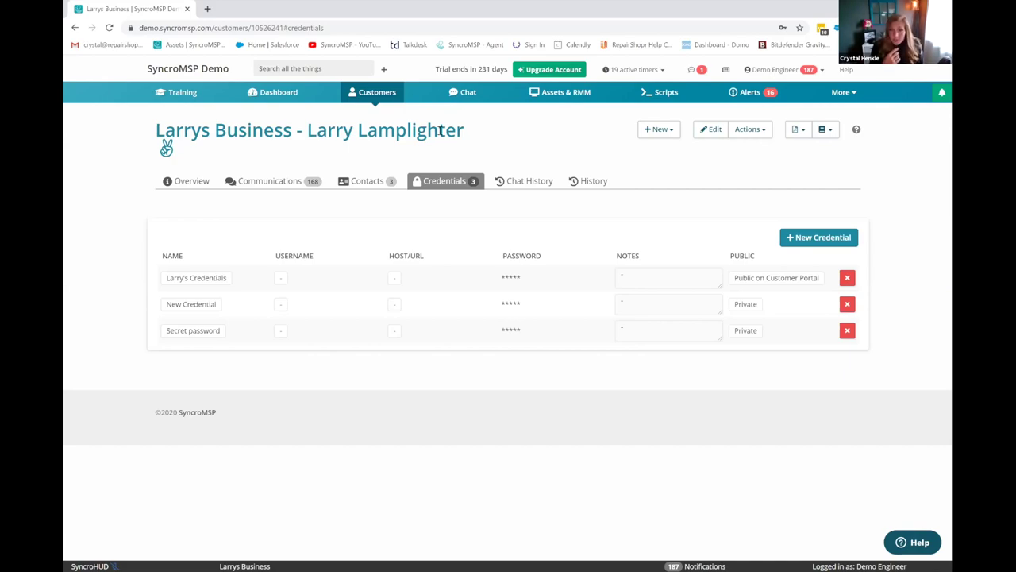
From the customer's overview, open the Customer Online Profile in a separate browser tab
left_click(188, 181)
scroll(420, 394, "down", 3)
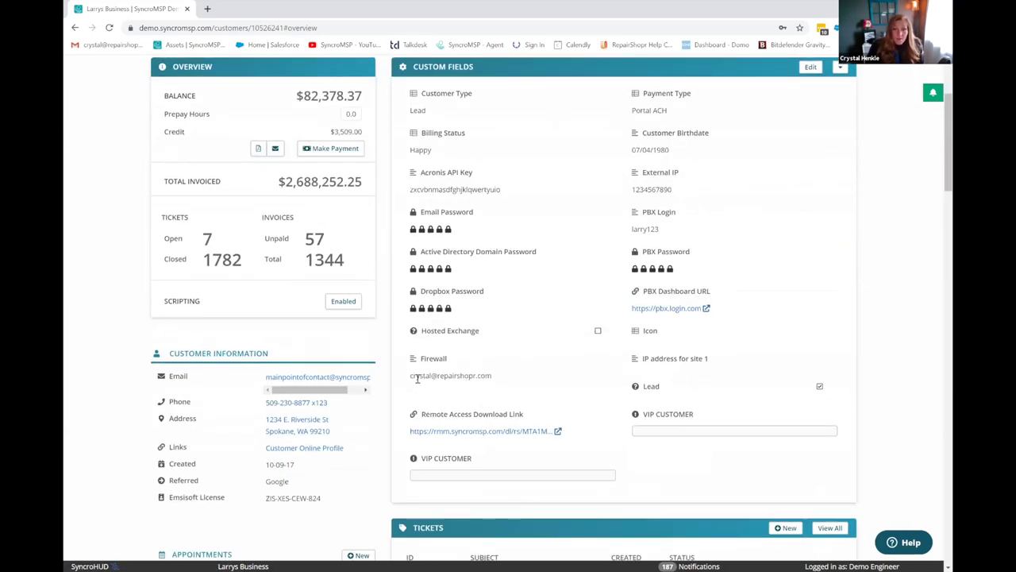
right_click(312, 452)
left_click(349, 458)
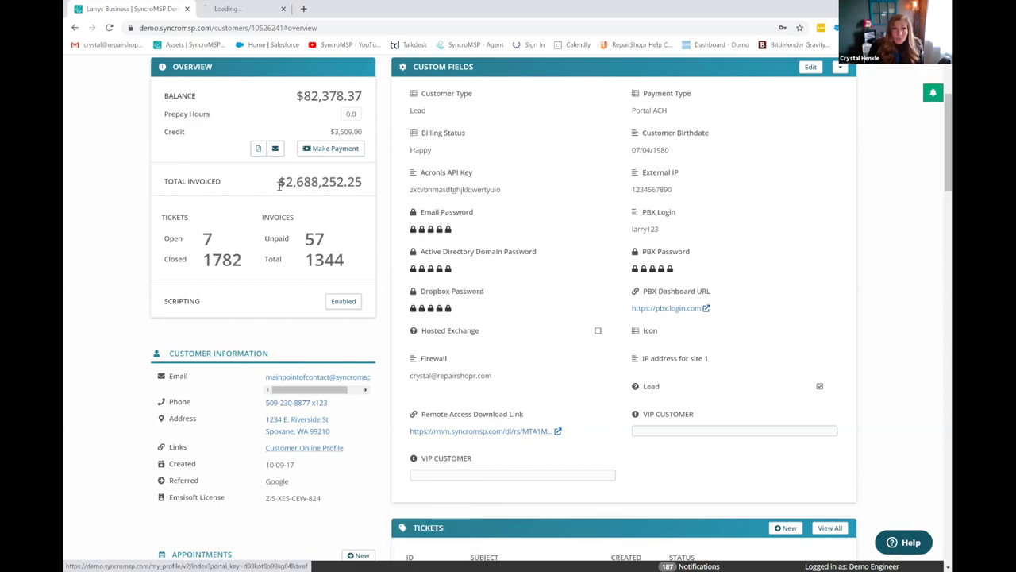
left_click(257, 10)
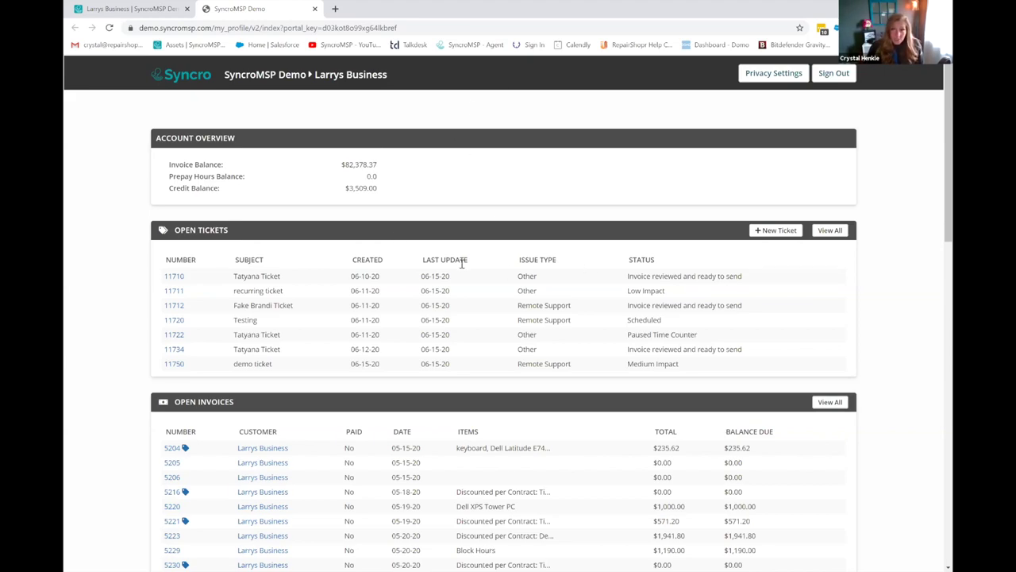
Examine the customer portal's tickets, invoices, payments, estimates, attachments, assets and documentation, and close the portal page
scroll(592, 342, "down", 2)
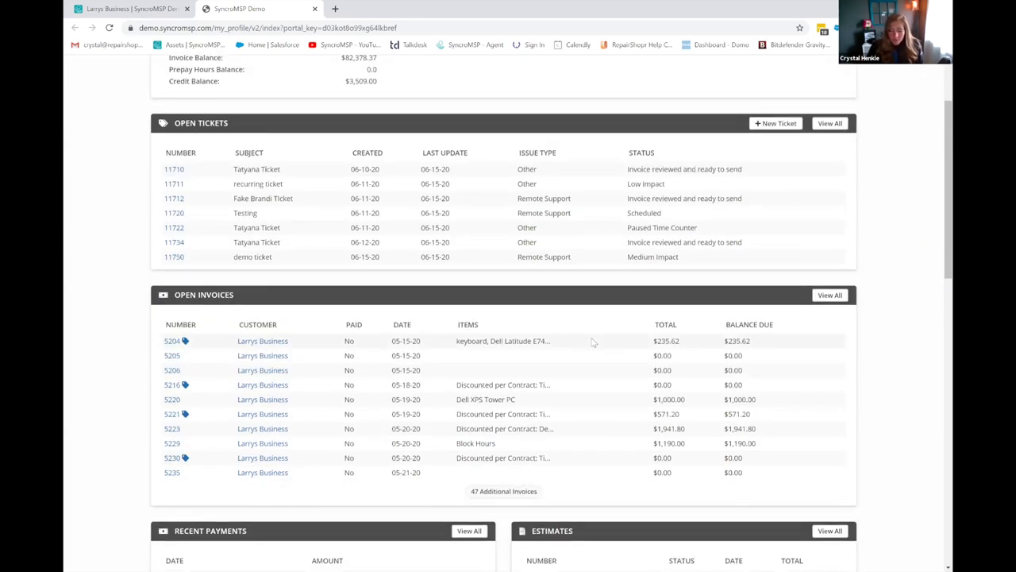
scroll(604, 349, "down", 2)
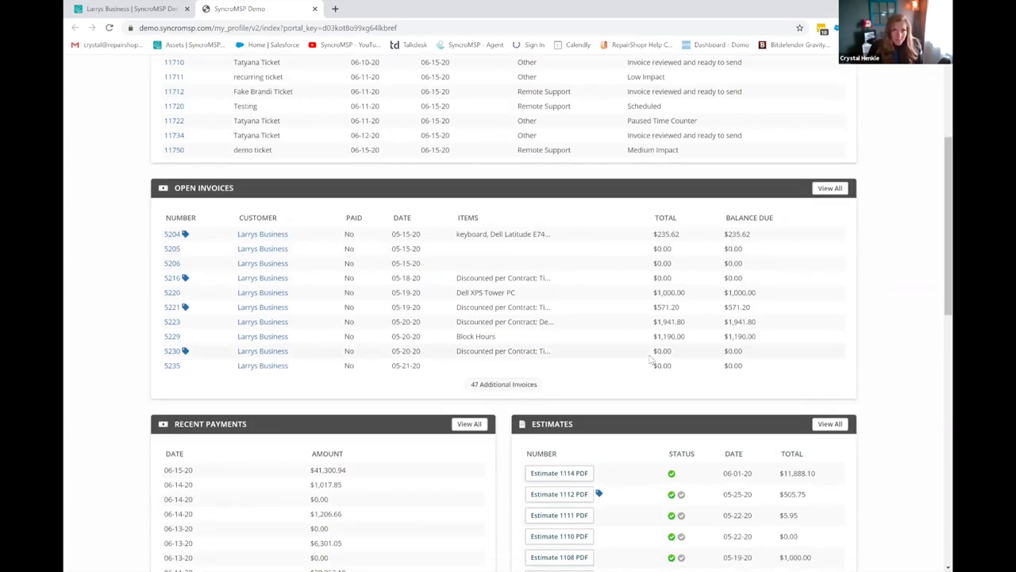
scroll(490, 260, "down", 2)
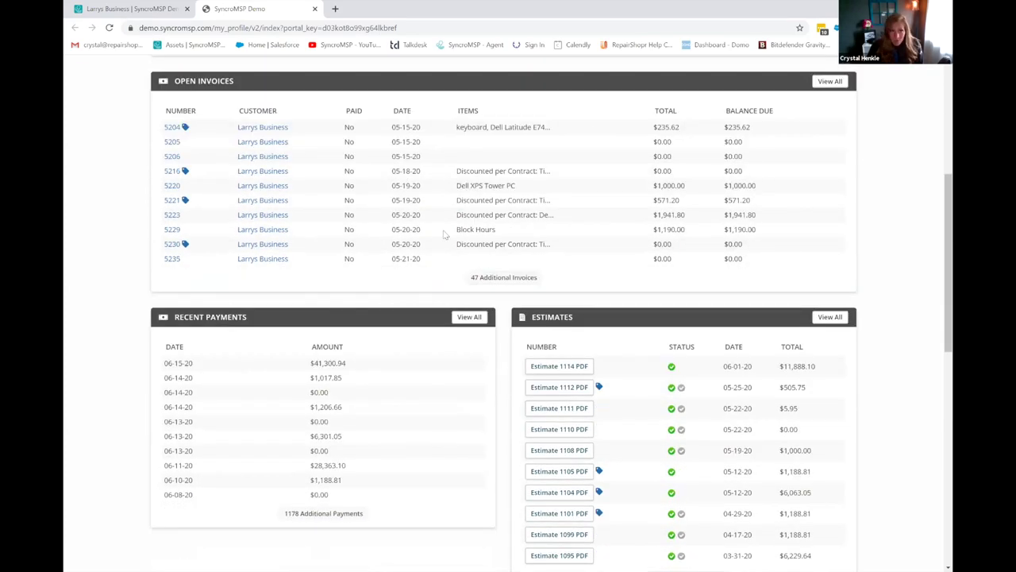
scroll(527, 198, "up", 1)
scroll(624, 302, "down", 2)
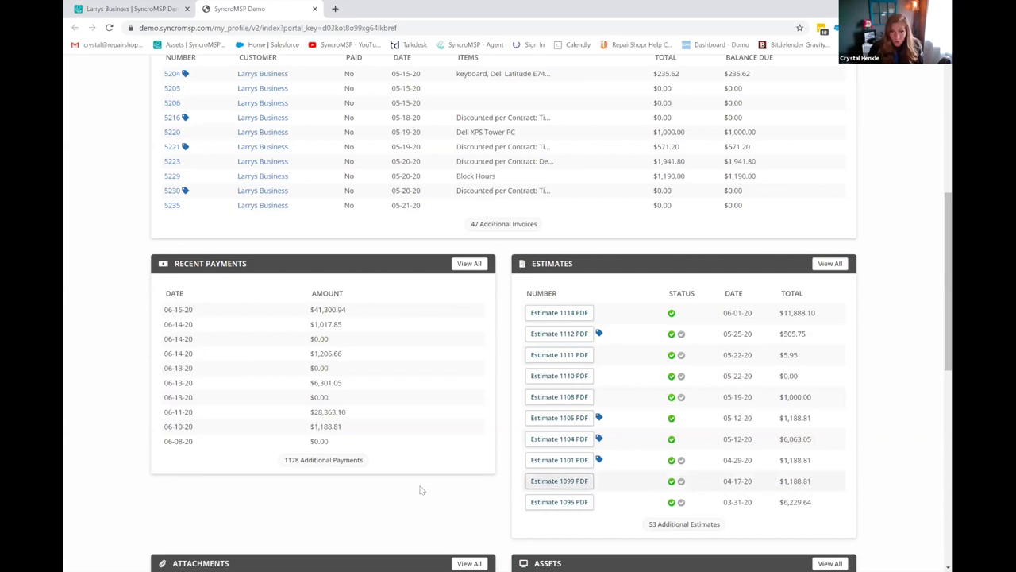
scroll(435, 489, "down", 3)
scroll(596, 377, "down", 2)
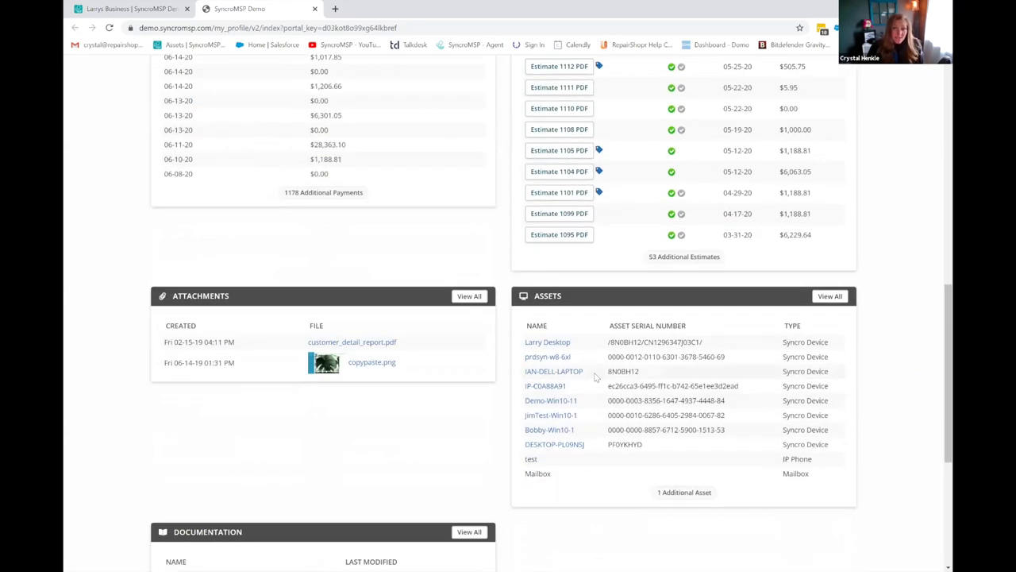
scroll(635, 389, "down", 1)
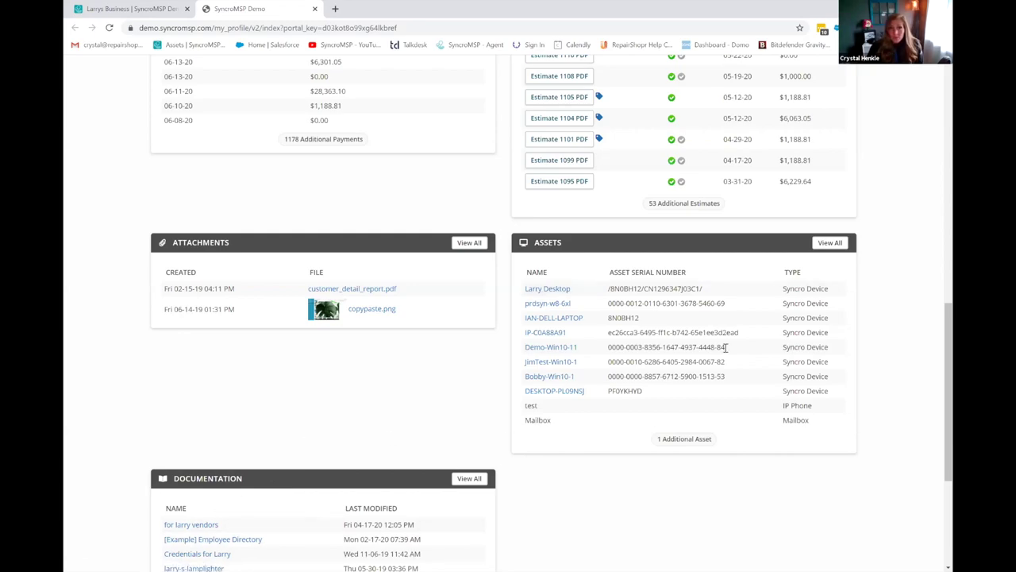
left_click_drag(941, 395, 936, 119)
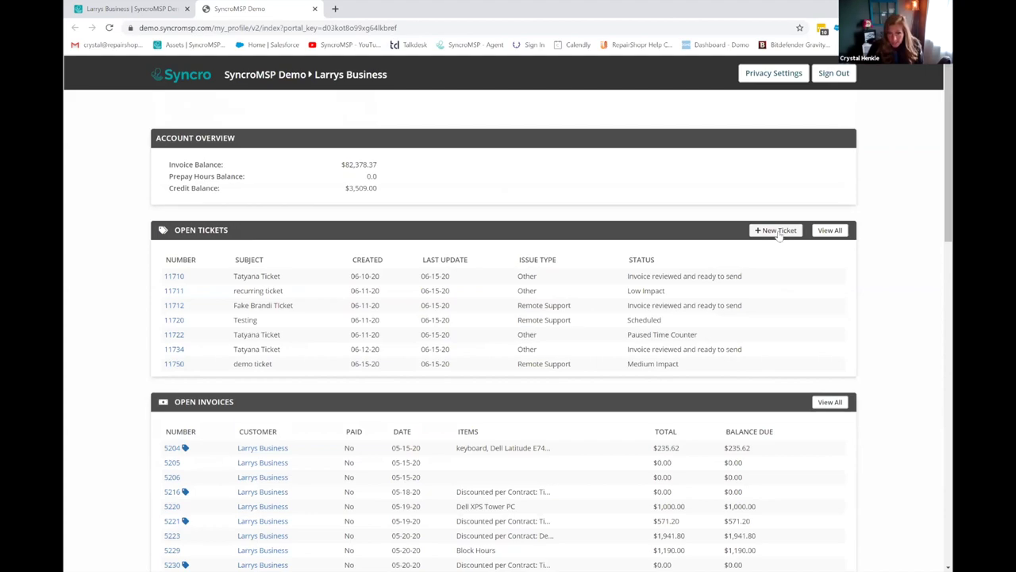
scroll(591, 388, "down", 1)
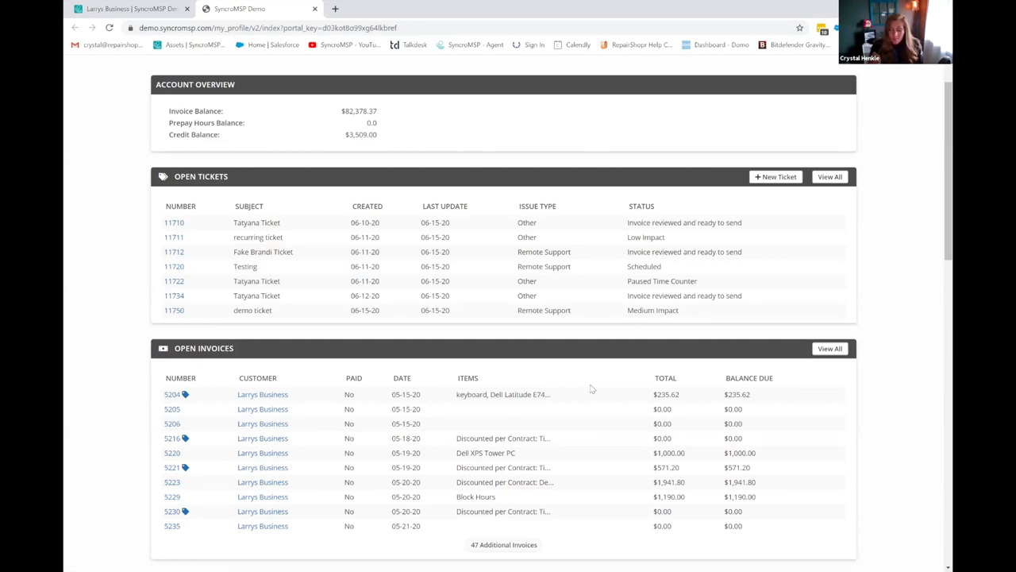
left_click(315, 10)
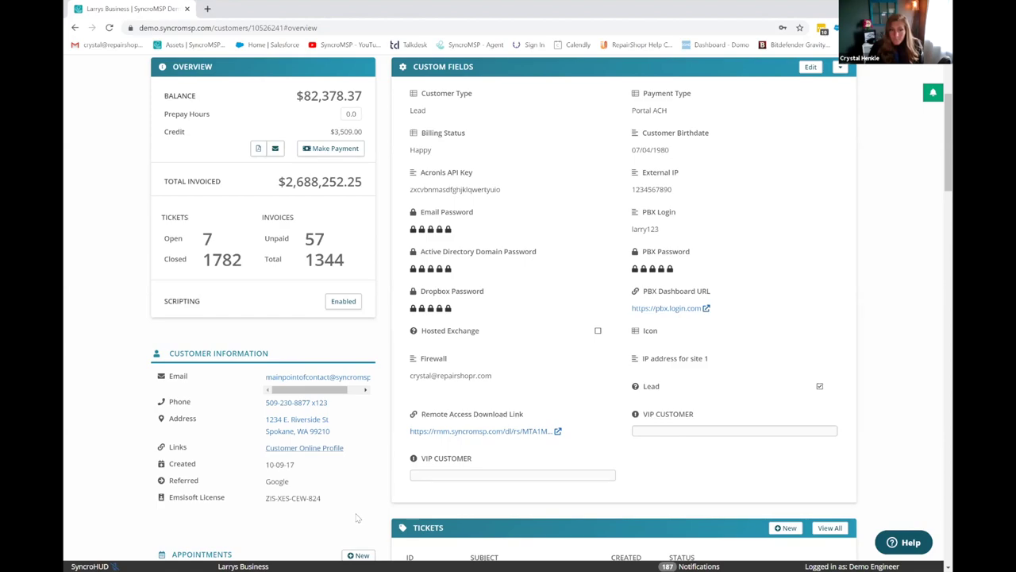
Reopen the Customer Online Profile in its own tab to view the account overview, and close it again
right_click(325, 449)
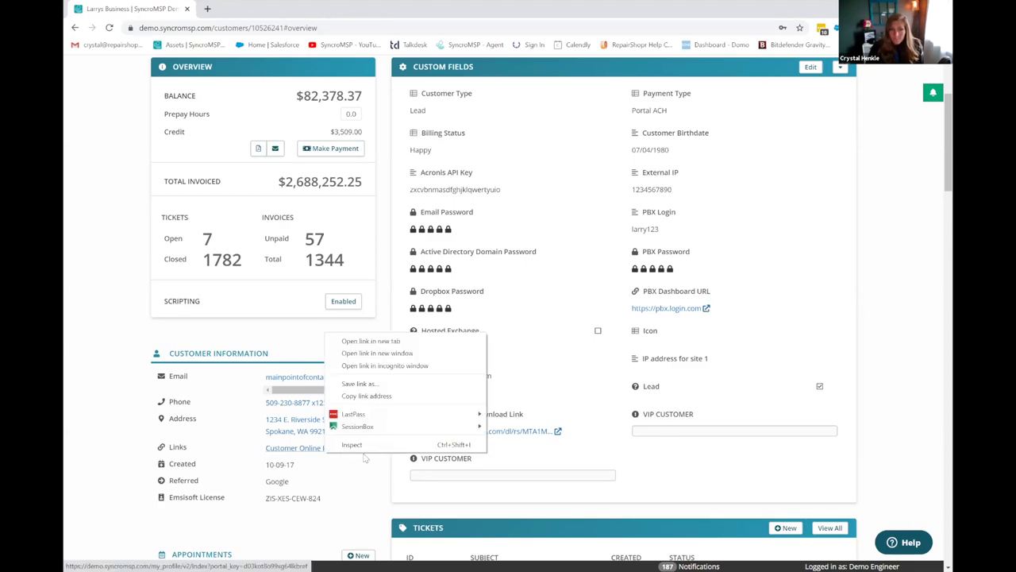
left_click(371, 341)
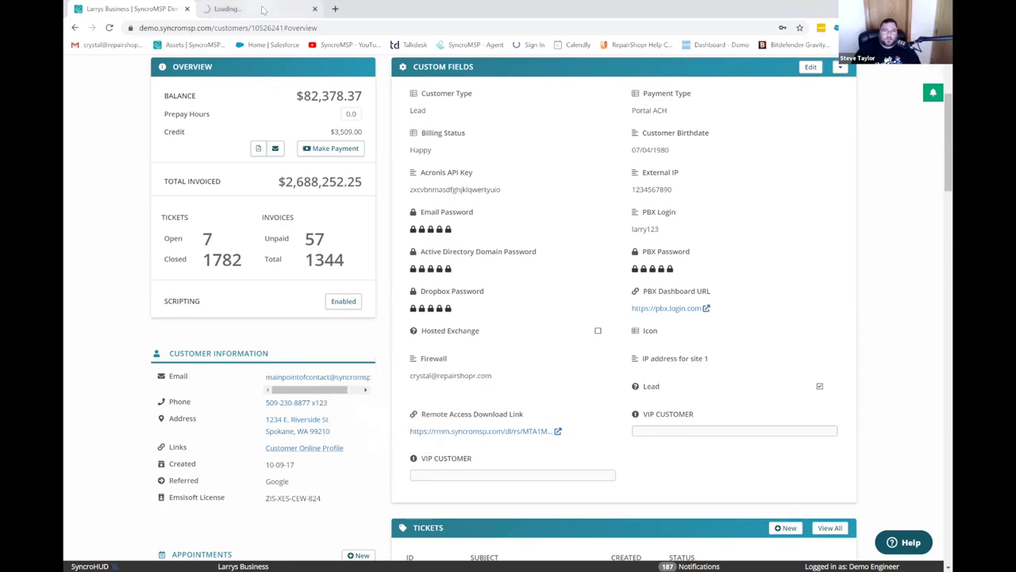
left_click(263, 10)
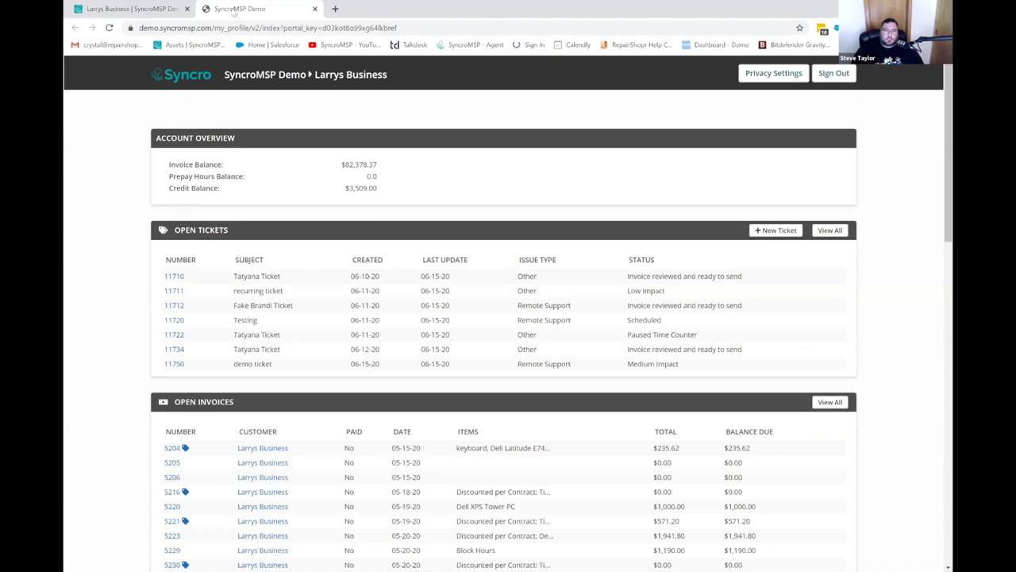
left_click(315, 10)
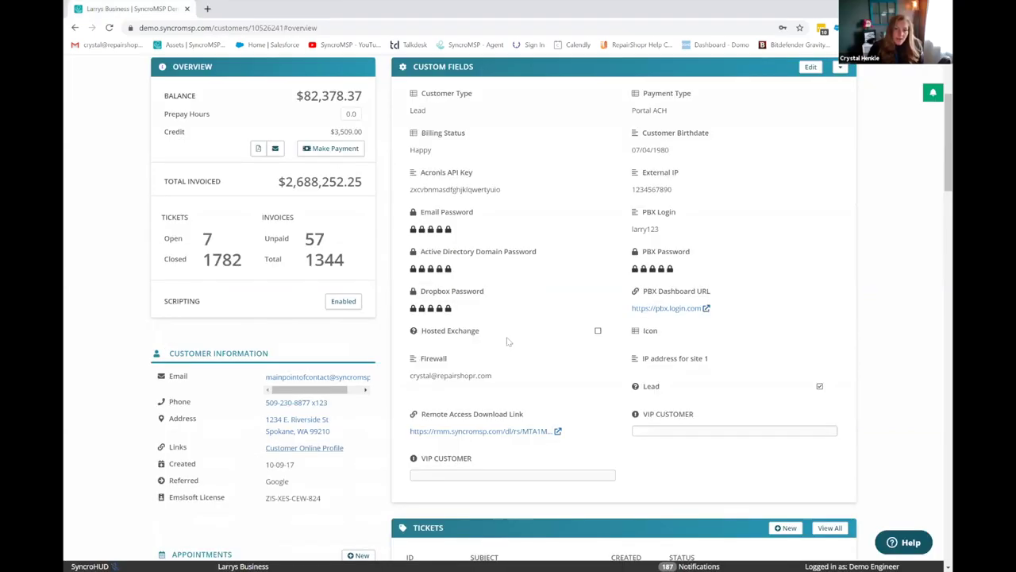
Examine the customer overview's appointments, tickets, estimates, invoices, contracts and assets sections
scroll(492, 286, "down", 2)
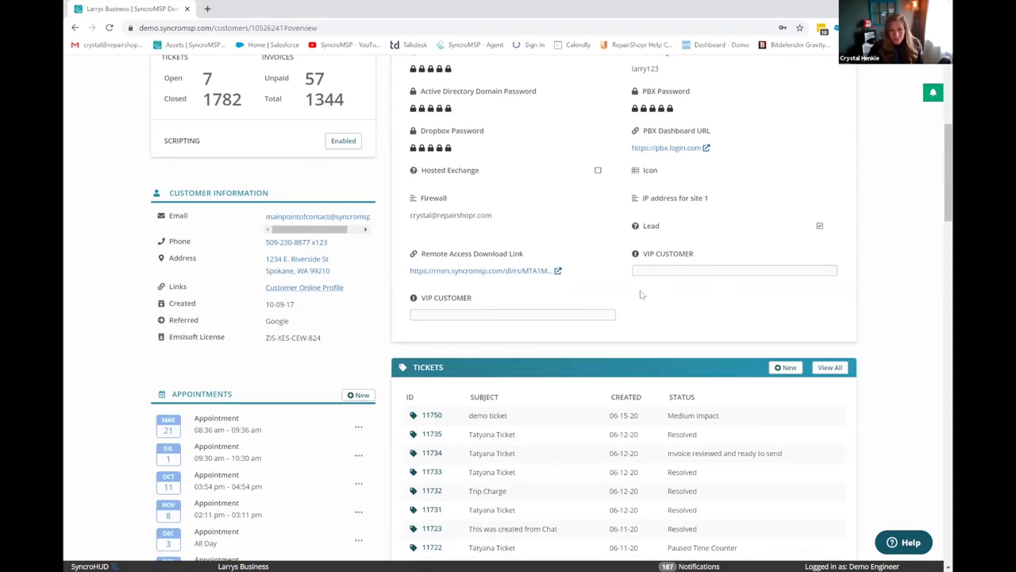
scroll(538, 328, "down", 1)
scroll(288, 334, "down", 1)
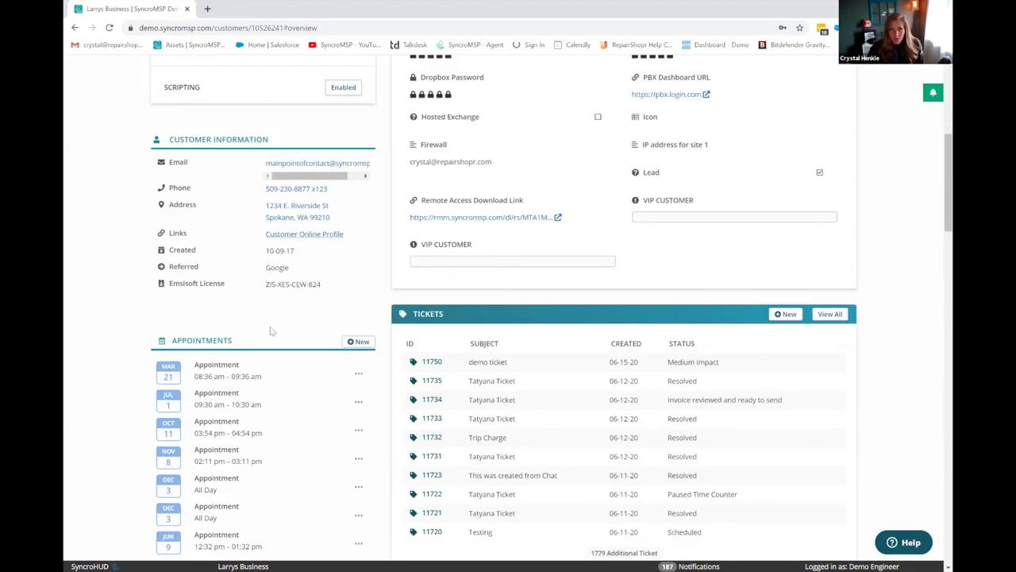
scroll(290, 323, "down", 2)
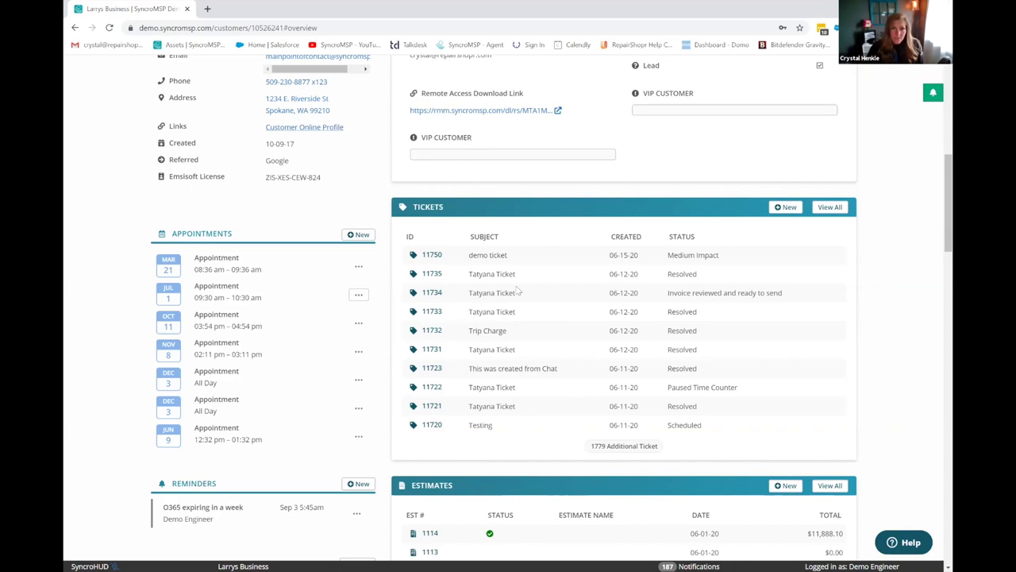
scroll(647, 255, "down", 3)
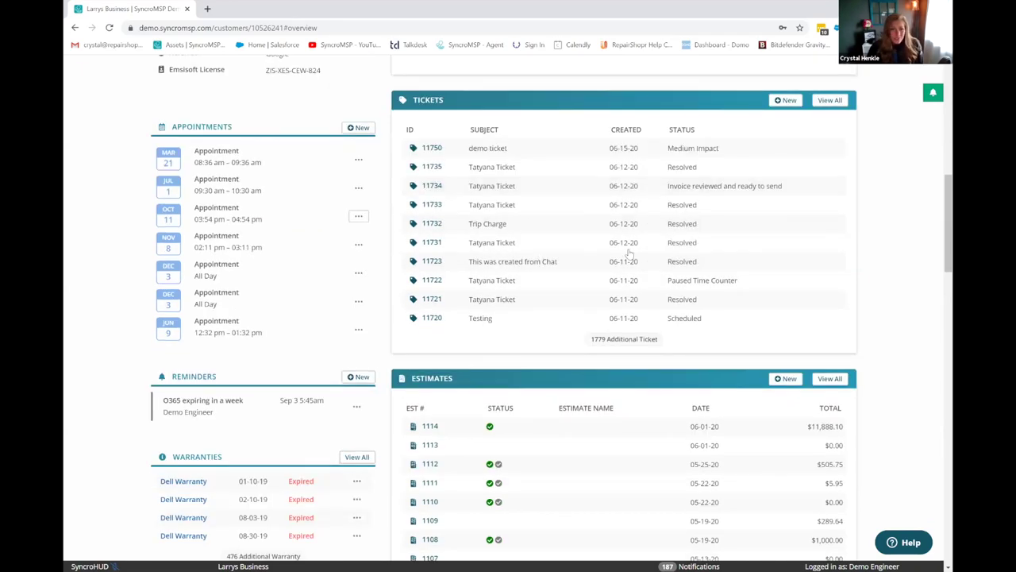
scroll(627, 301, "down", 3)
scroll(633, 294, "down", 10)
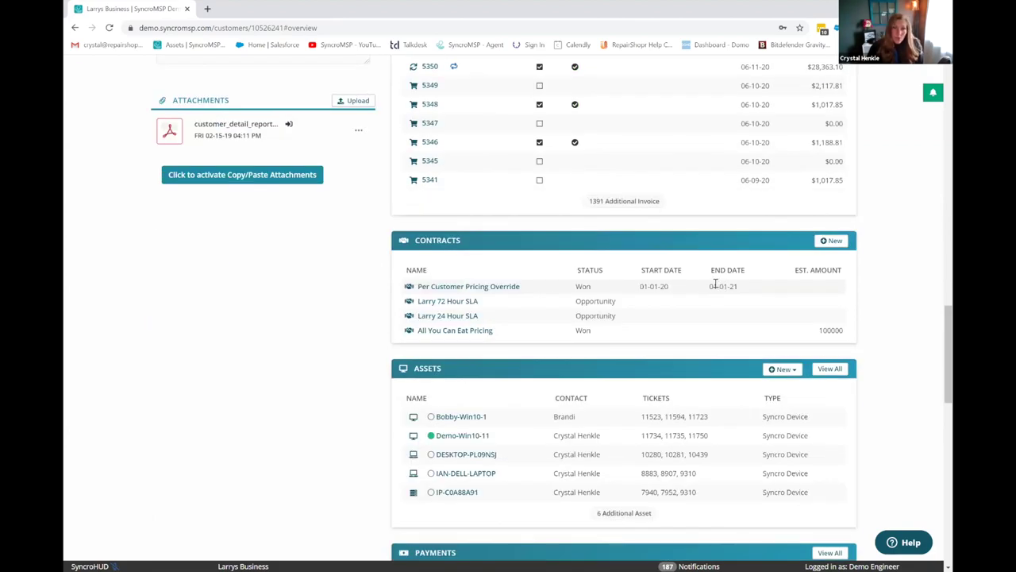
scroll(718, 287, "down", 2)
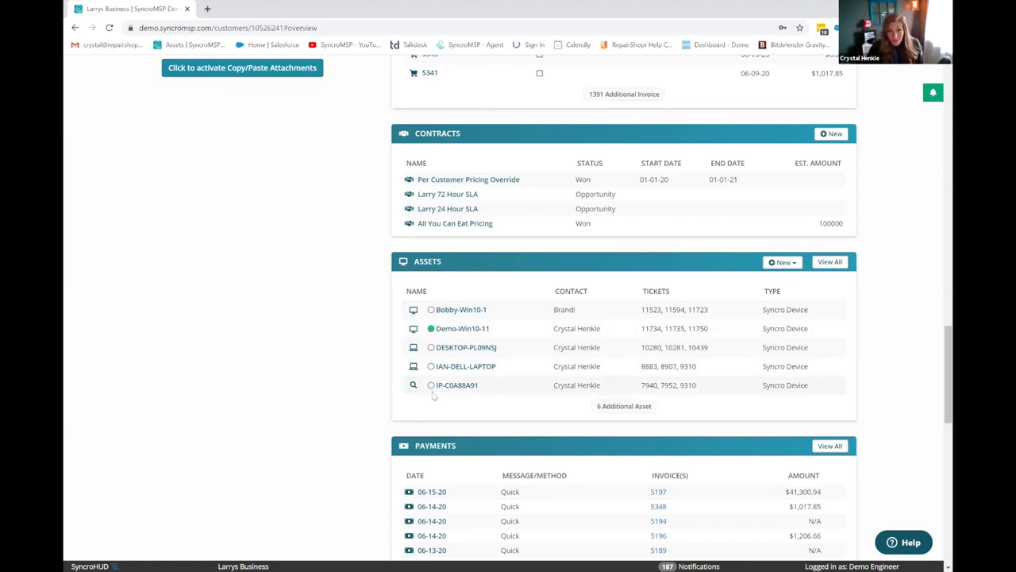
Inspect the system details and custom fields in the Demo-Win10-11 asset's quick view, and close it
left_click(430, 331)
scroll(445, 341, "down", 1)
scroll(505, 181, "down", 3)
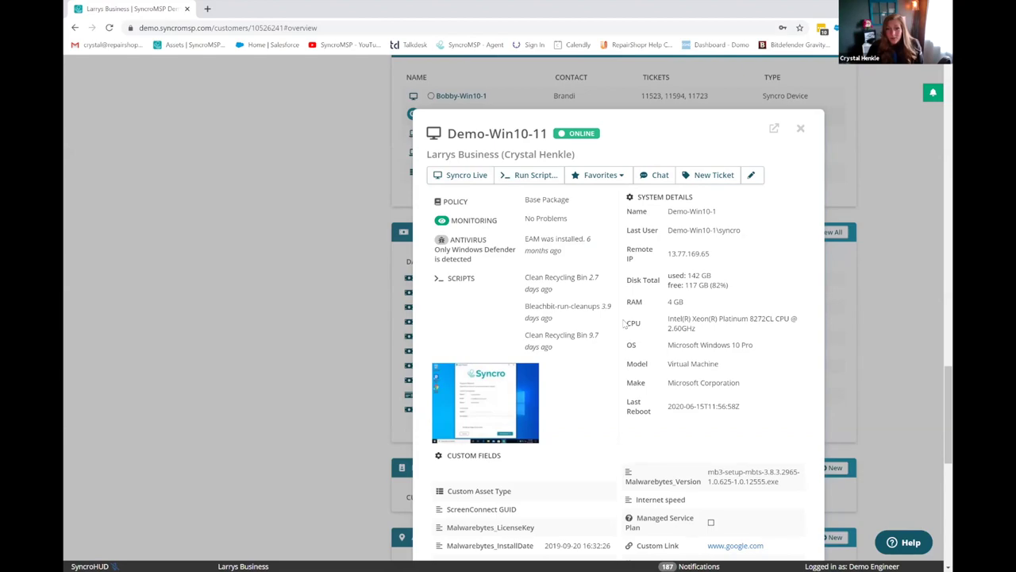
scroll(635, 325, "down", 1)
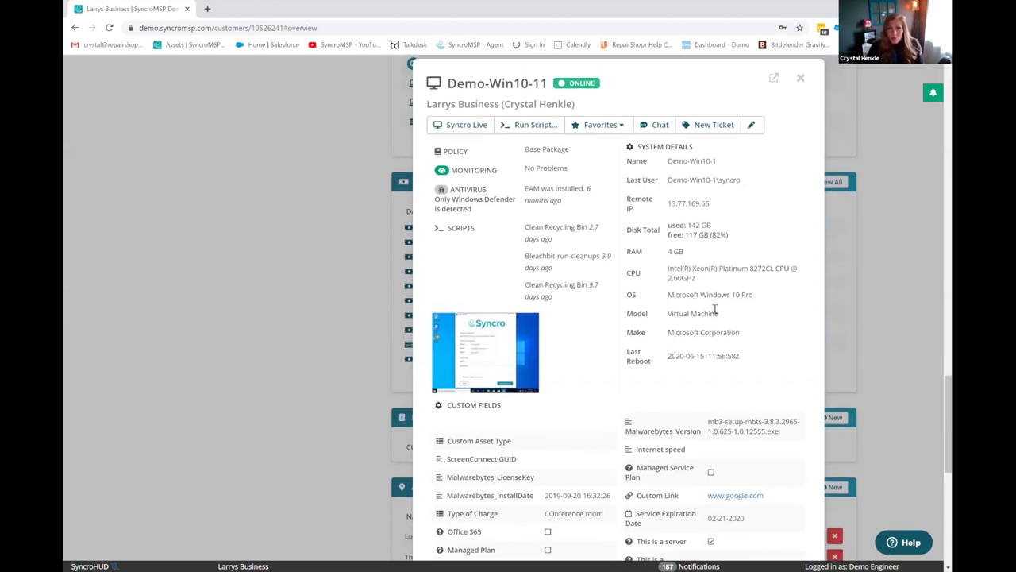
scroll(714, 310, "up", 1)
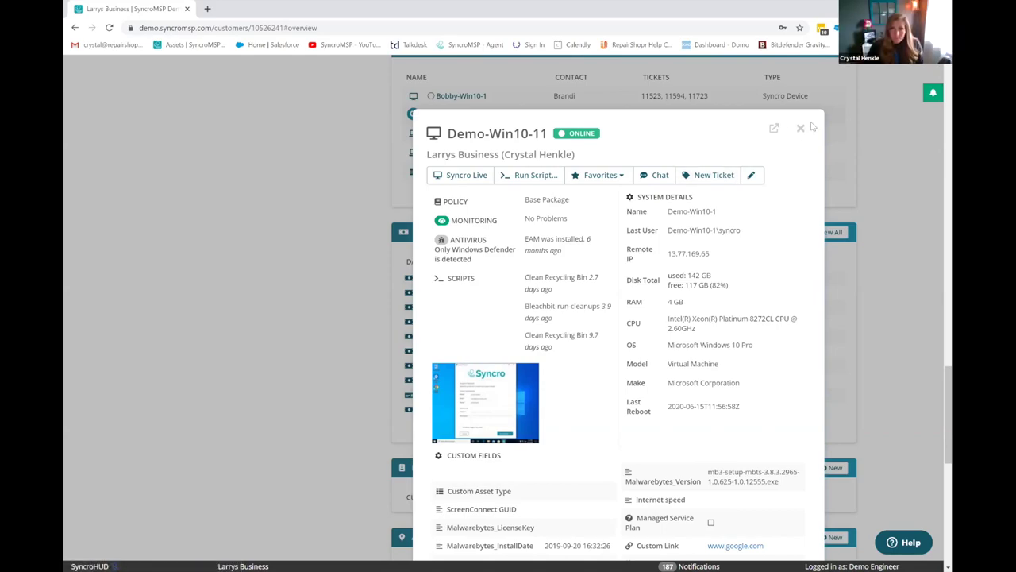
key("Escape")
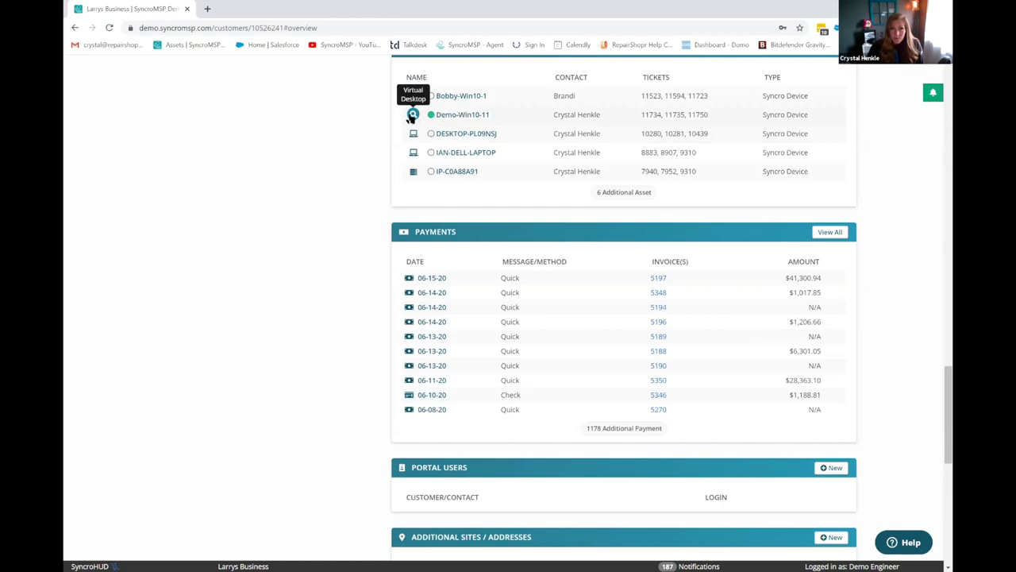
Start a new ticket from the Demo-Win10-11 asset's quick view
left_click(412, 115)
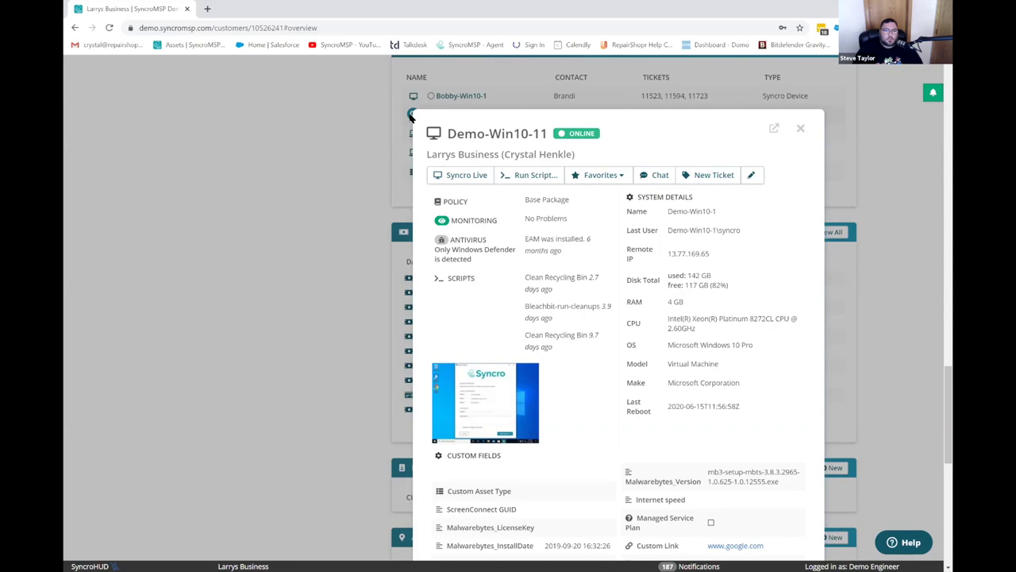
left_click(713, 180)
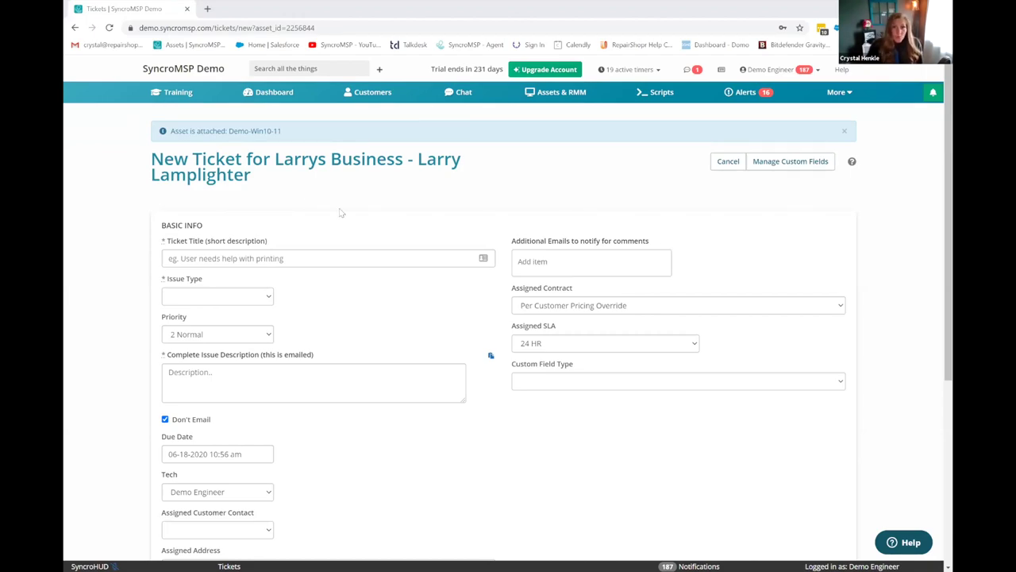
Fill in the ticket with the title "demo", issue type Remote Support and issue description "virus"
scroll(378, 313, "down", 1)
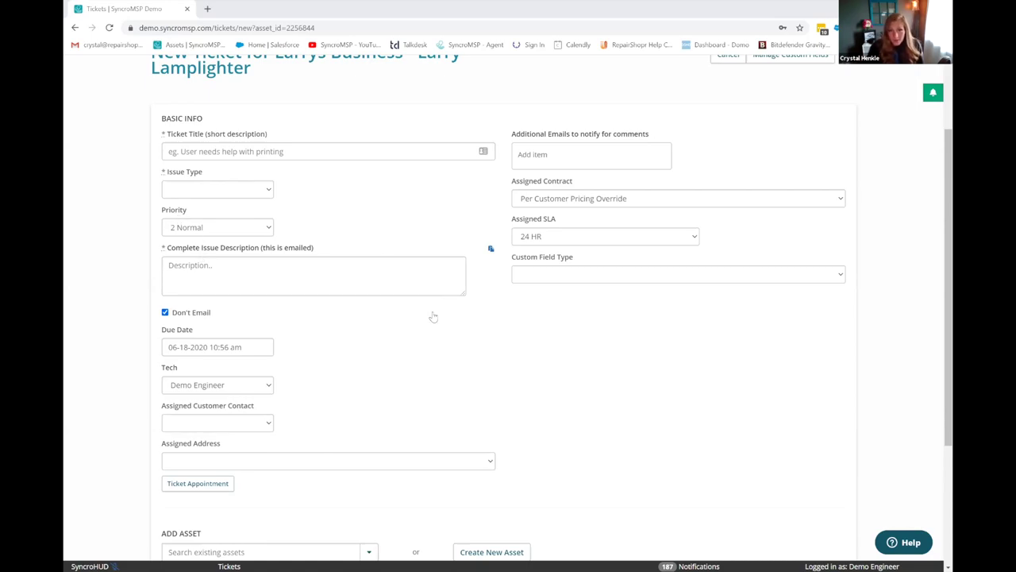
left_click(223, 153)
type("demo")
key("Tab")
left_click(224, 189)
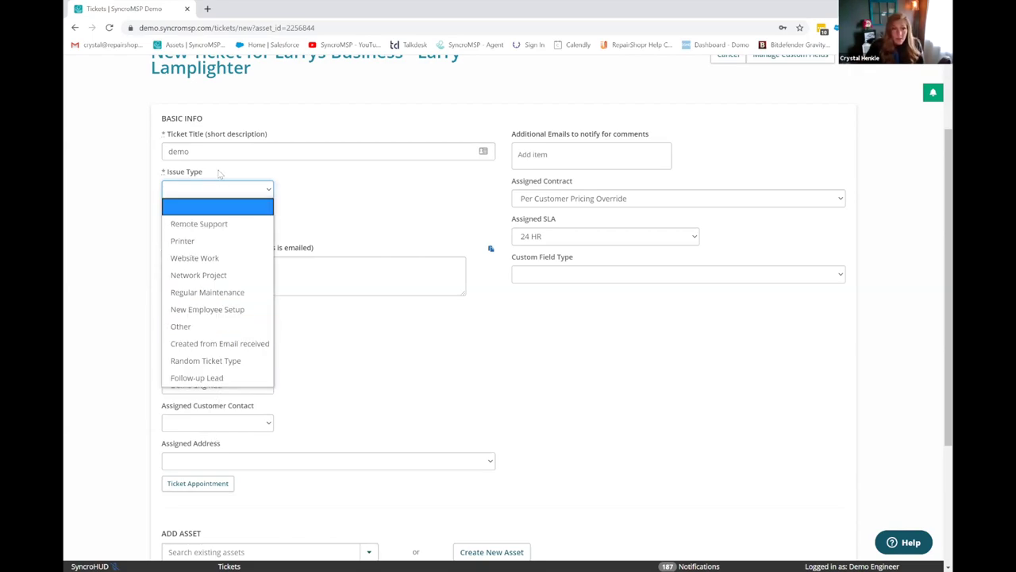
left_click(228, 264)
type("virus")
key("Tab")
key("Tab")
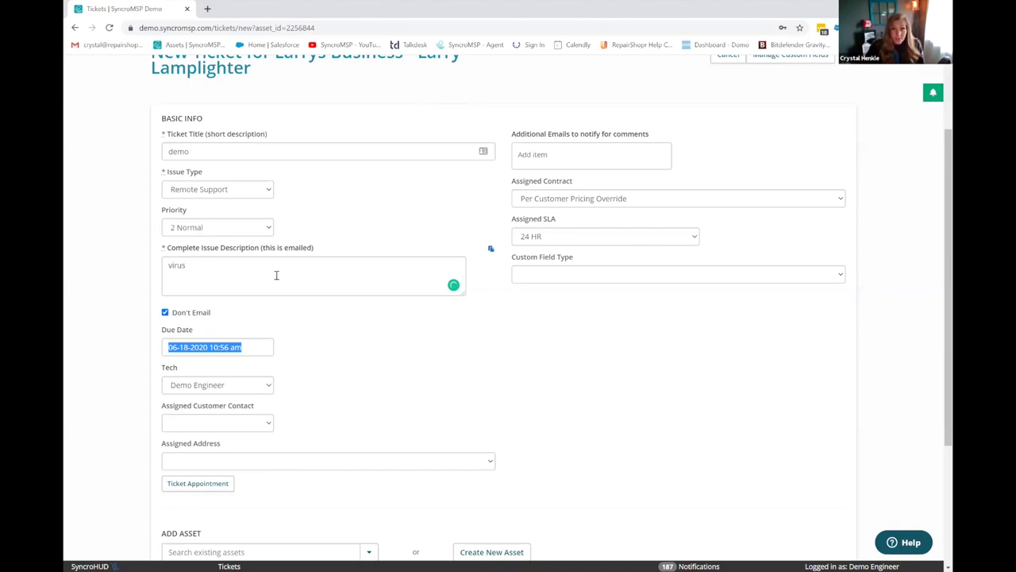
Set the ticket's custom field type to New Computer Setup
left_click(576, 277)
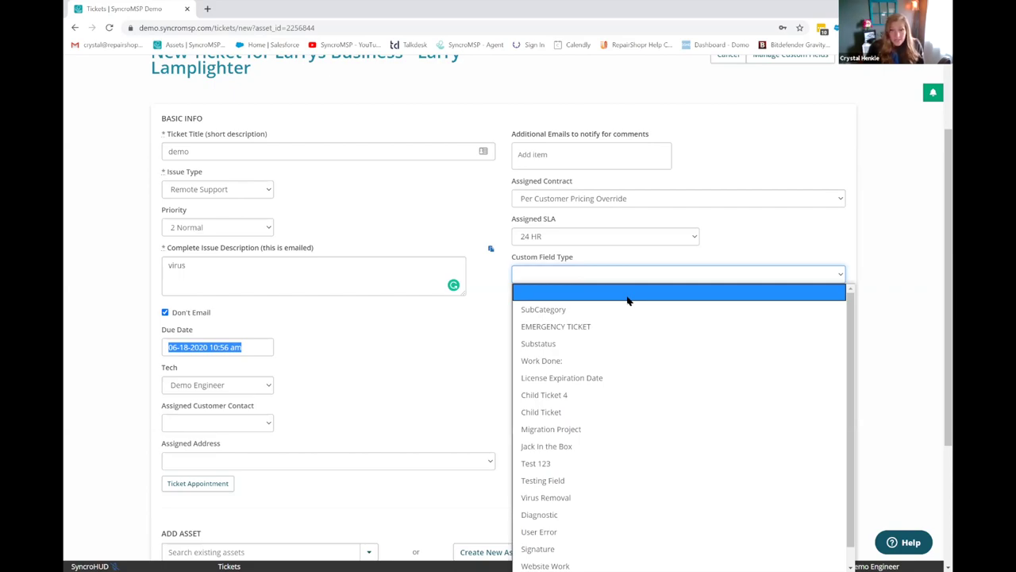
scroll(627, 300, "down", 1)
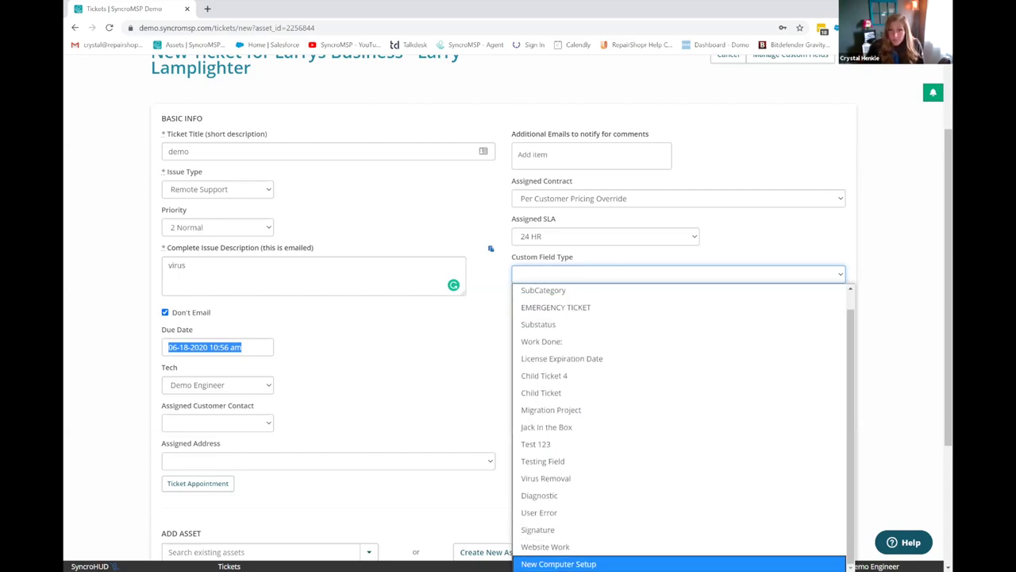
key("Return")
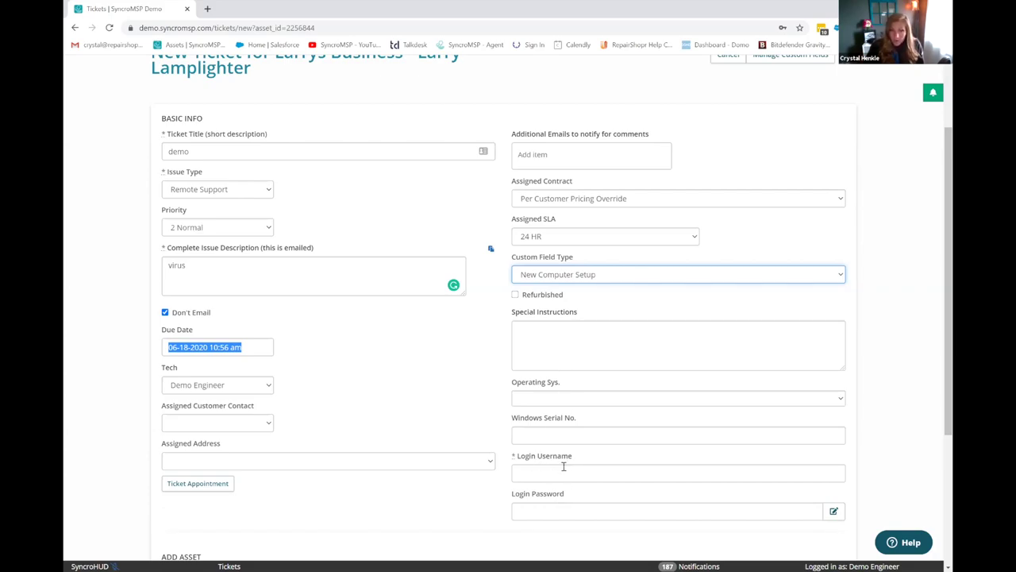
Set the custom field type to Virus Removal and create the ticket with the Demo-Win10-11 asset attached
left_click(603, 274)
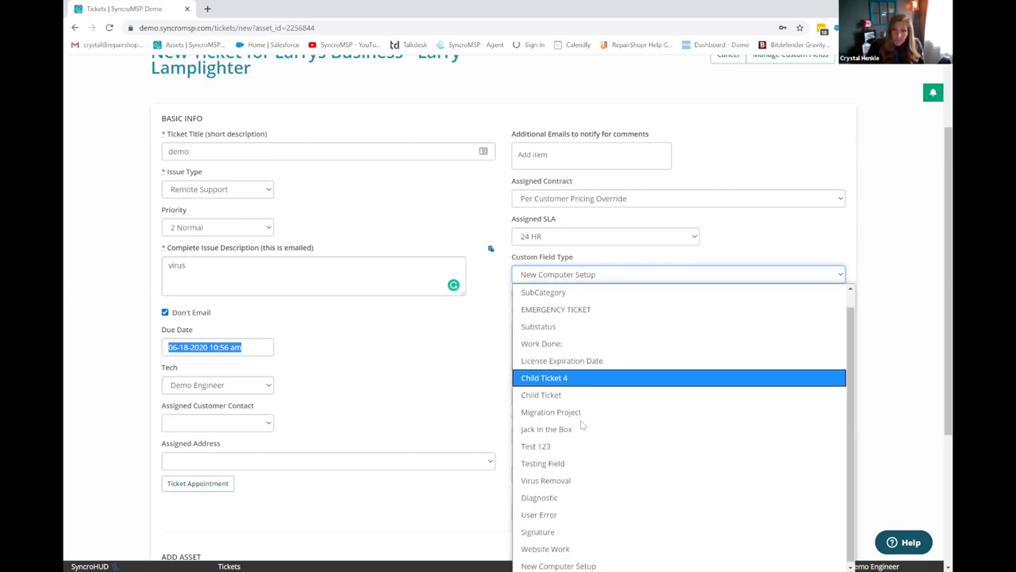
left_click(563, 479)
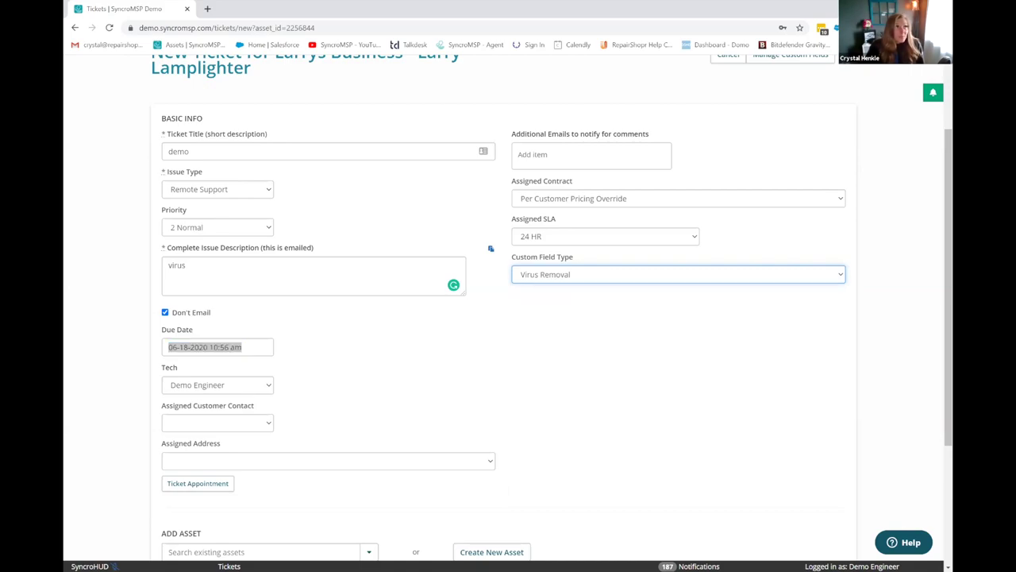
left_click(619, 343)
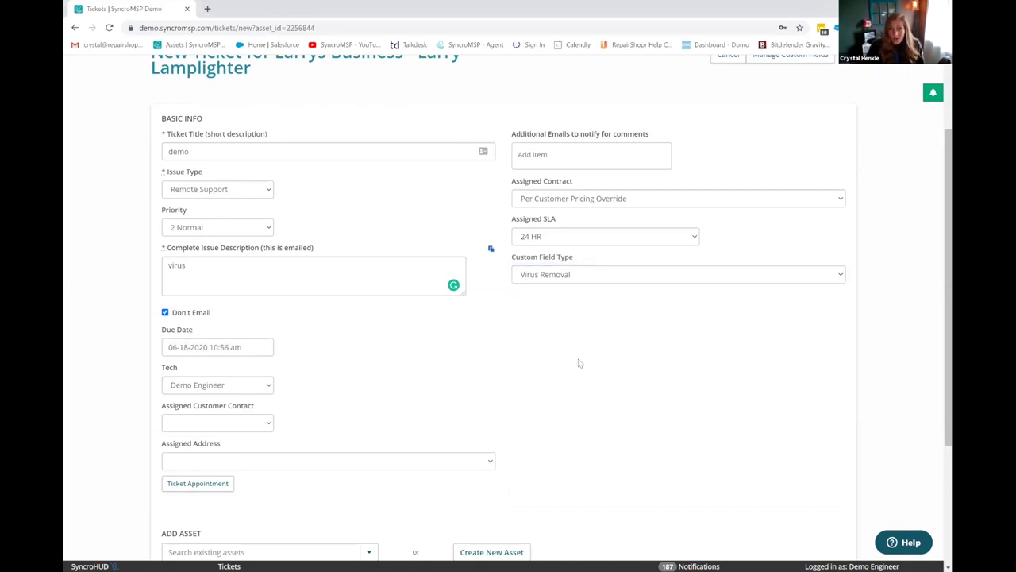
scroll(659, 354, "down", 3)
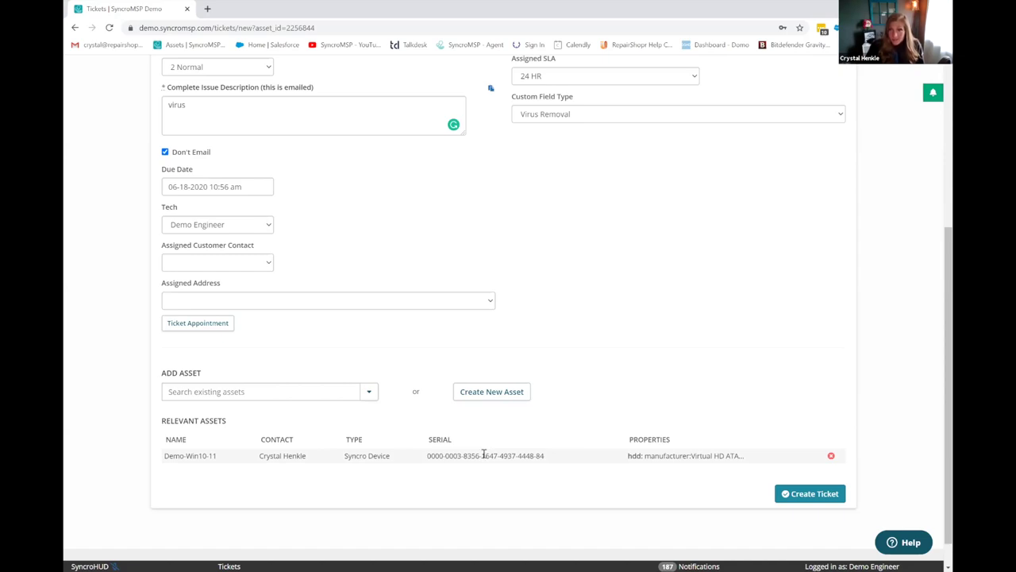
left_click(837, 496)
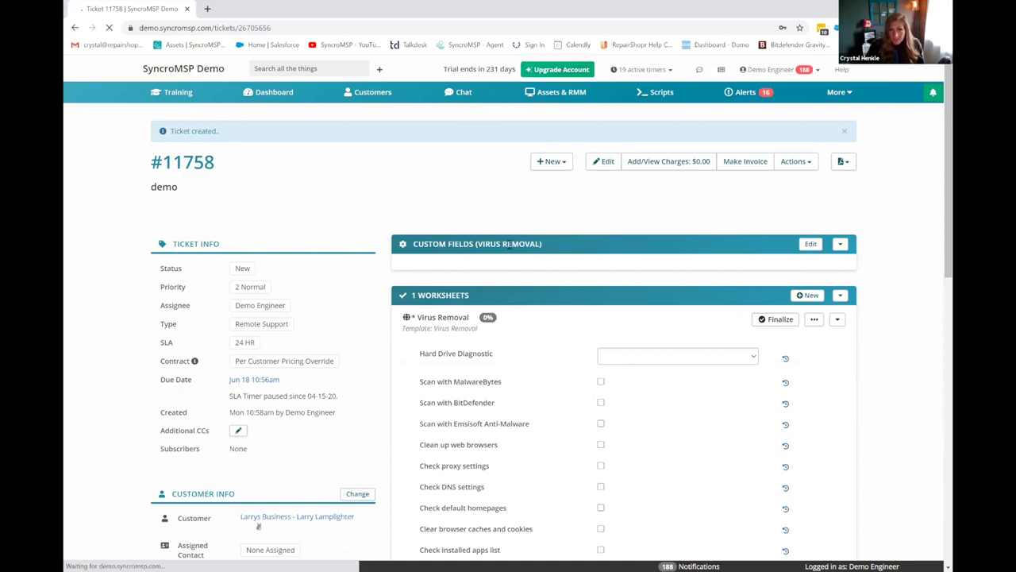
Examine the new ticket's Virus Removal worksheet, including the choices for Hard Drive Diagnostic
scroll(453, 270, "down", 1)
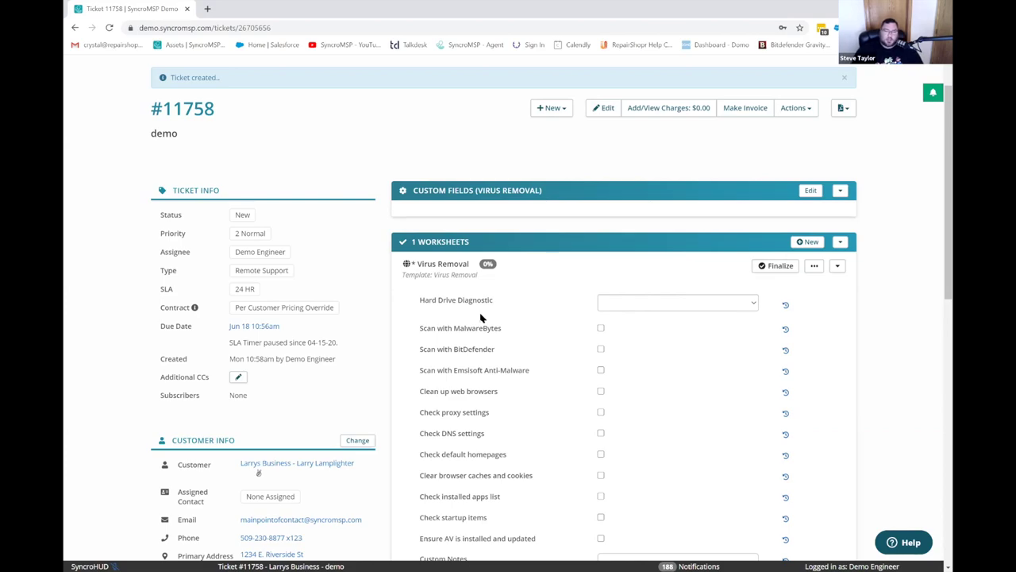
scroll(481, 317, "down", 3)
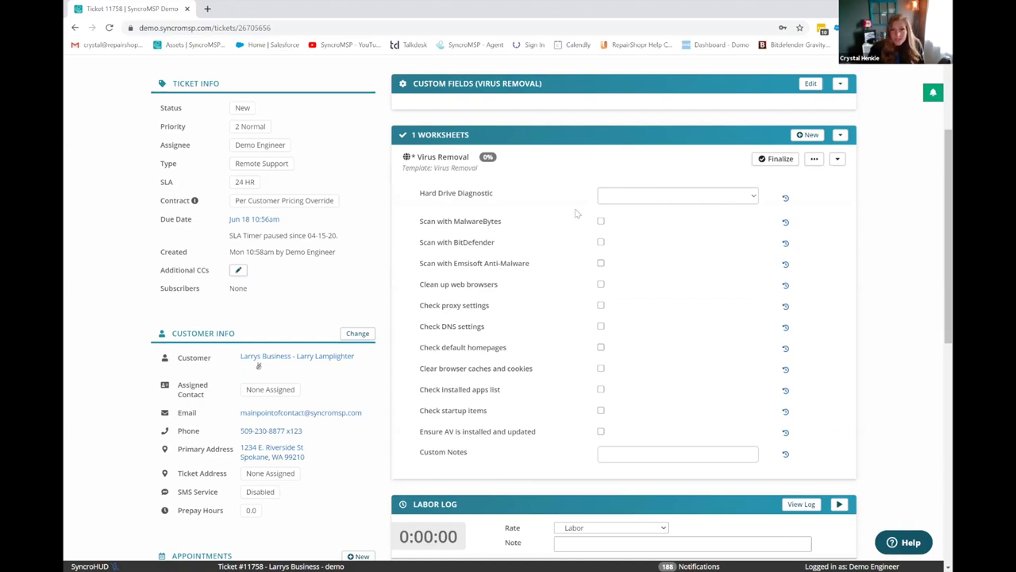
scroll(627, 320, "up", 3)
scroll(591, 300, "down", 1)
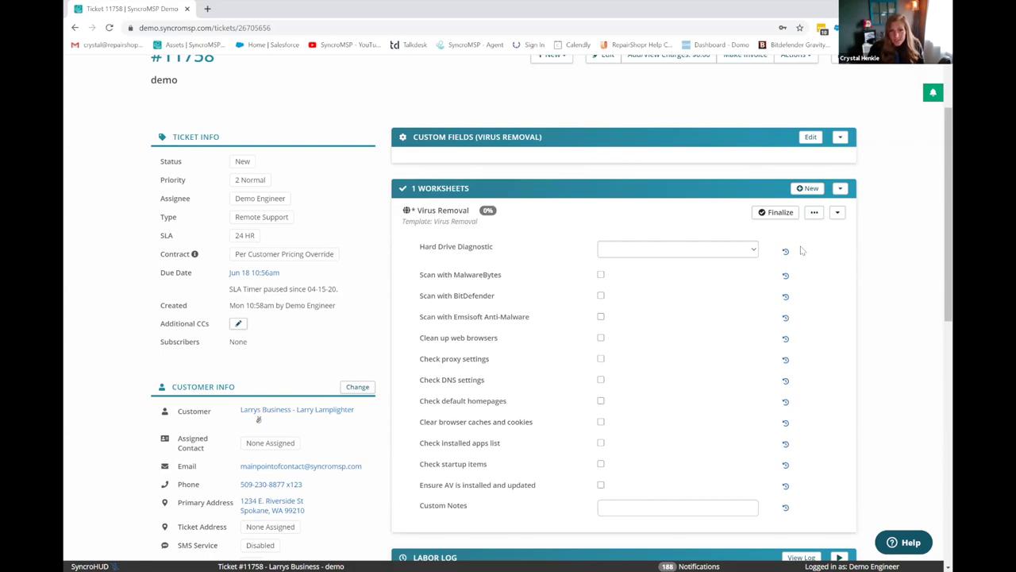
left_click(673, 251)
left_click(657, 232)
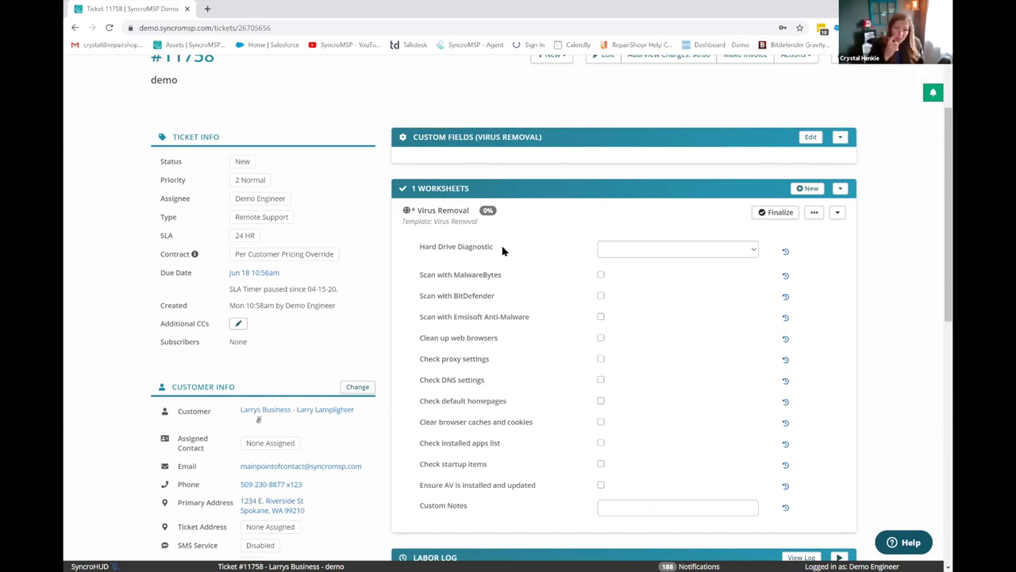
Record a short labor entry on the ticket by starting and stopping the Labor Log timer
scroll(503, 251, "down", 2)
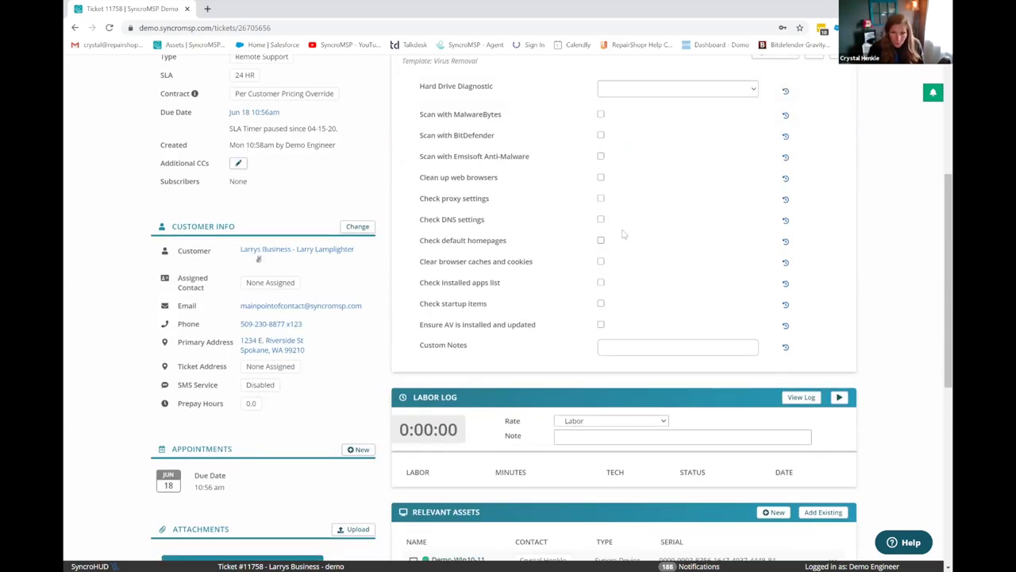
scroll(846, 283, "down", 1)
left_click(839, 290)
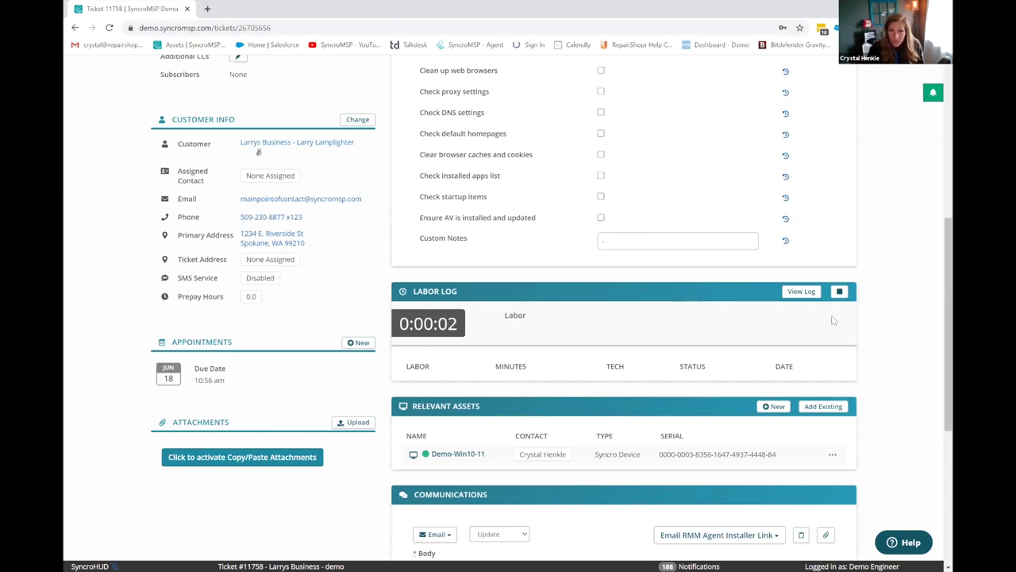
left_click(839, 290)
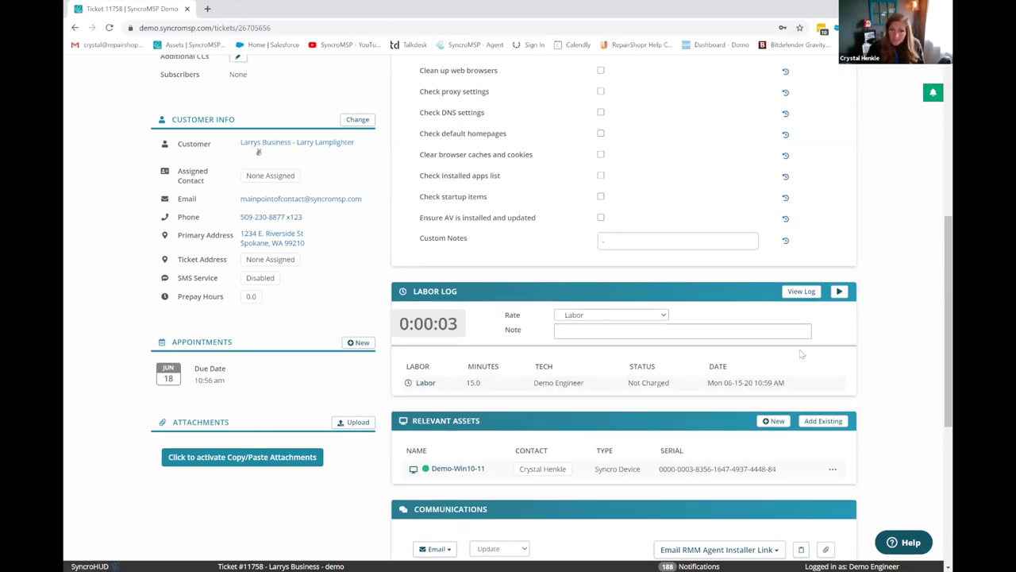
Add a manual Labor entry for 06-15-20, 11:00 AM to 12:00 PM, with the note "notes" to the ticket timer log, and close the log
left_click(803, 291)
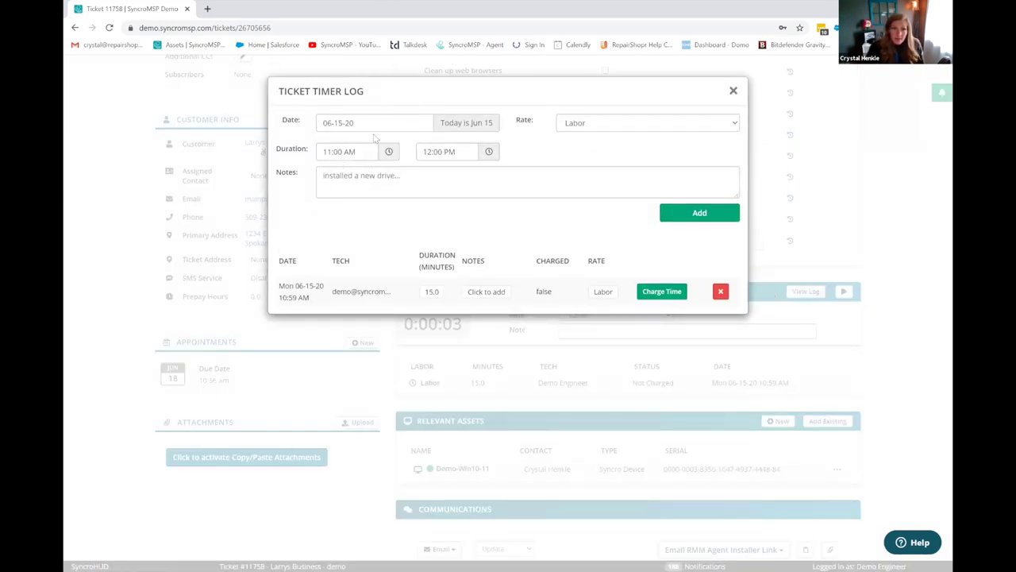
left_click(339, 181)
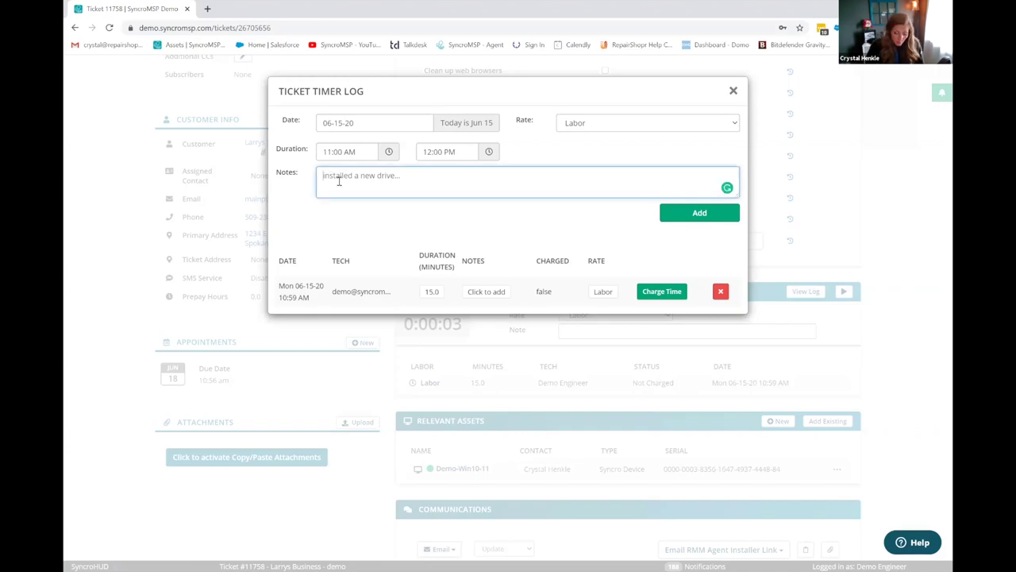
type("notes")
left_click(674, 213)
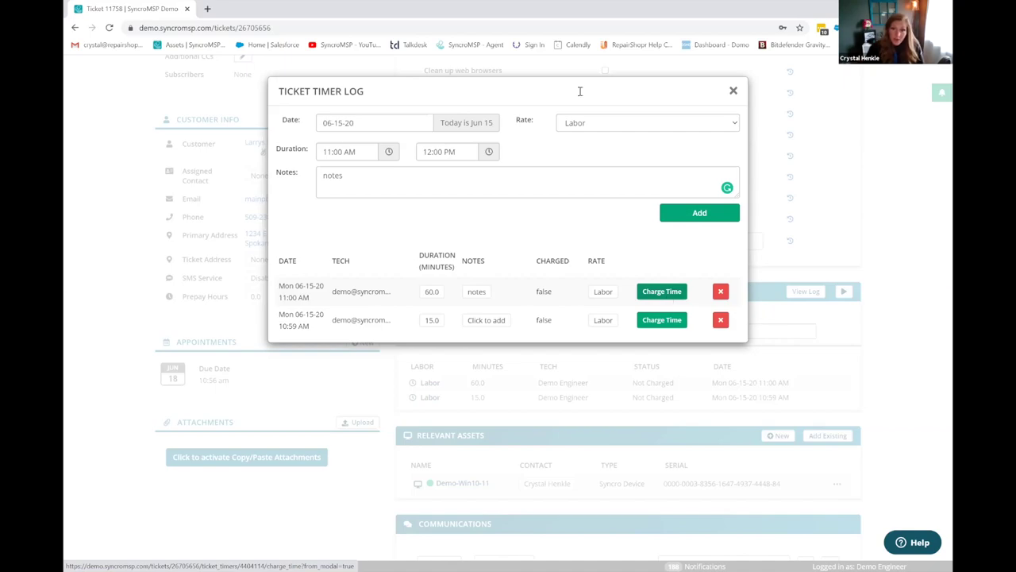
left_click(732, 92)
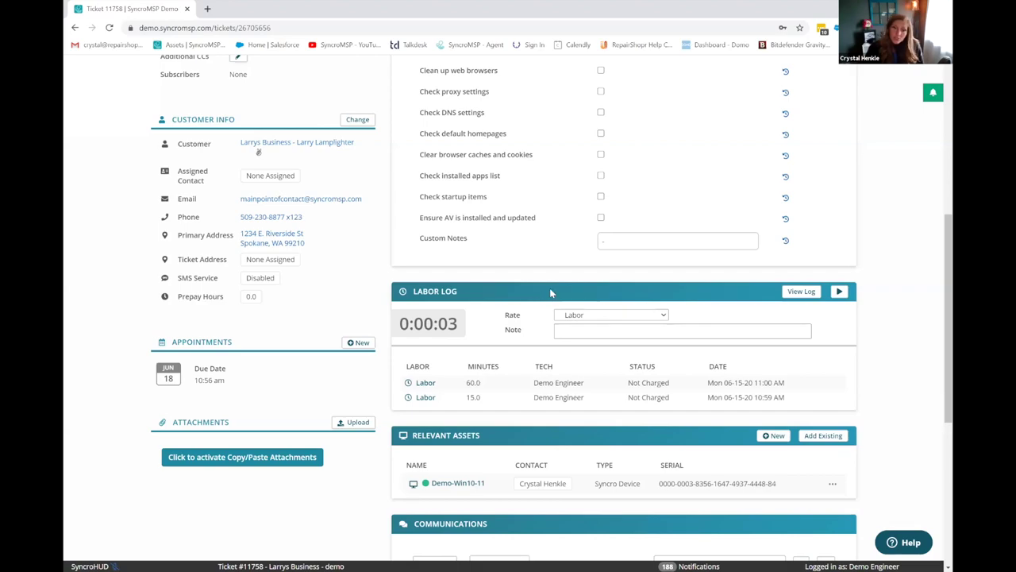
Inspect the Demo-Win10-11 asset's quick view from the ticket's relevant assets, and close it
scroll(590, 284, "down", 1)
scroll(626, 246, "down", 3)
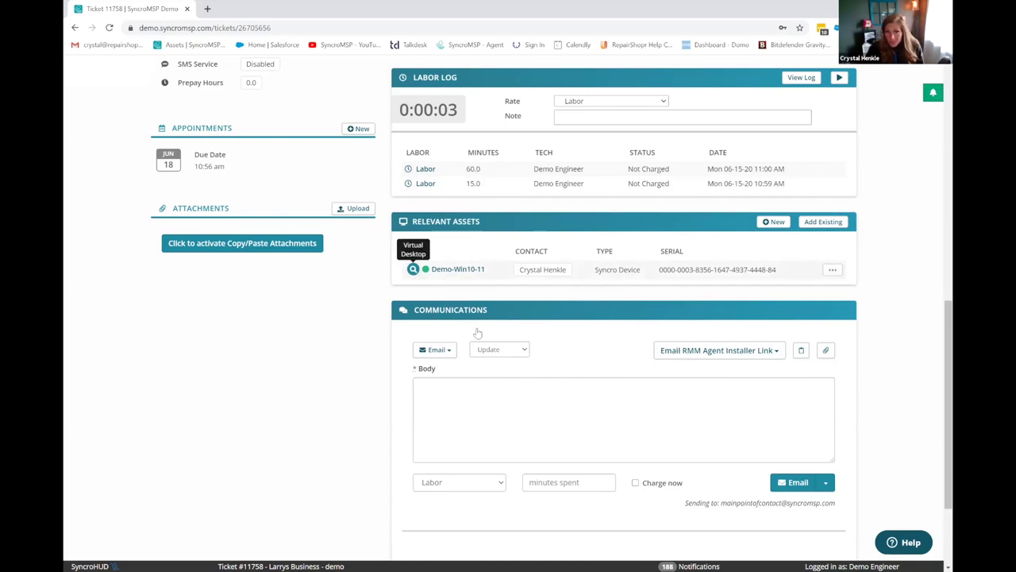
left_click(413, 270)
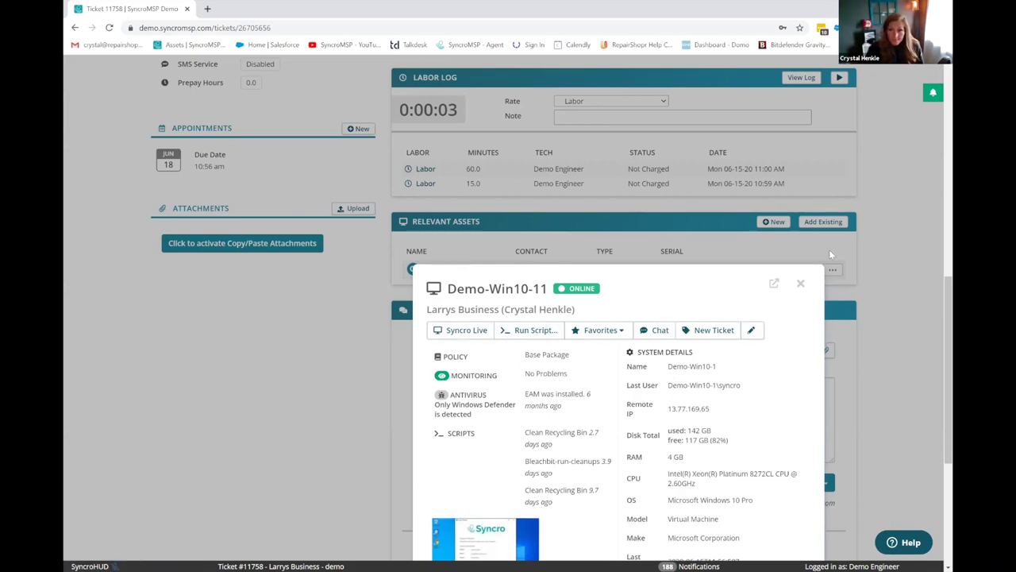
left_click(800, 283)
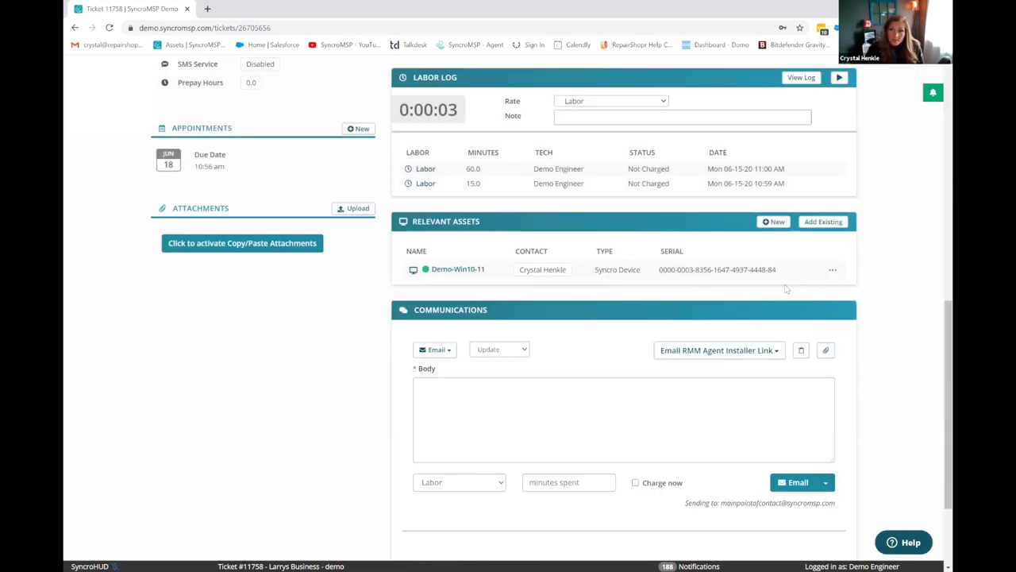
Write "Hello" as the message body in the ticket's Communications section
scroll(600, 300, "down", 1)
scroll(600, 301, "down", 3)
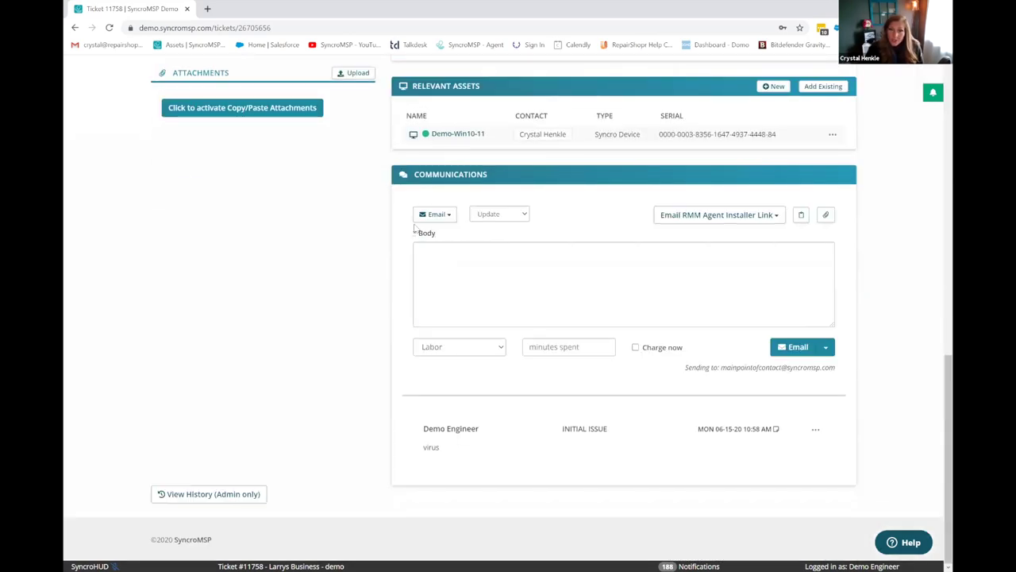
left_click(503, 261)
type("Hello")
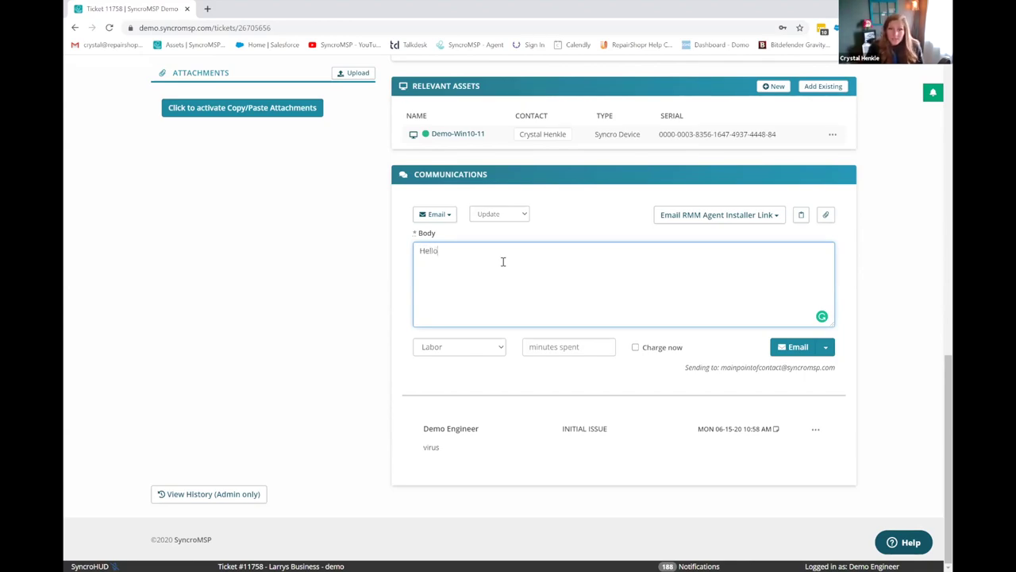
Review the available message types and the policy choices for emailing an RMM agent installer link
left_click(443, 216)
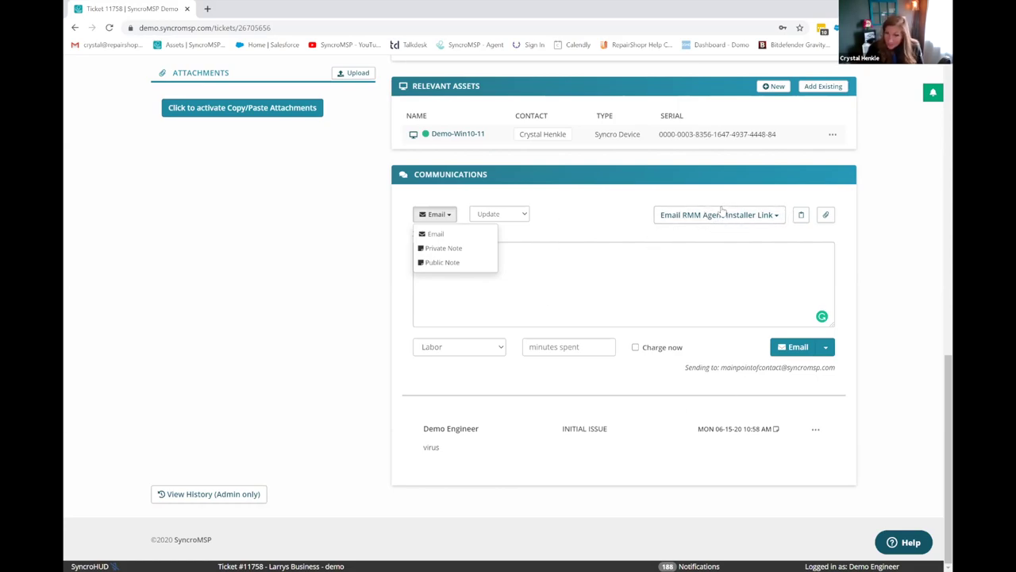
left_click(585, 206)
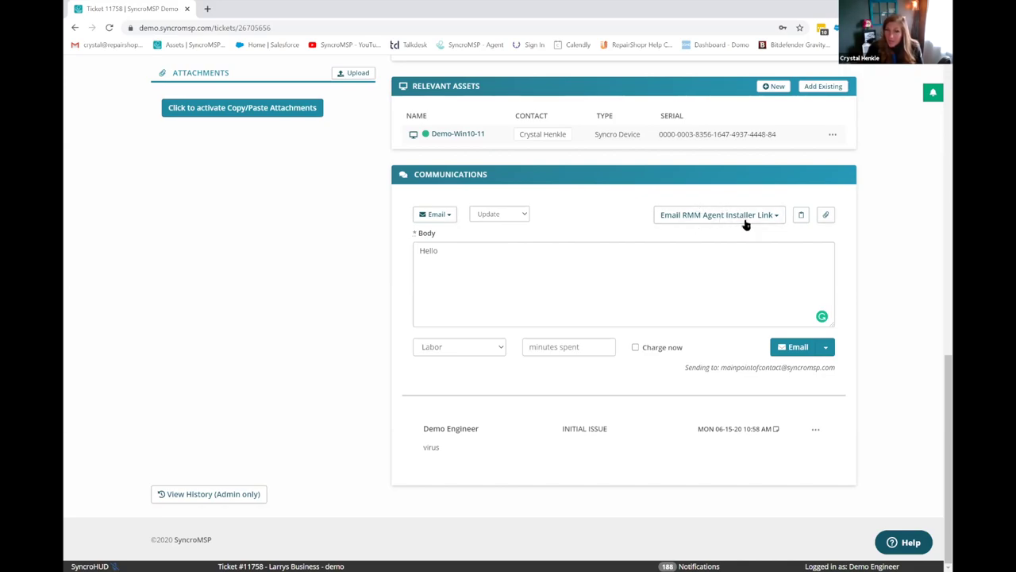
left_click(702, 216)
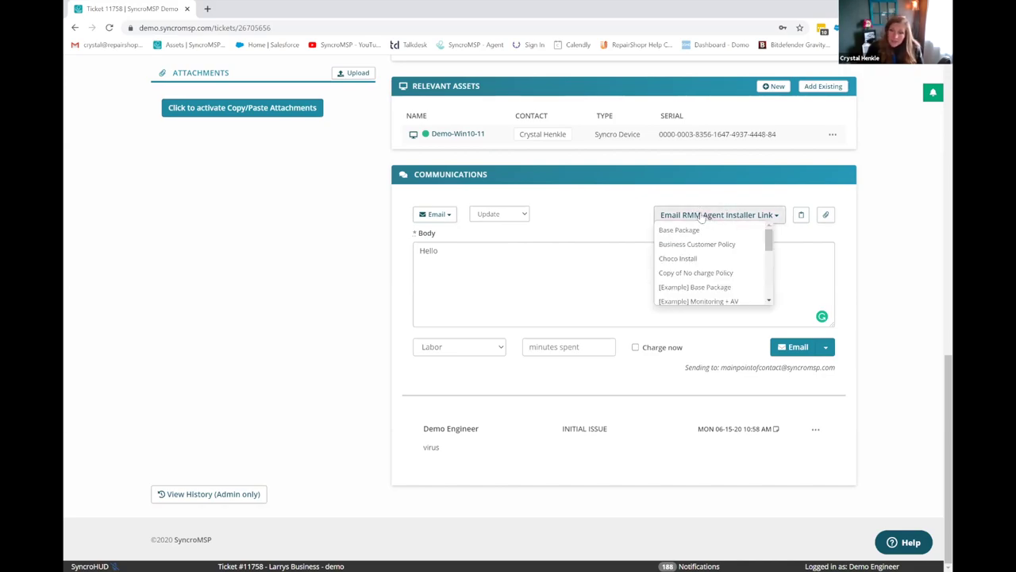
left_click(625, 210)
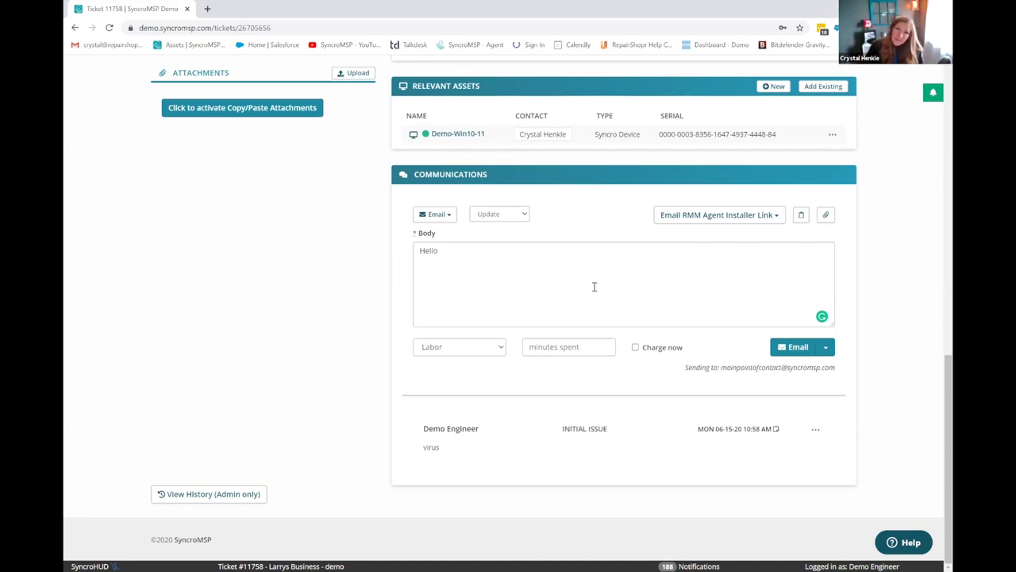
Add one Dell Latitude E7470 laptop at a price of 999 to the ticket's charges, and close the line items
scroll(608, 272, "up", 4)
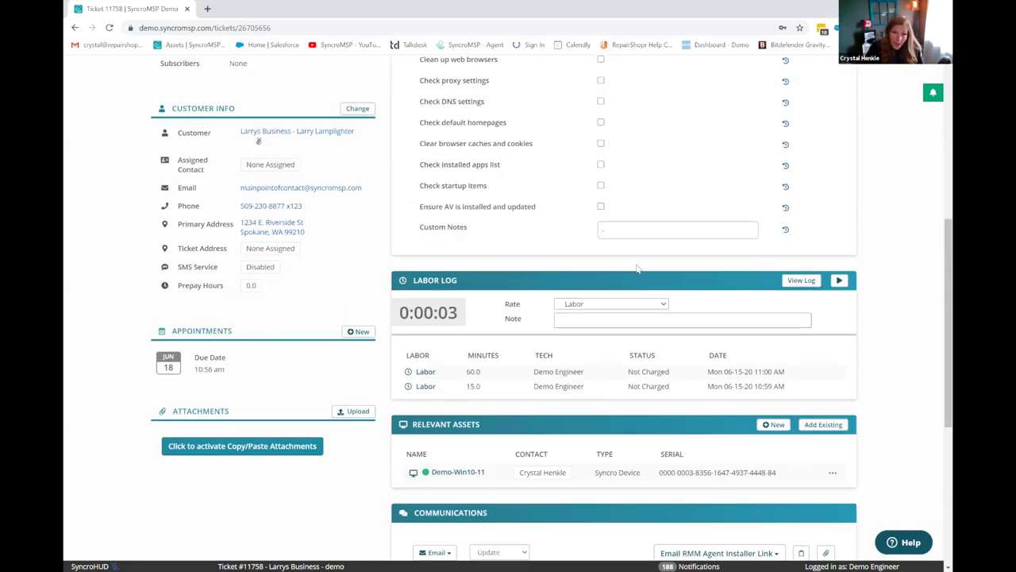
scroll(637, 268, "up", 5)
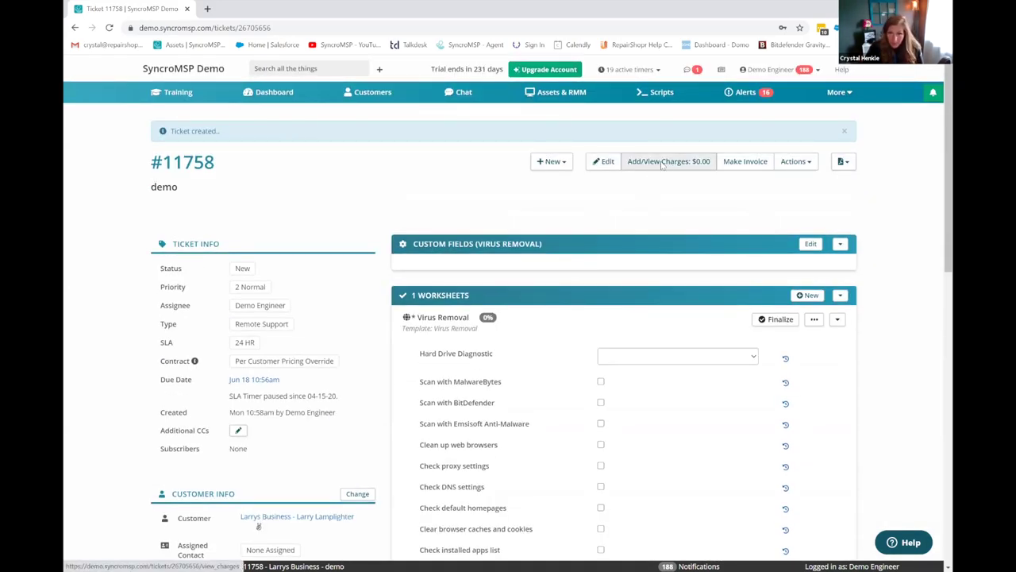
left_click(662, 162)
left_click(313, 150)
type("dell")
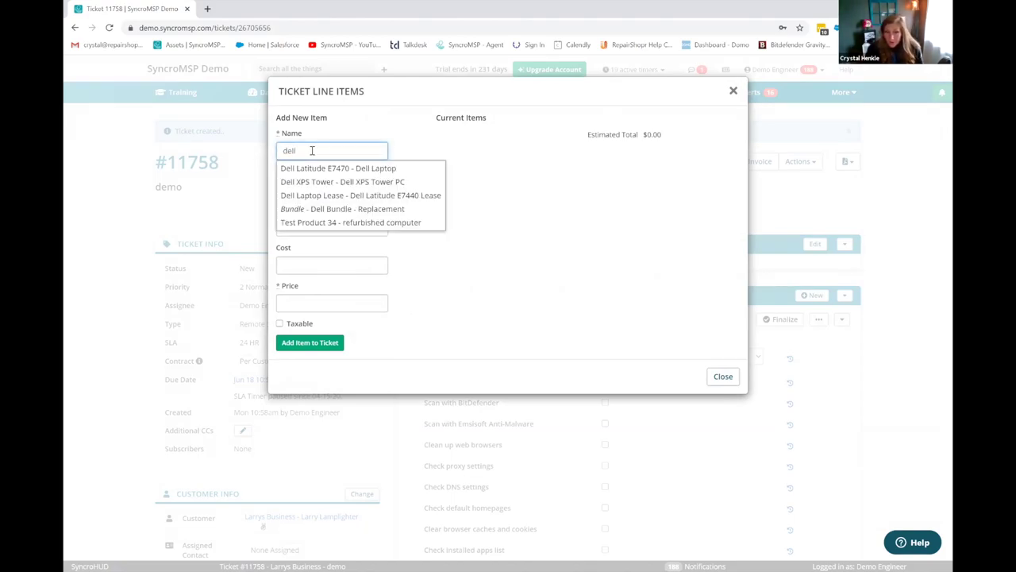
key("Down")
key("Return")
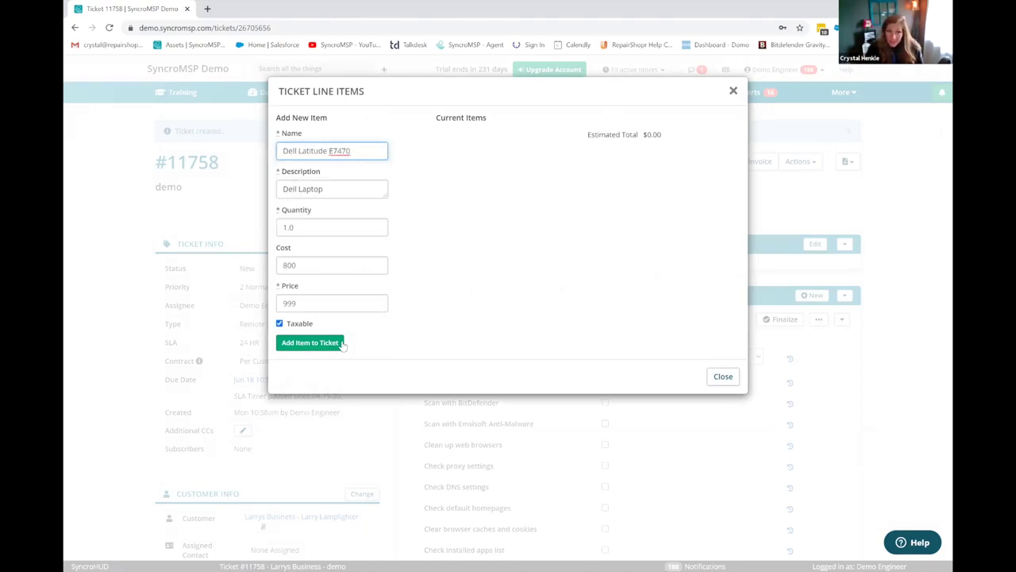
left_click(321, 346)
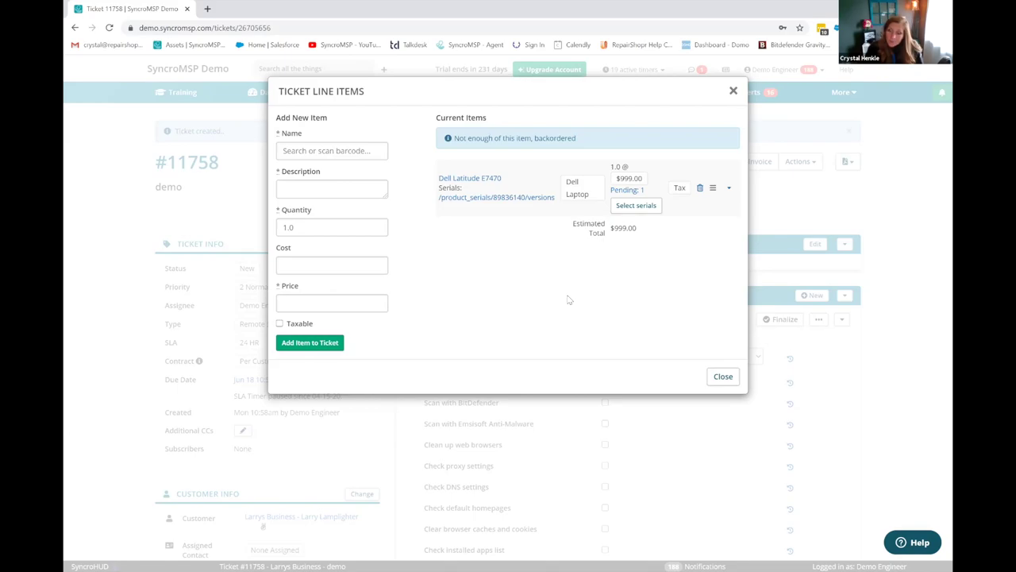
left_click(734, 93)
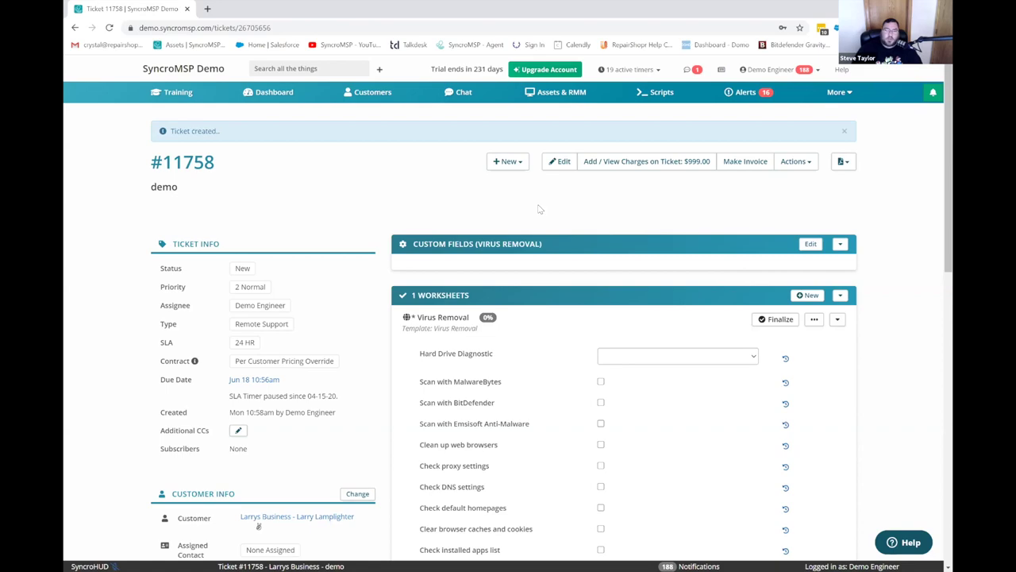
Open the Invoices page in a separate browser tab while keeping the ticket in view
left_click(833, 95)
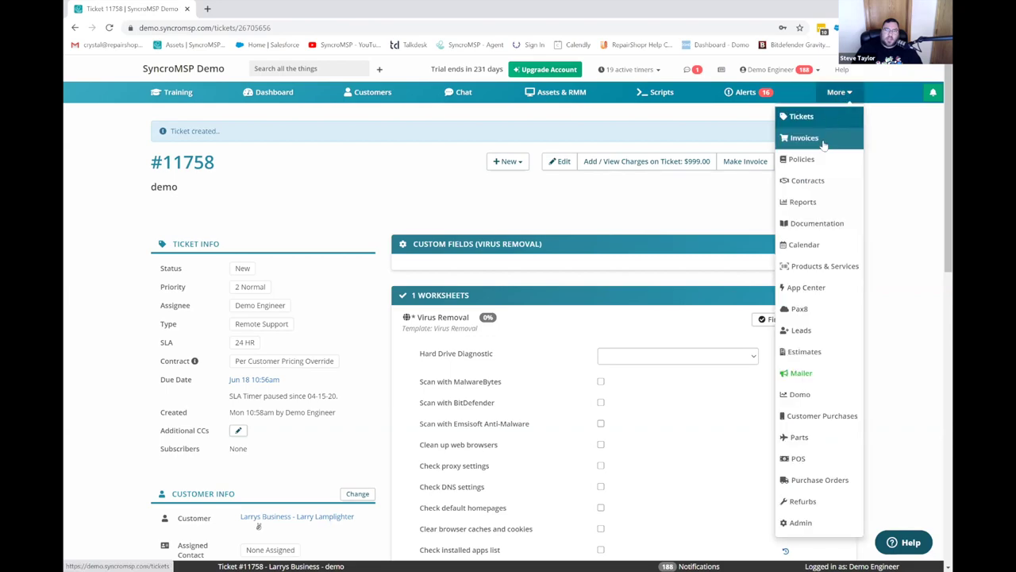
right_click(824, 140)
left_click(829, 149)
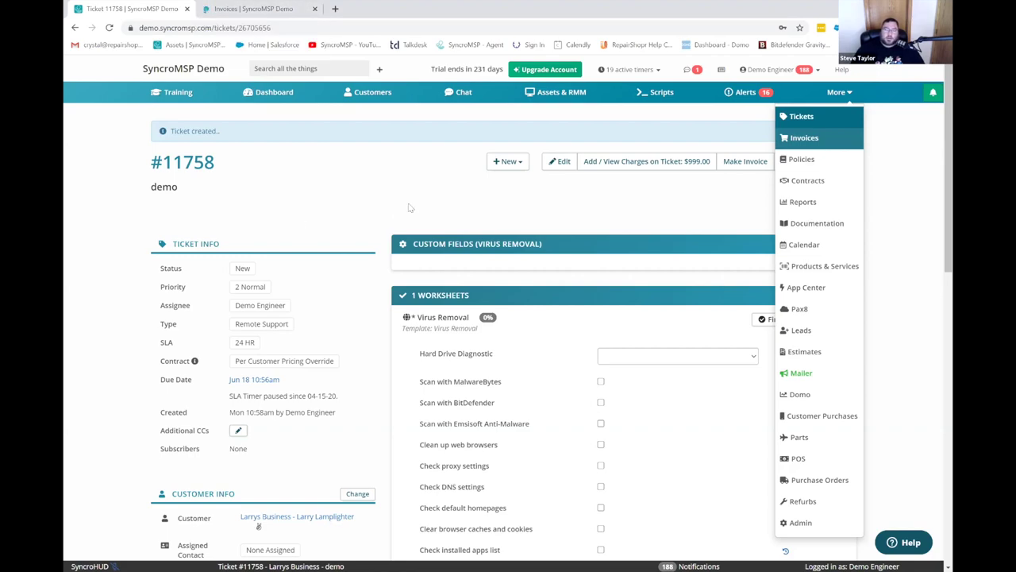
left_click(438, 206)
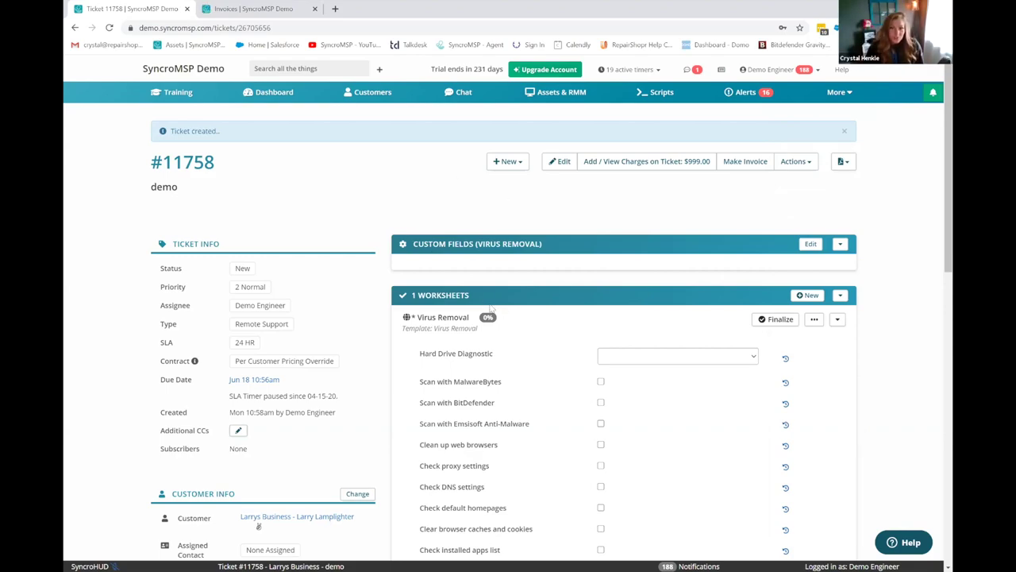
Inspect the ticket's timer log entries and their charging options from the Labor Log, and close the log
scroll(516, 302, "down", 1)
scroll(553, 294, "down", 3)
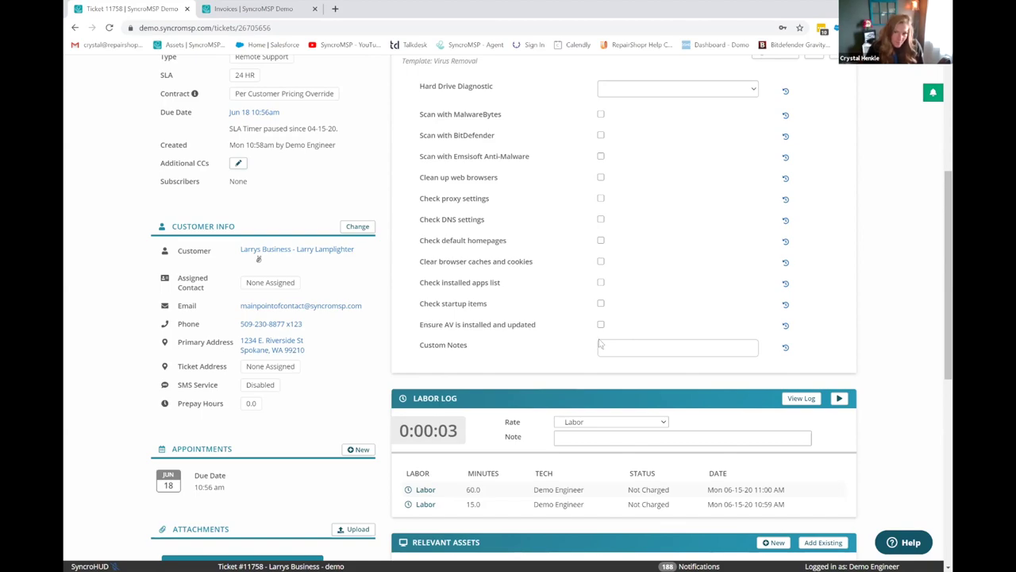
scroll(726, 326, "down", 1)
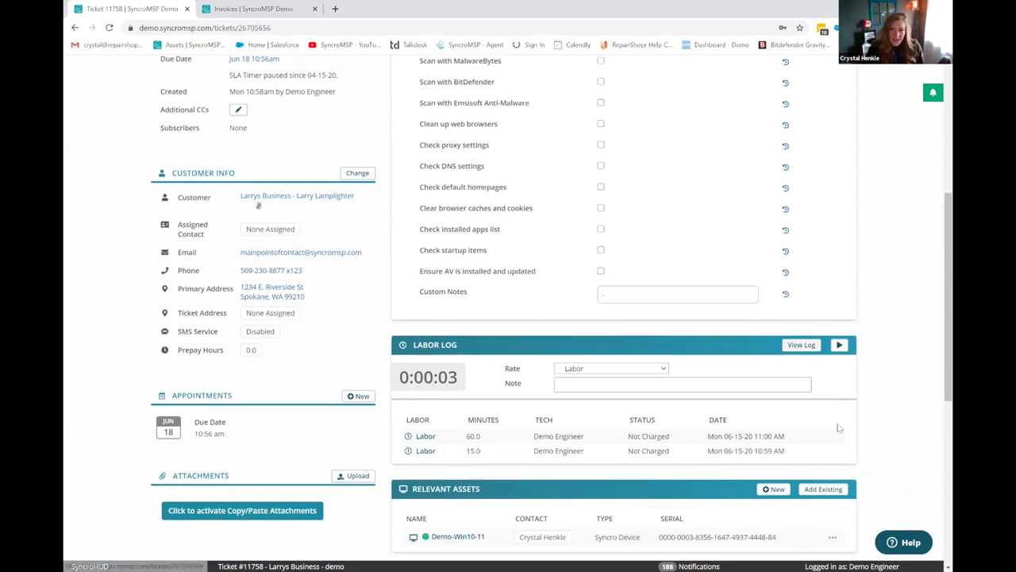
left_click(798, 349)
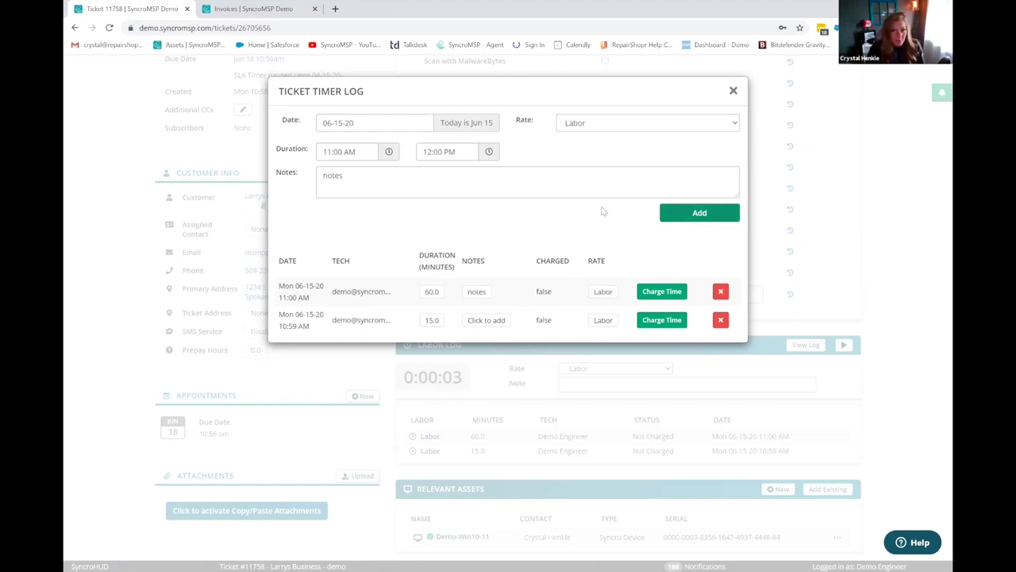
left_click(732, 90)
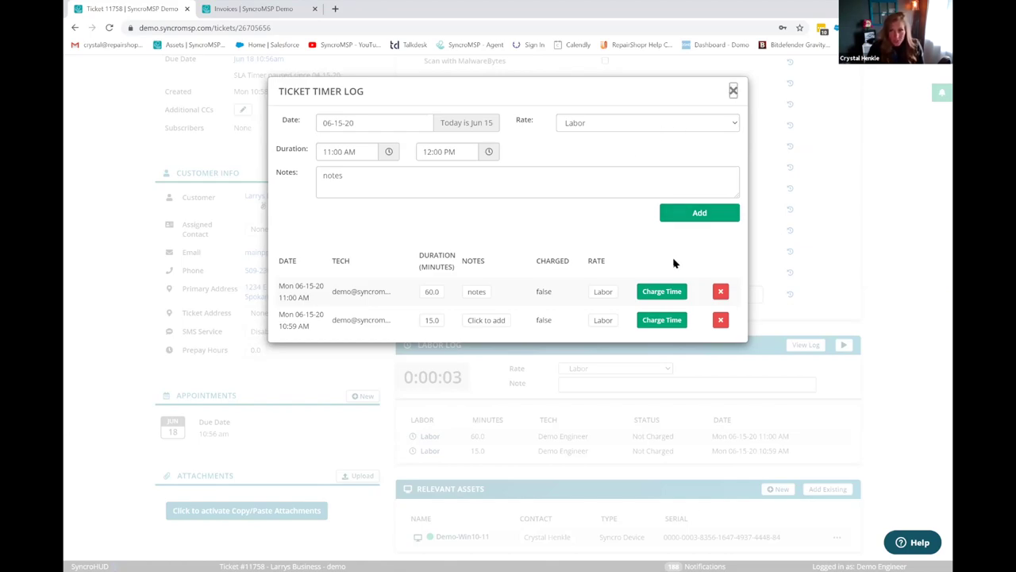
Switch to the Invoices page and open the April Invoice template from the recurring invoices
left_click(263, 10)
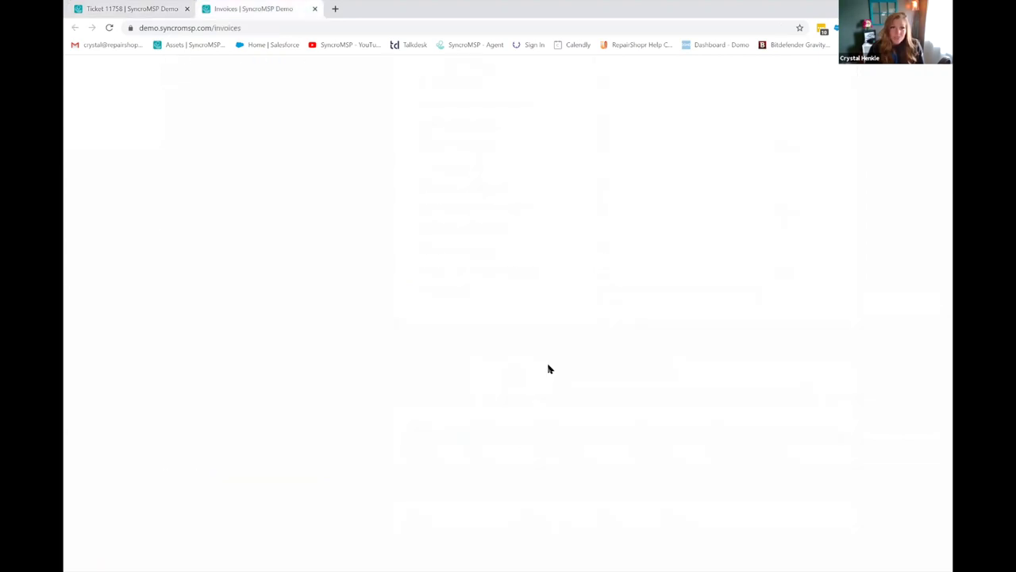
left_click(800, 129)
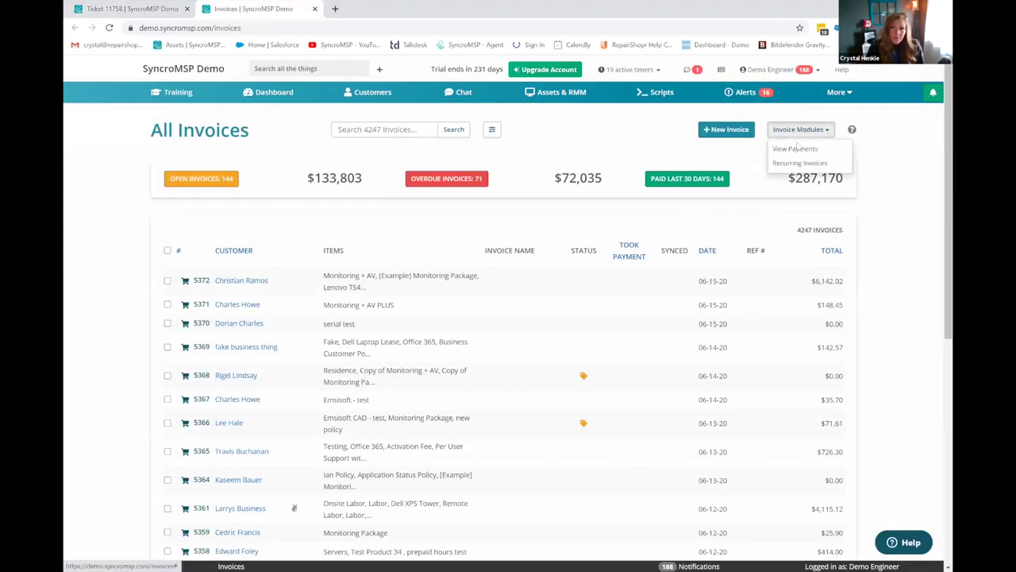
left_click(799, 165)
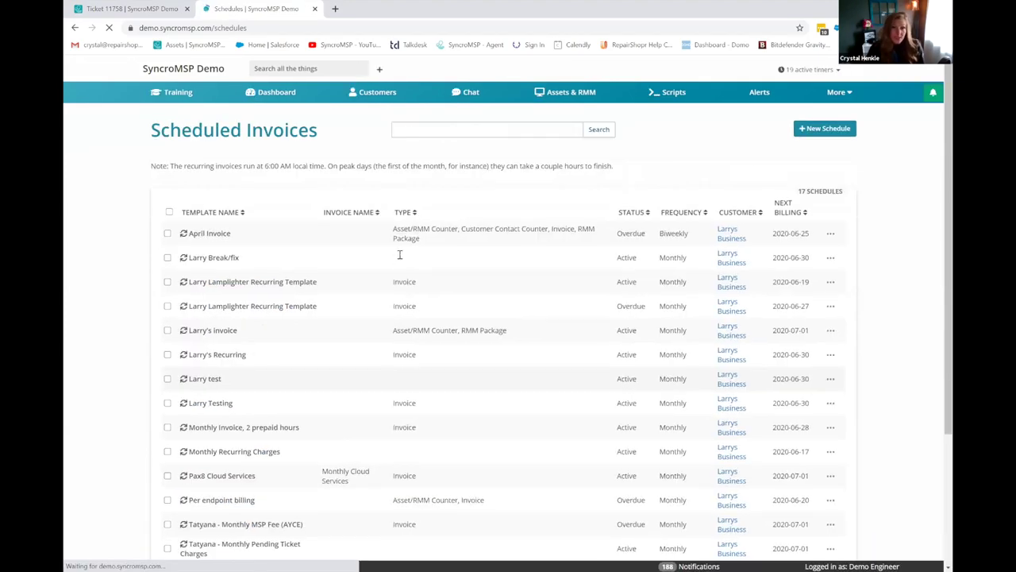
left_click(210, 235)
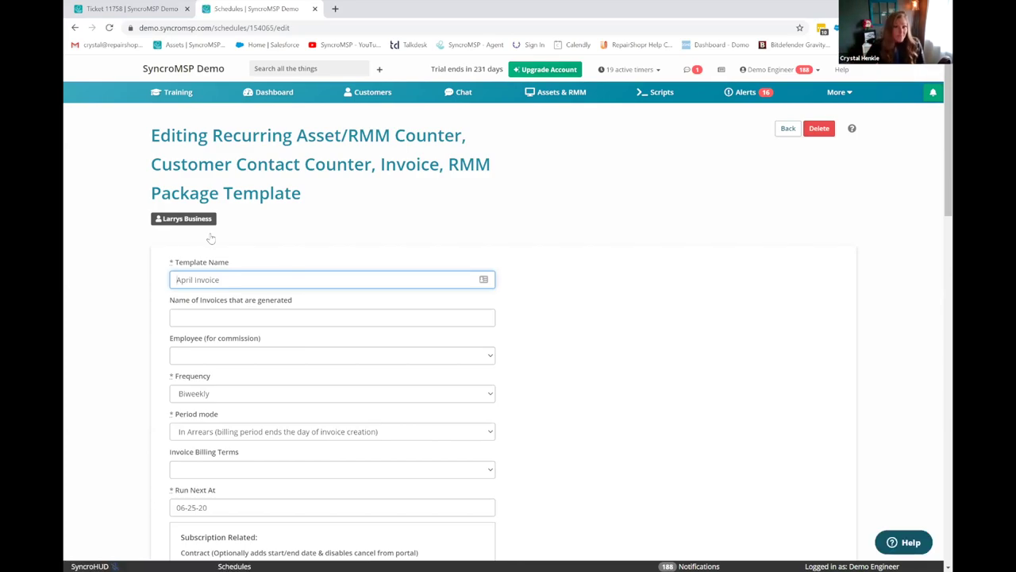
Examine the April Invoice template's schedule settings, pending ticket charges option and existing recurring line items
scroll(686, 259, "down", 3)
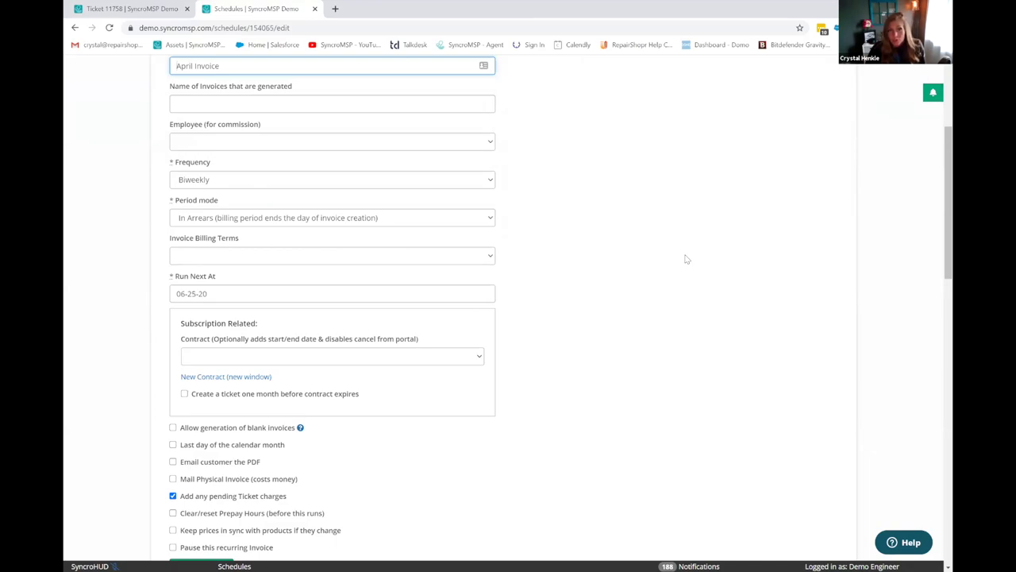
scroll(687, 259, "down", 3)
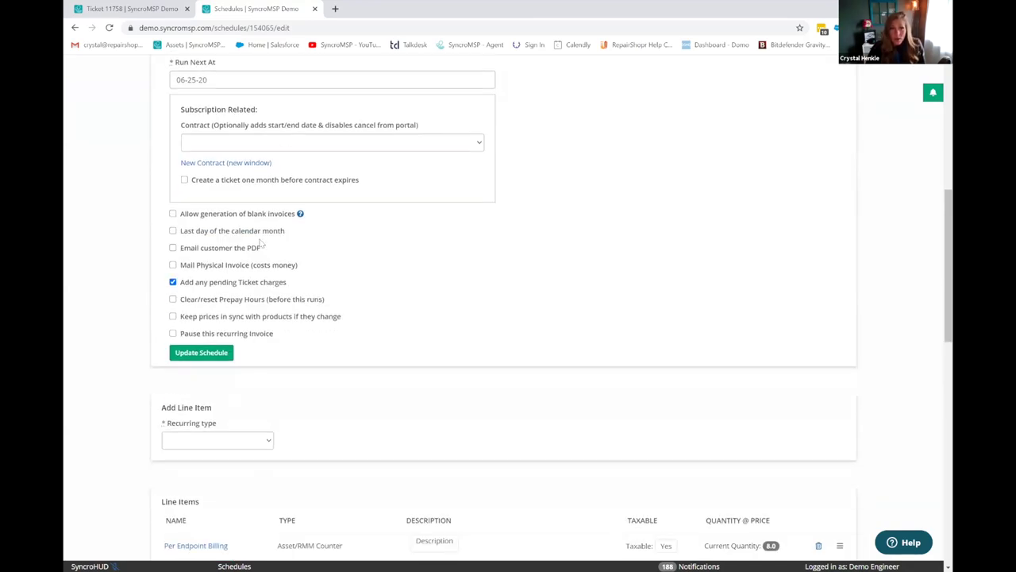
left_click_drag(290, 286, 177, 292)
left_click(177, 292)
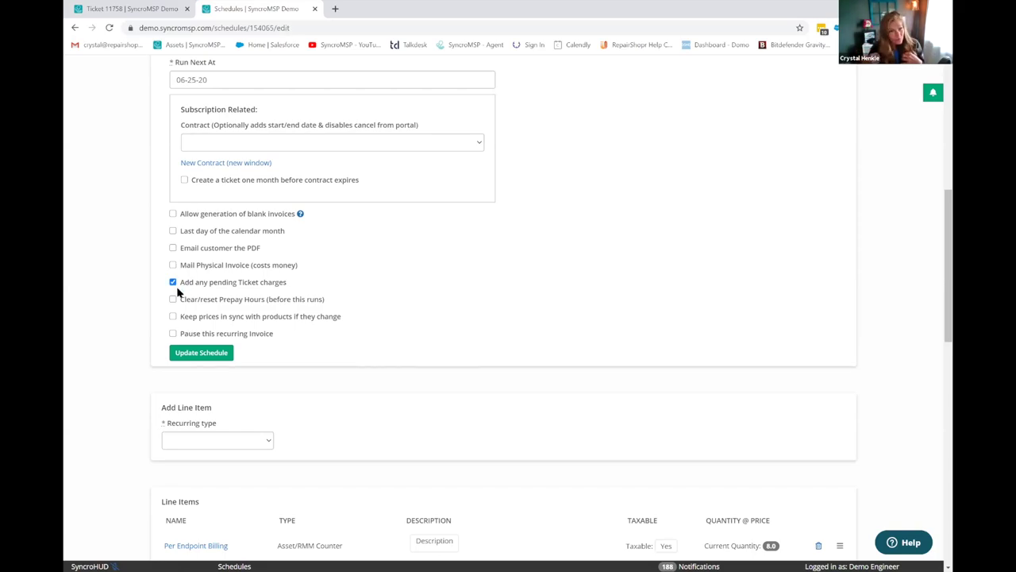
scroll(536, 311, "down", 1)
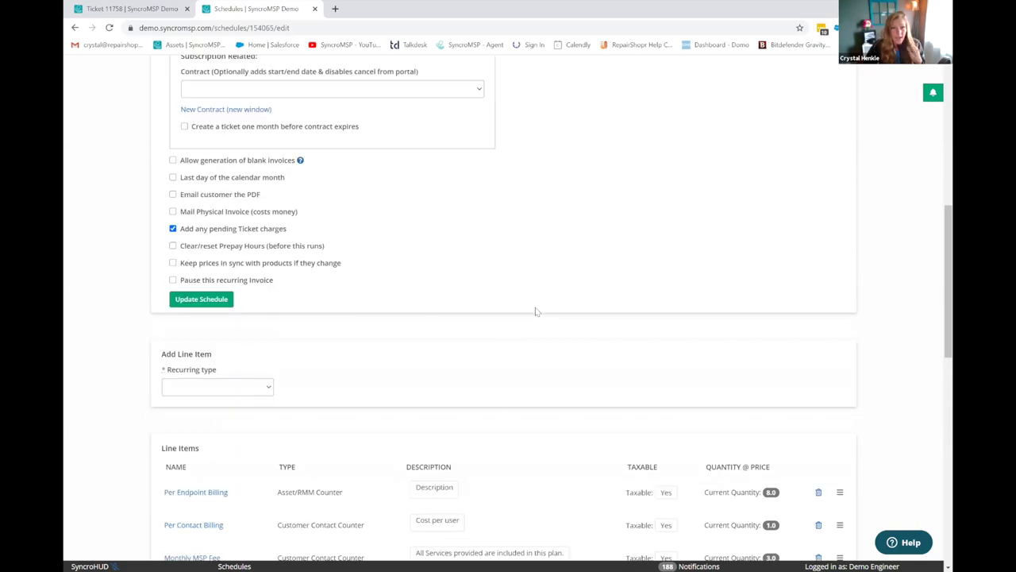
scroll(469, 397, "down", 1)
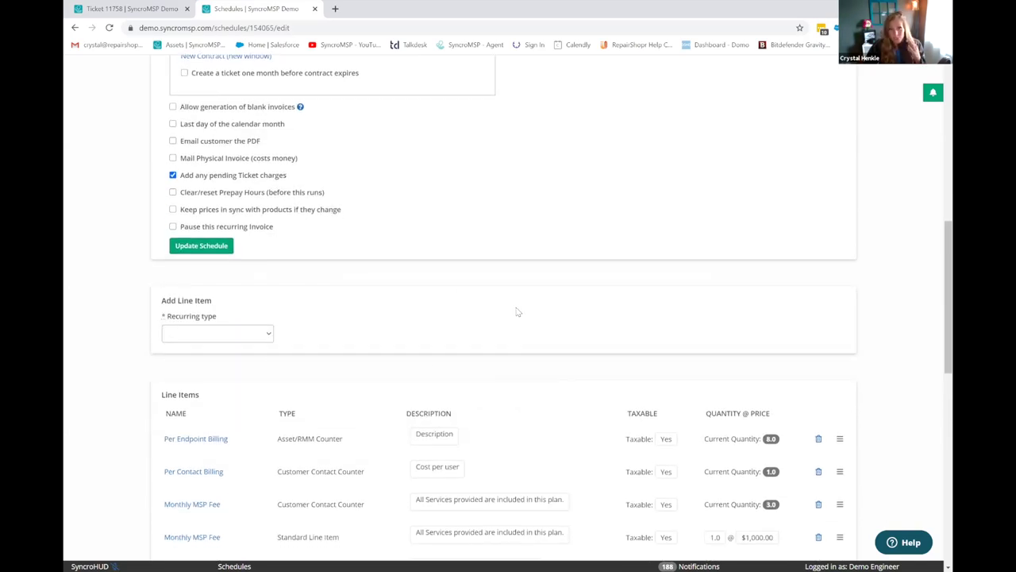
scroll(516, 312, "down", 2)
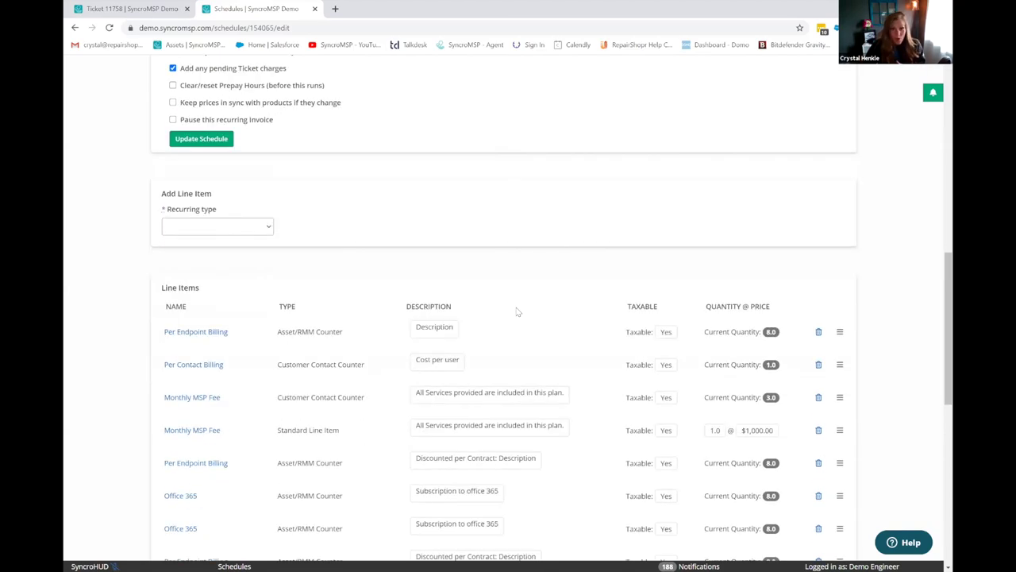
left_click_drag(197, 400, 281, 405)
left_click(280, 403)
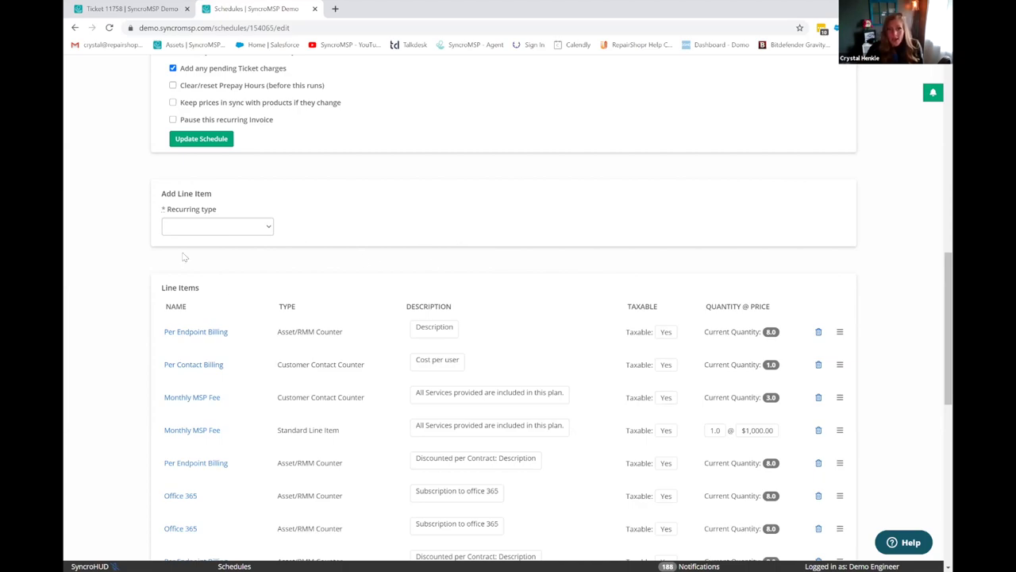
Try an Asset/RMM Counter line item with its dynamic quantity based on the Workstations asset search, and switch that search to Servers
left_click(249, 231)
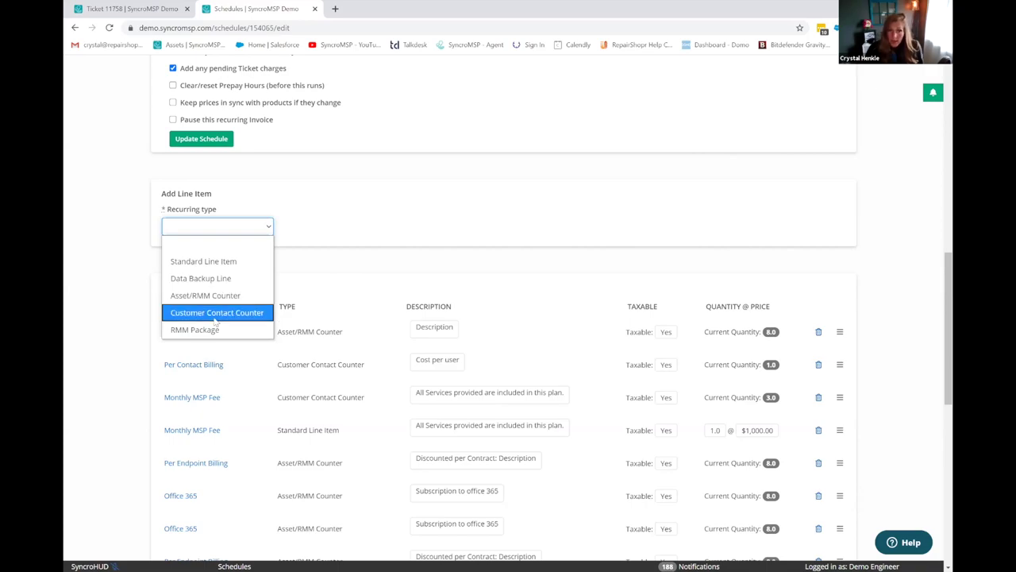
left_click(215, 299)
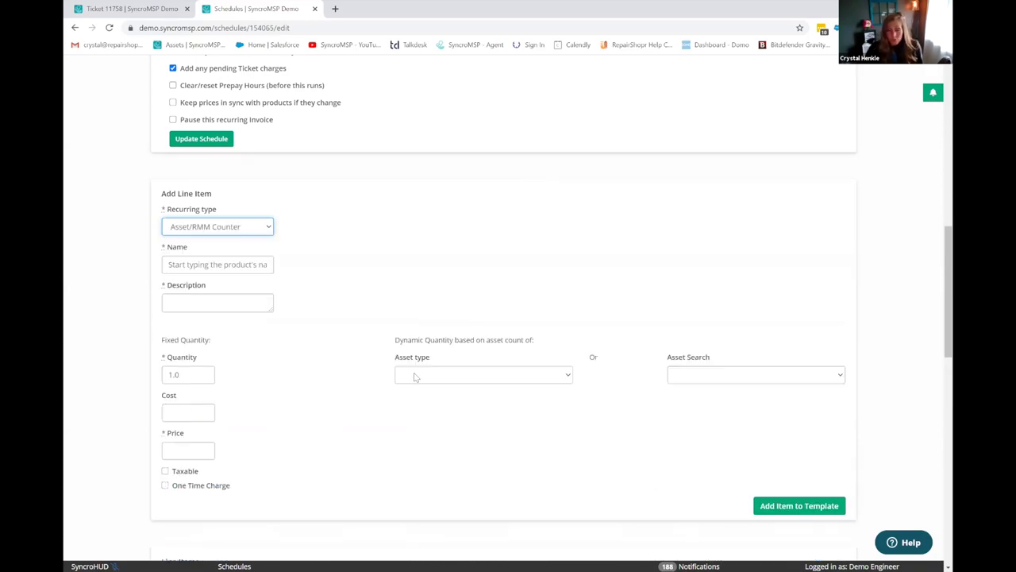
scroll(412, 368, "down", 1)
scroll(411, 367, "down", 1)
scroll(474, 367, "up", 1)
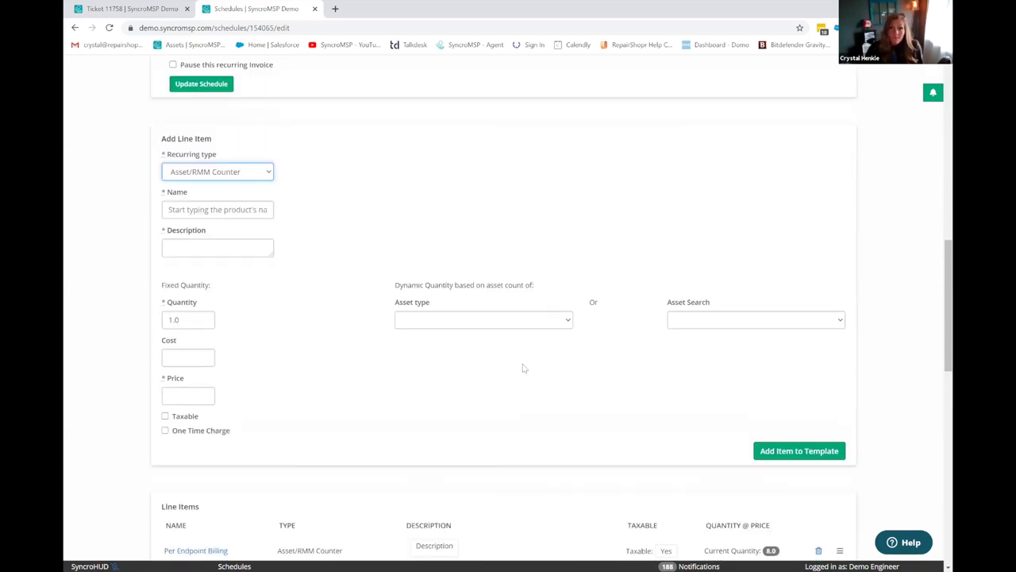
left_click(732, 378)
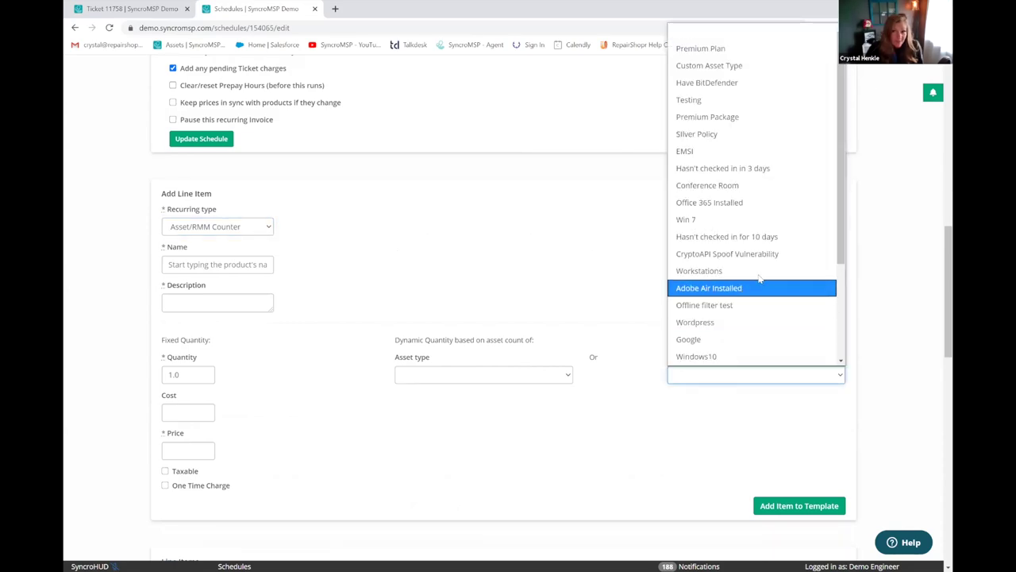
scroll(760, 212, "down", 3)
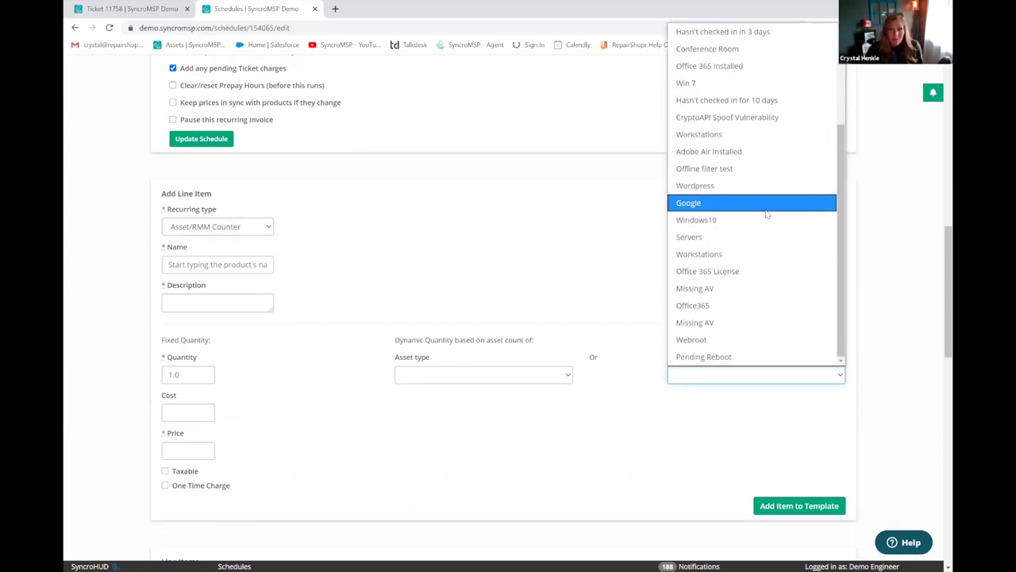
left_click(719, 254)
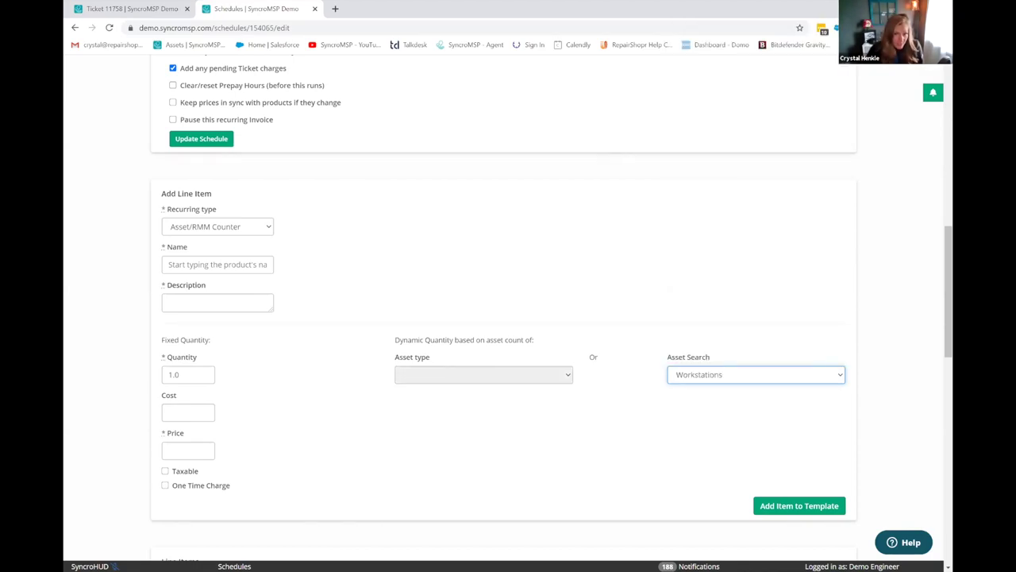
left_click(731, 379)
left_click(703, 340)
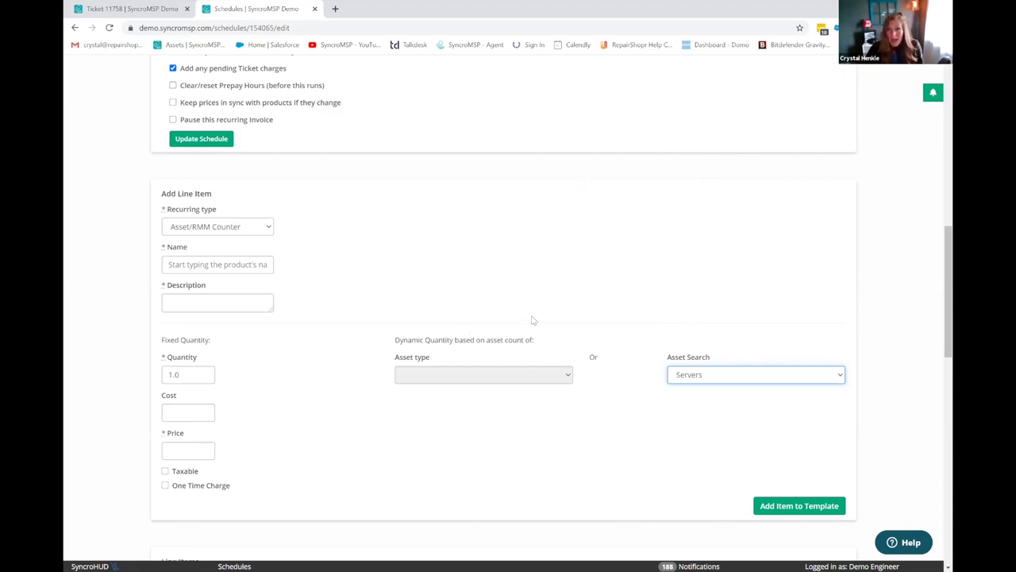
Change the new line item's recurring type to RMM Package and choose Level 3 - Platinum (+ AV + Backup)
left_click(229, 228)
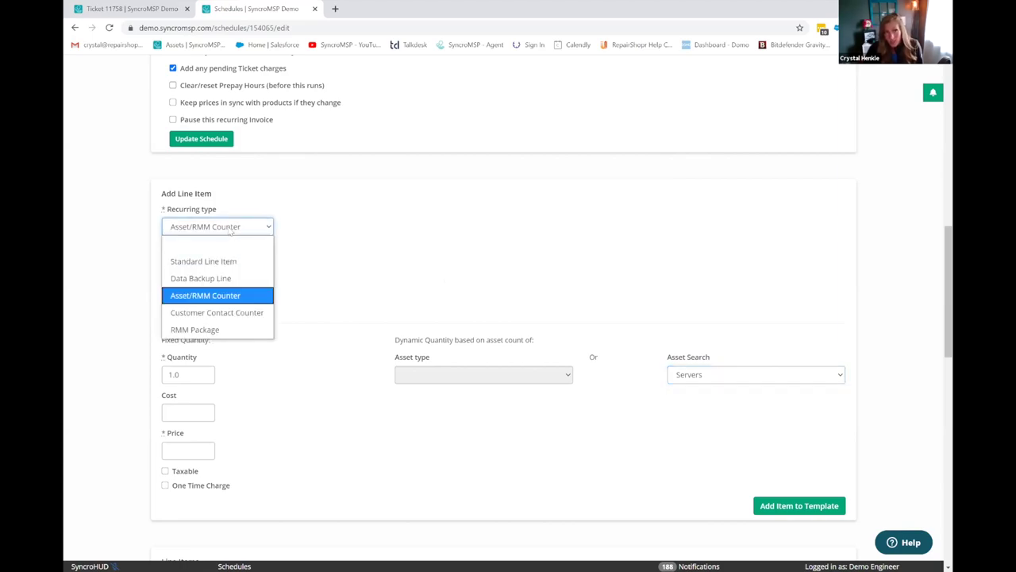
left_click(215, 330)
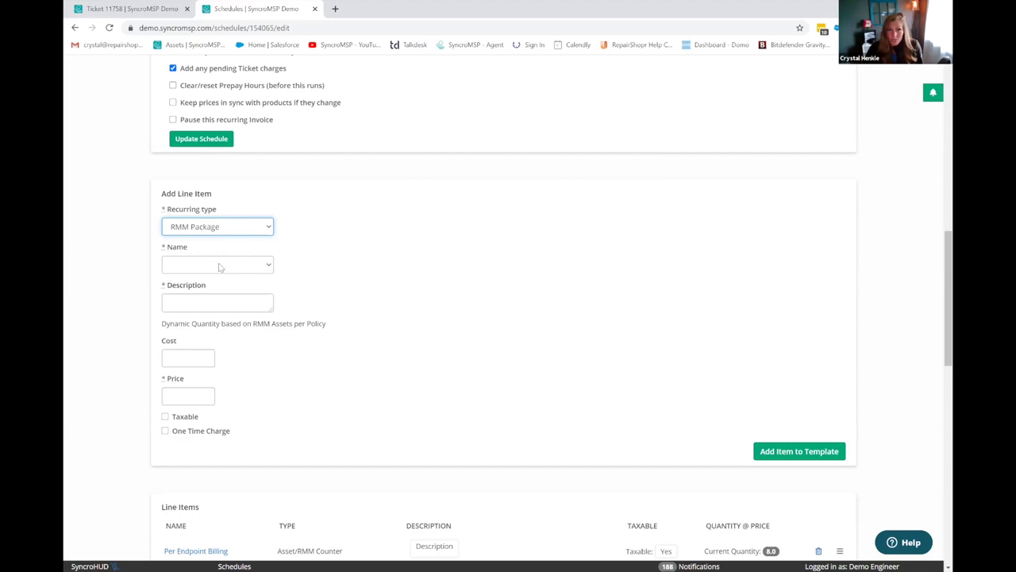
left_click(220, 266)
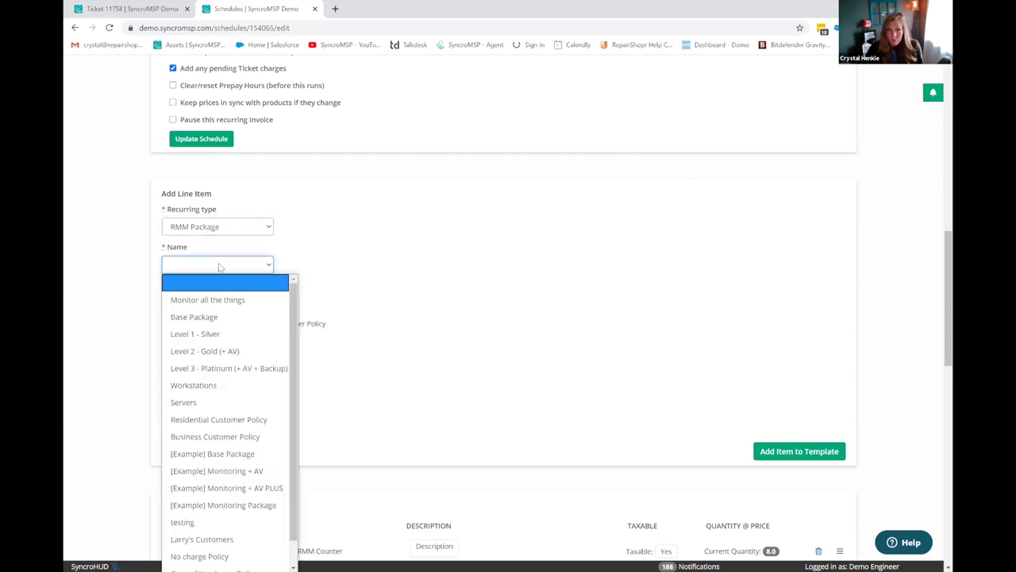
left_click(240, 370)
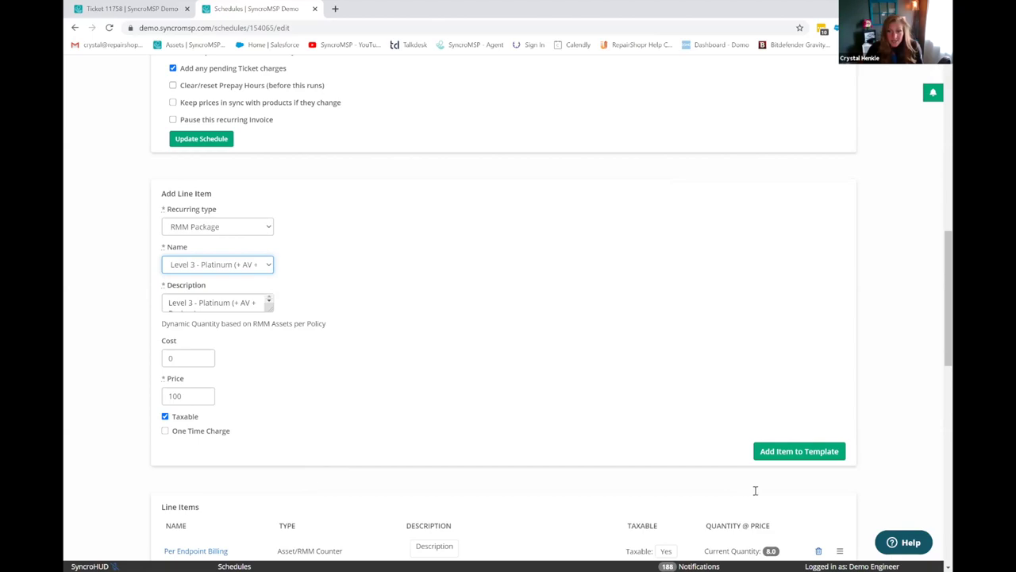
scroll(753, 489, "down", 2)
scroll(639, 243, "up", 3)
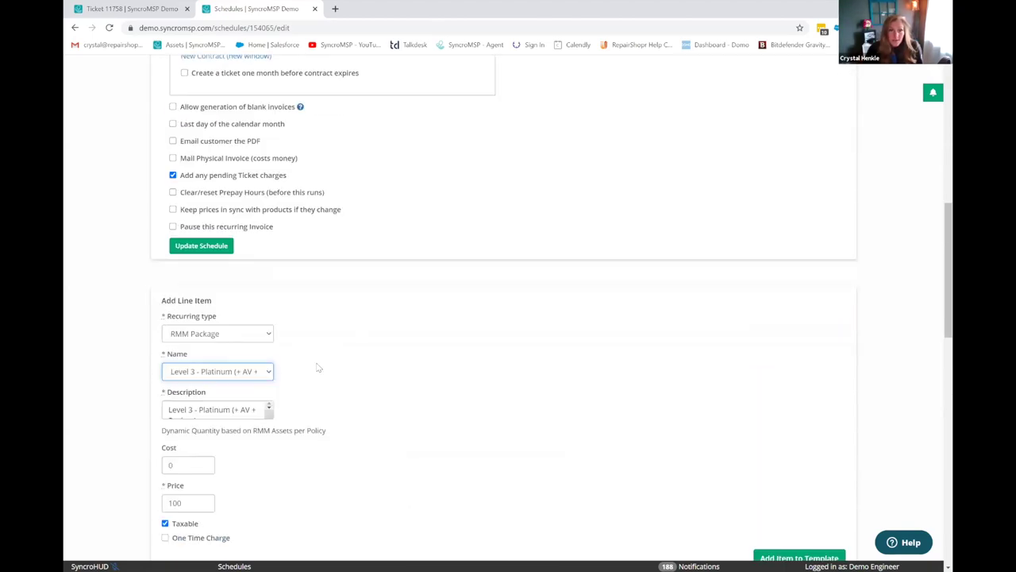
Change the new line item's recurring type to Customer Contact Counter and review its contact-based quantity fields
left_click(243, 333)
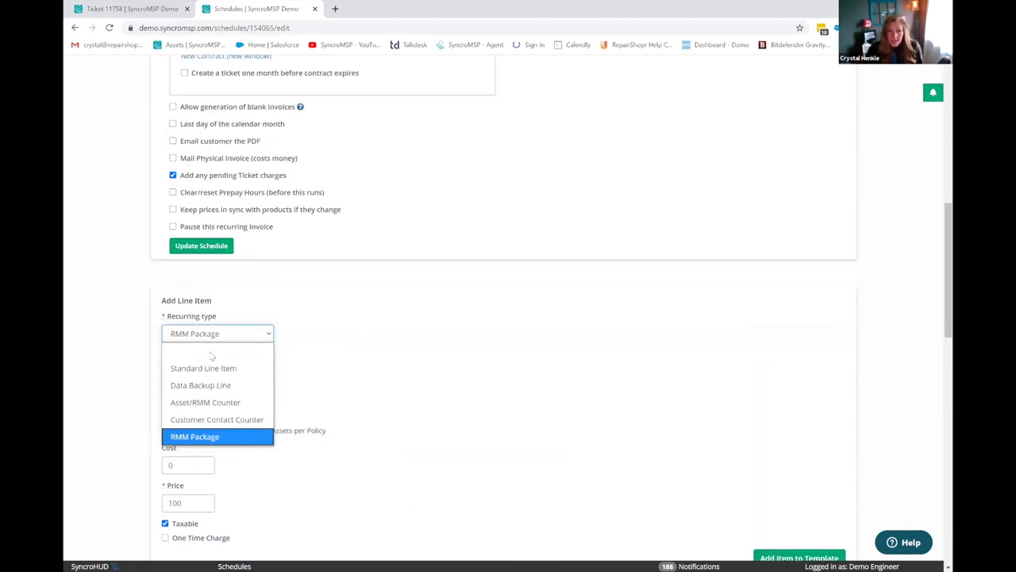
left_click(241, 426)
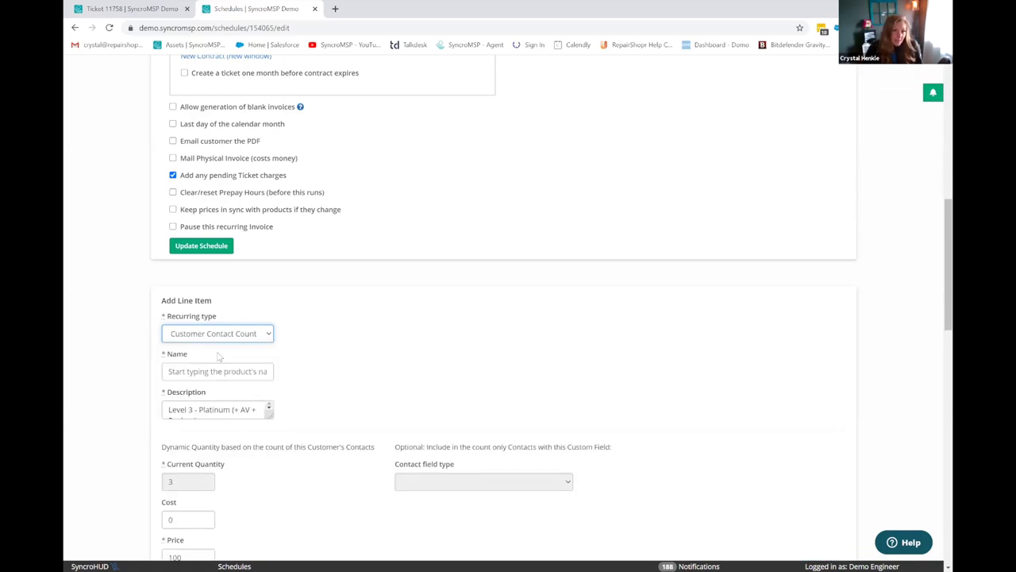
scroll(524, 330, "down", 1)
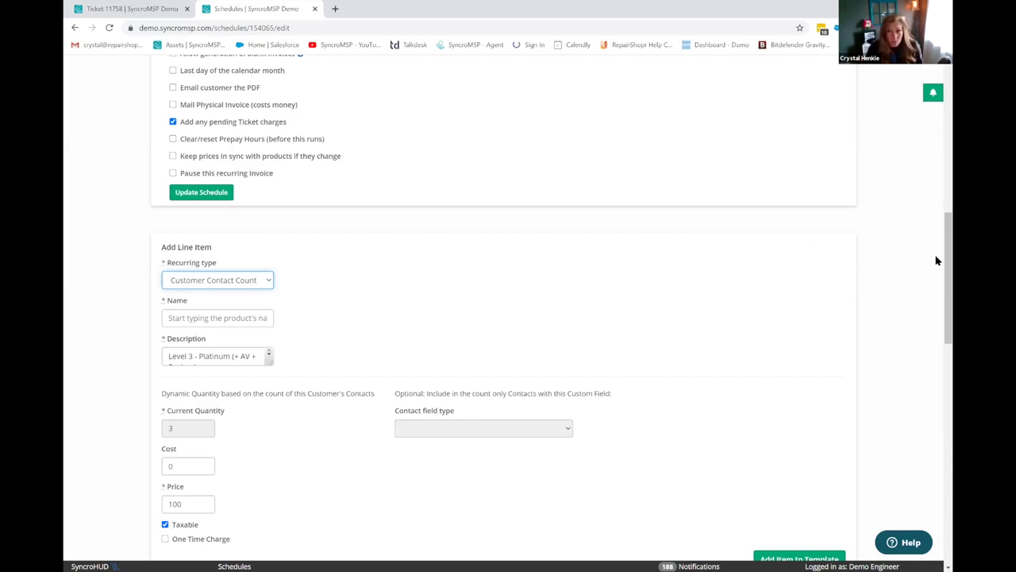
left_click(882, 254)
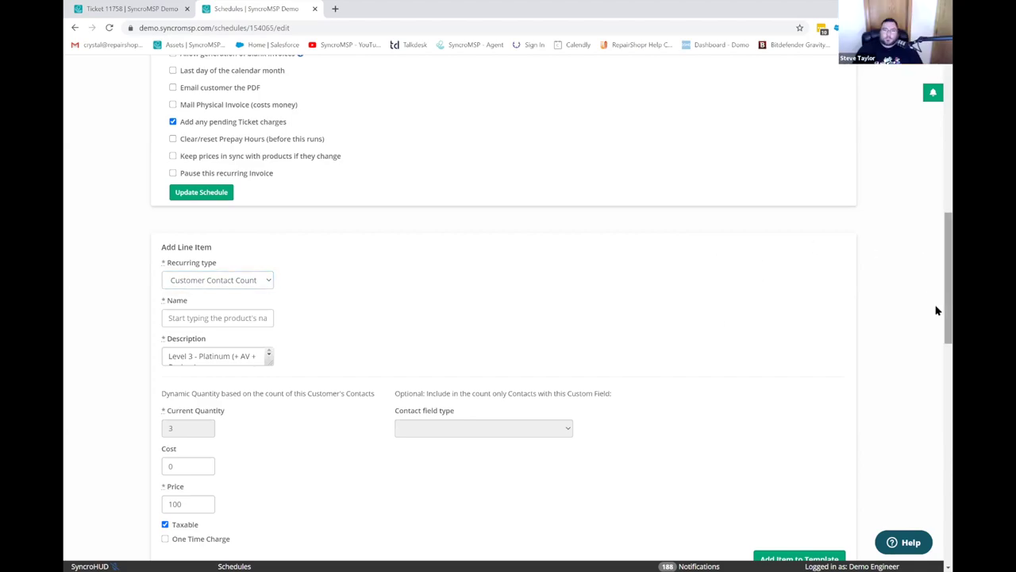
scroll(805, 170, "up", 10)
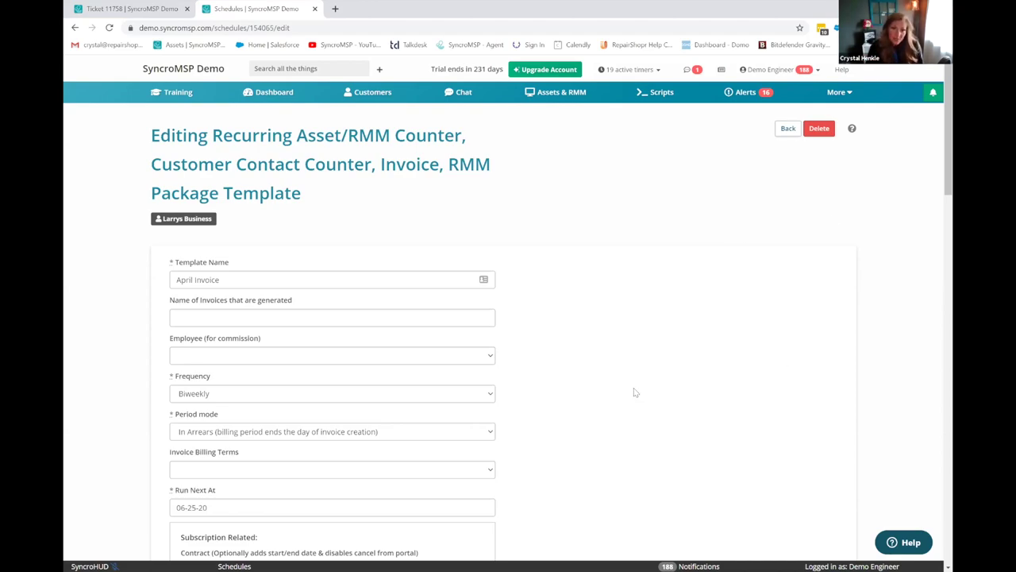
scroll(635, 393, "down", 2)
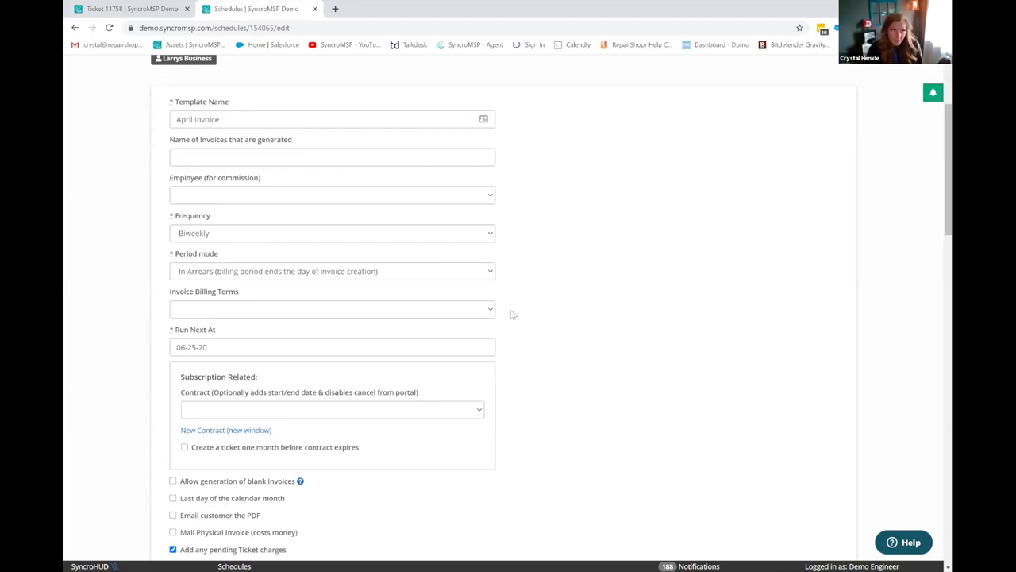
scroll(519, 288, "up", 1)
scroll(519, 288, "up", 2)
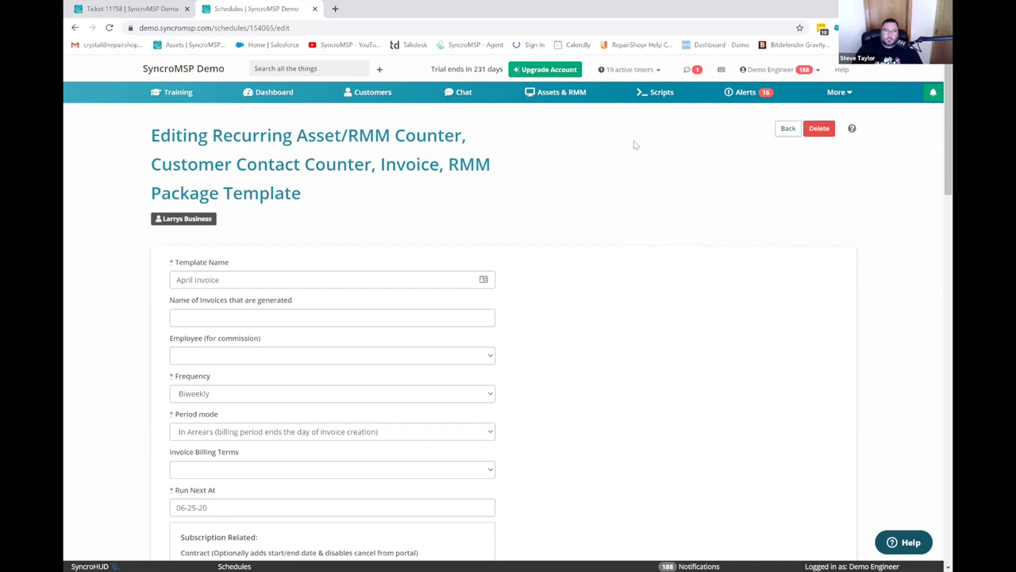
Go to the All Assets list and review its Overview and Alerts charts, collapsing the section again
left_click(551, 97)
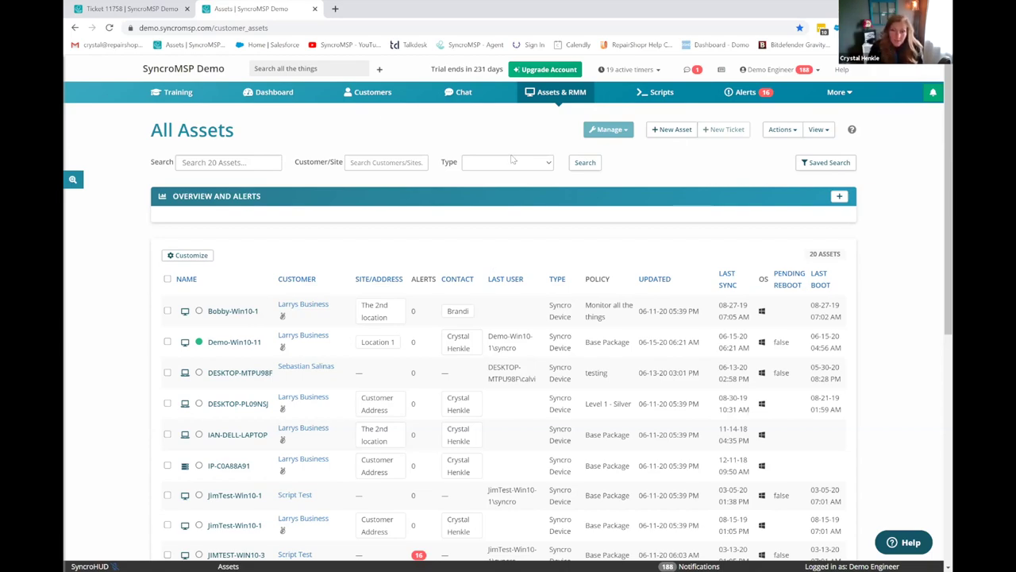
left_click(839, 197)
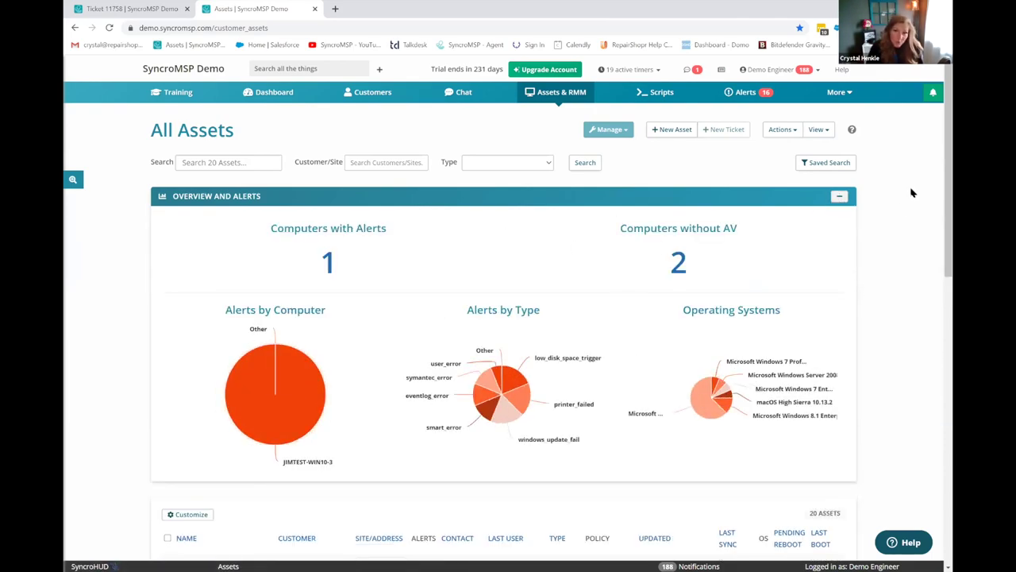
left_click(839, 197)
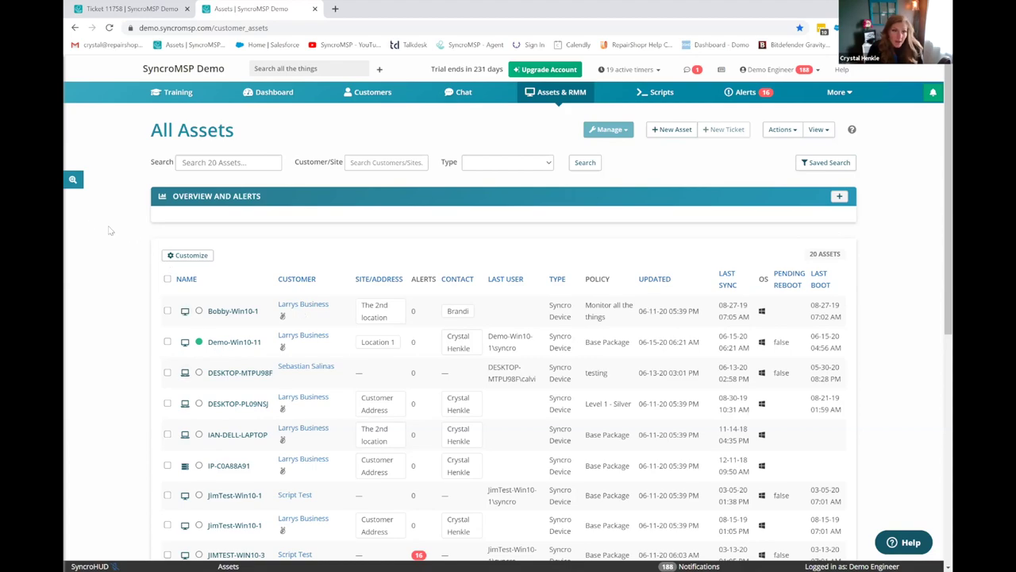
Review the list of saved asset searches and the criteria offered for a new one, without creating any
left_click(75, 182)
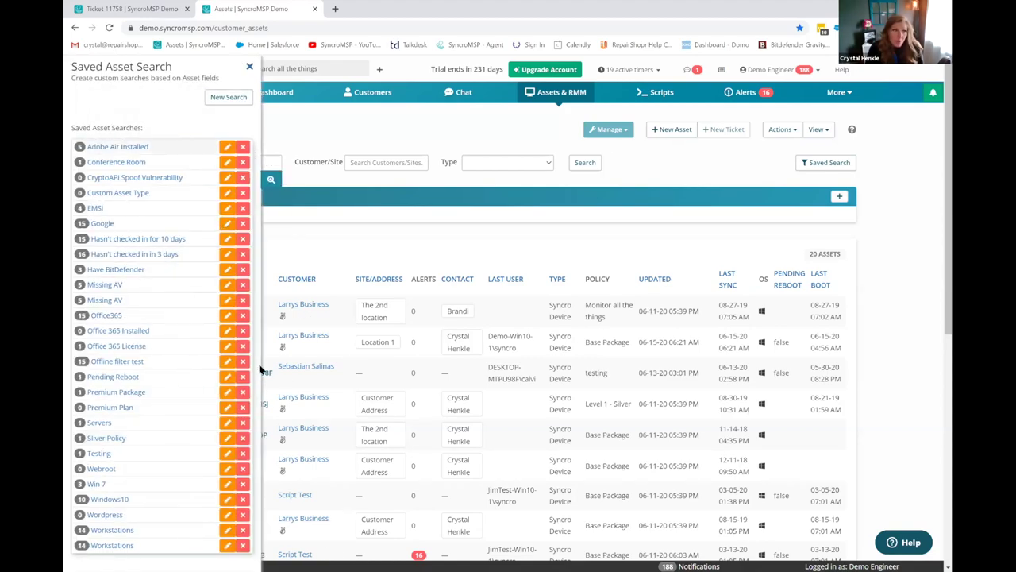
scroll(154, 406, "down", 1)
scroll(153, 407, "up", 1)
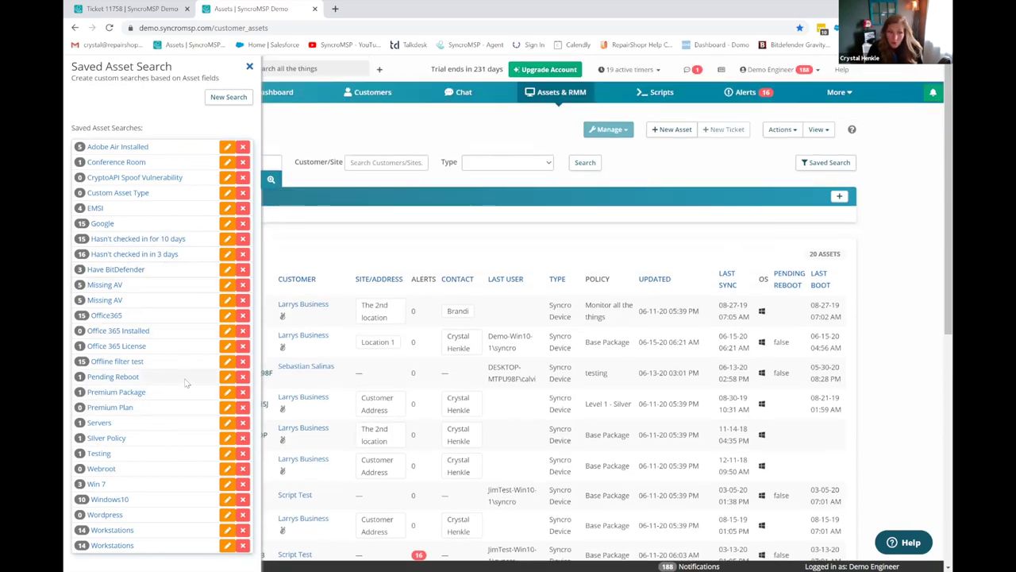
left_click(241, 102)
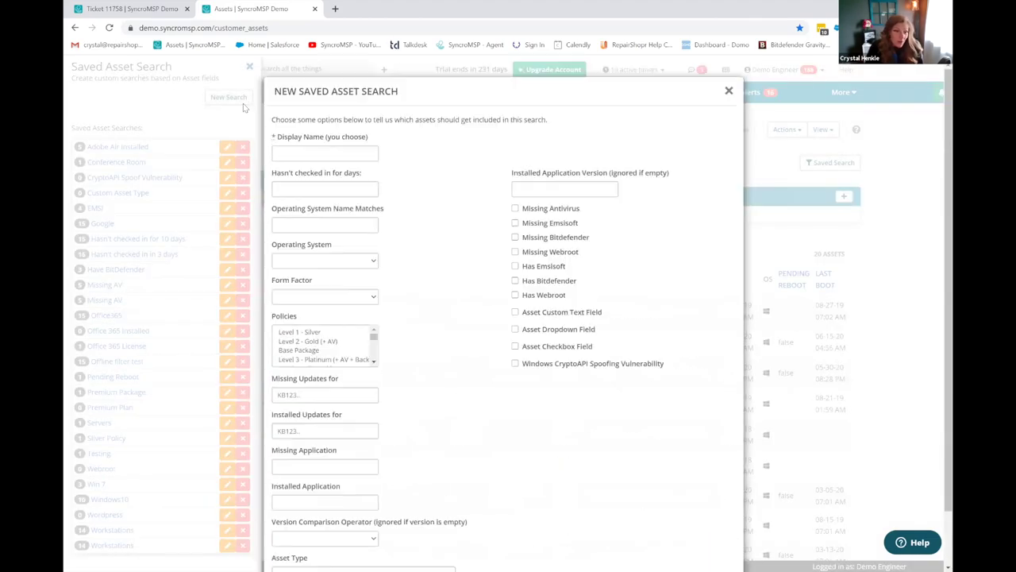
left_click(728, 91)
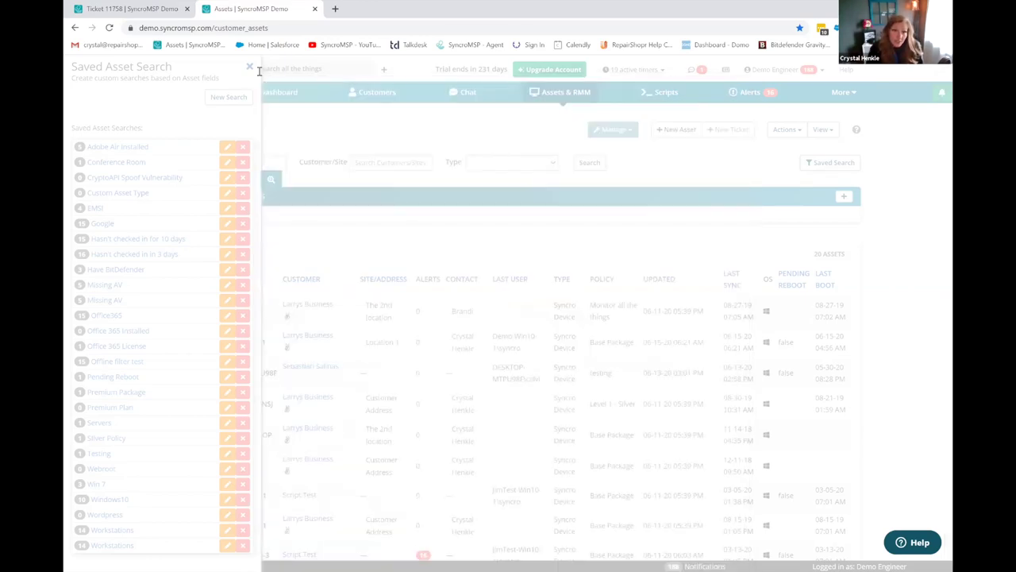
left_click(247, 67)
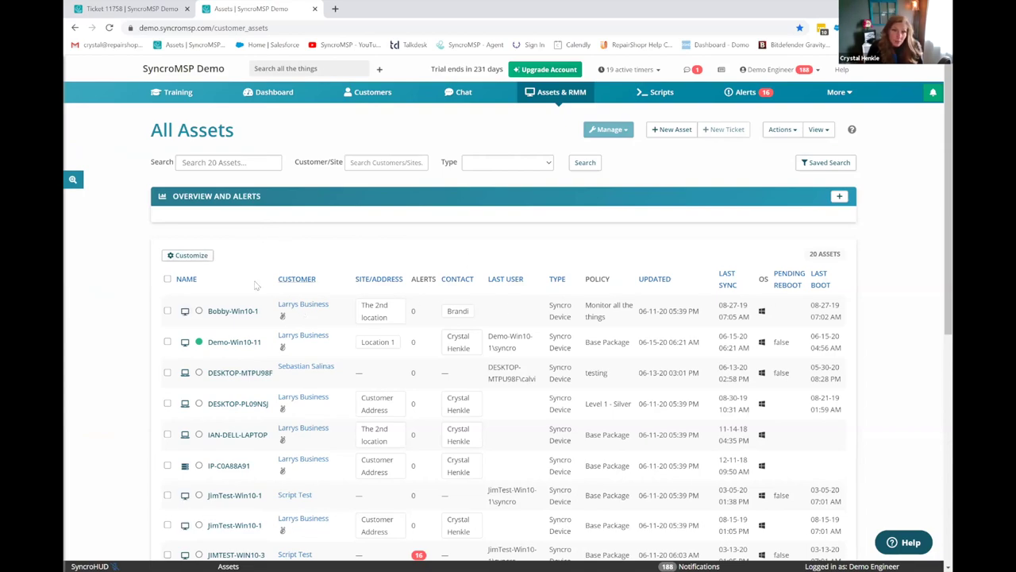
Review the columns available for the asset table and leave the column settings without saving
left_click(202, 260)
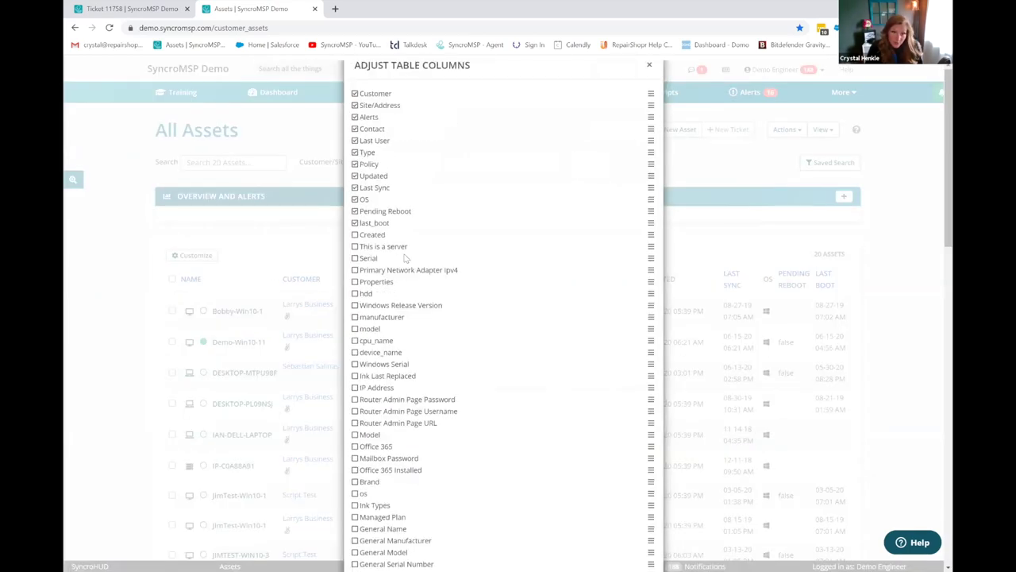
scroll(452, 277, "down", 5)
scroll(456, 292, "down", 5)
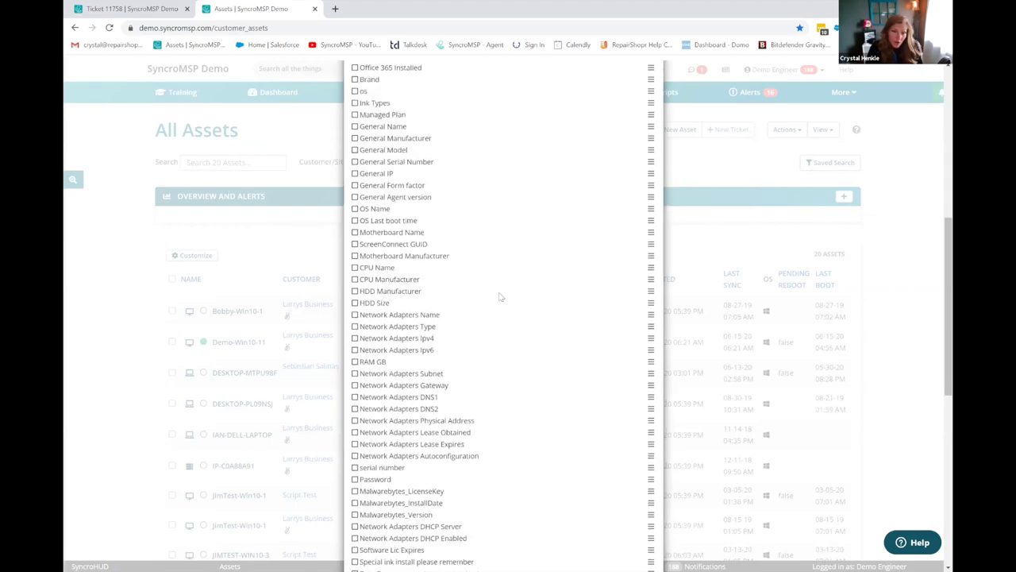
scroll(500, 296, "down", 3)
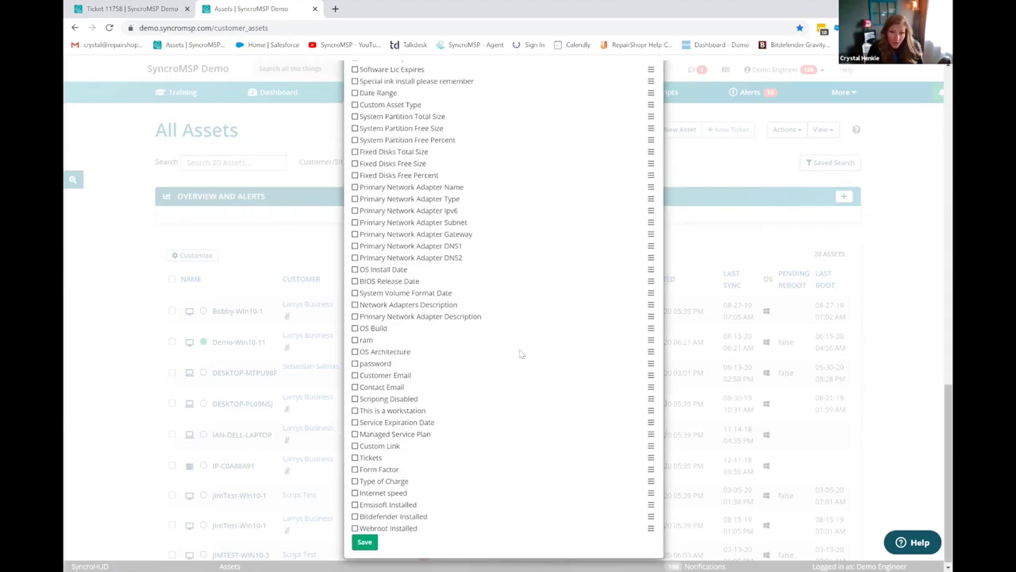
scroll(556, 336, "up", 15)
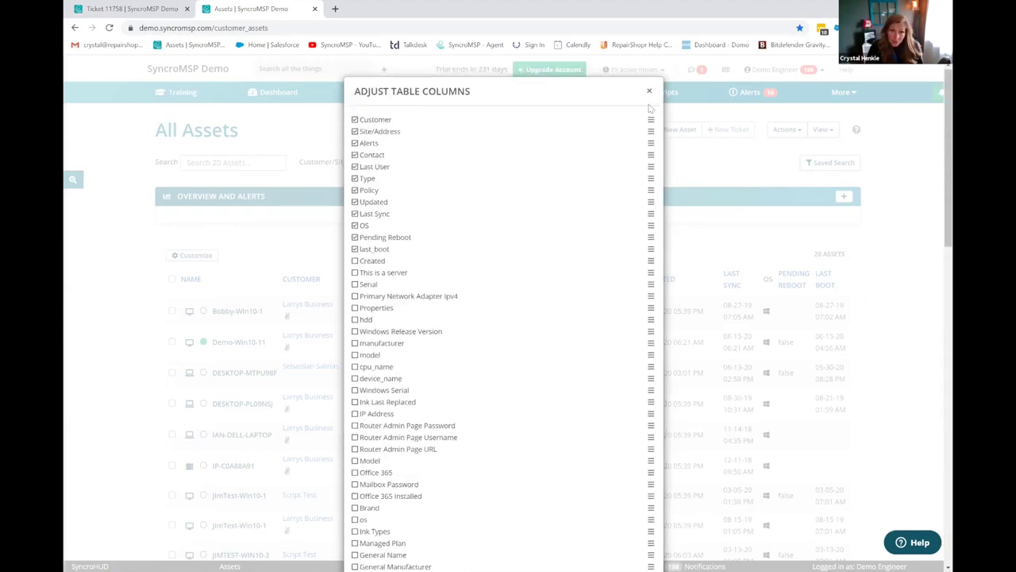
left_click(897, 305)
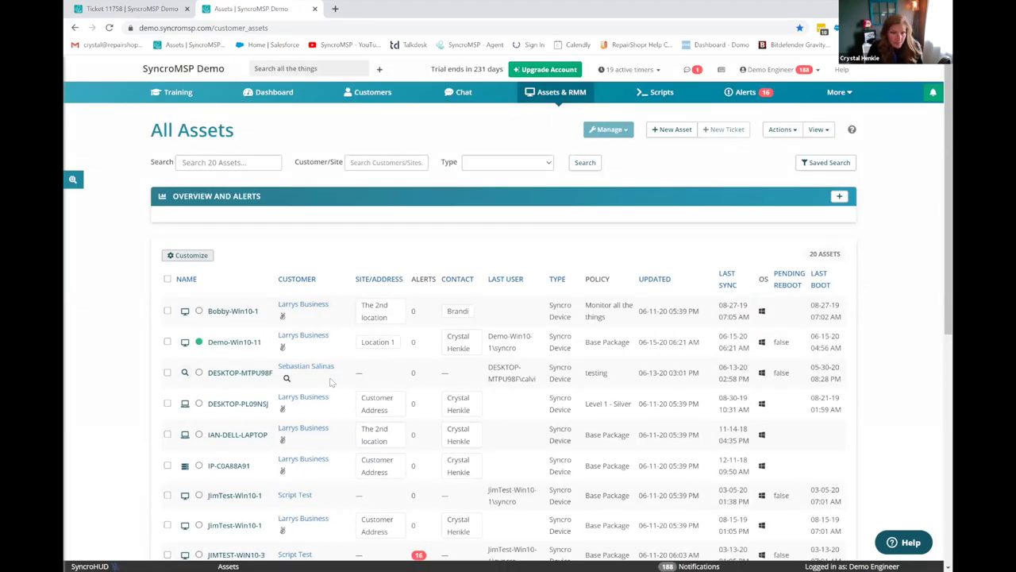
Start a Syncro Live session on Demo-Win10-11 from its asset details and view its processes and services
left_click(186, 342)
scroll(488, 359, "down", 4)
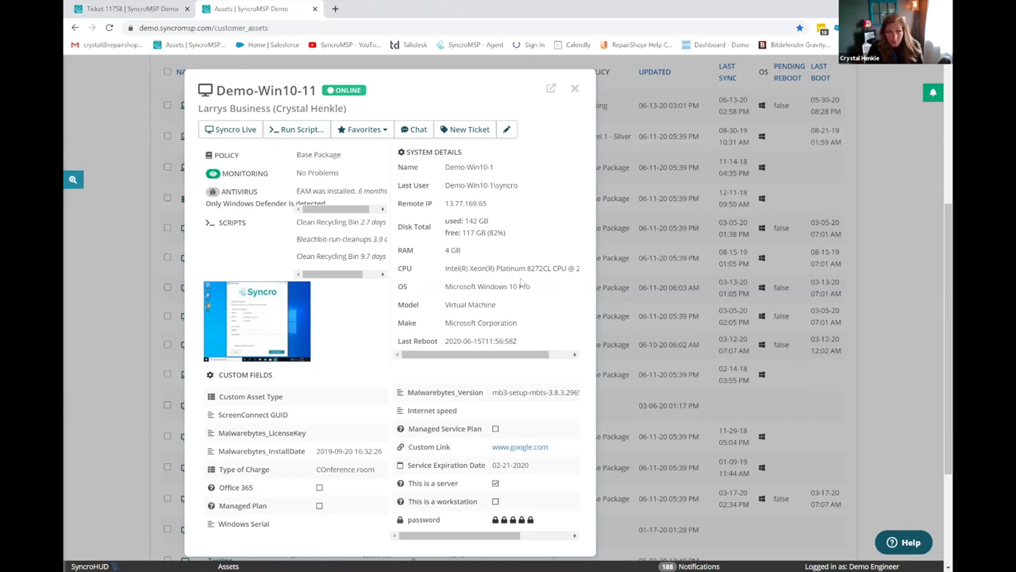
left_click(239, 131)
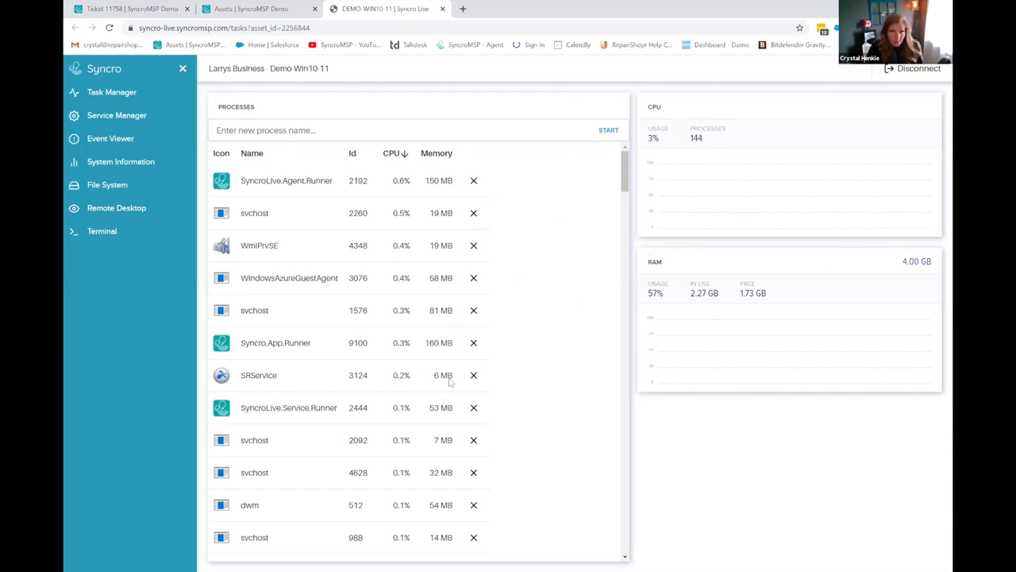
left_click(134, 119)
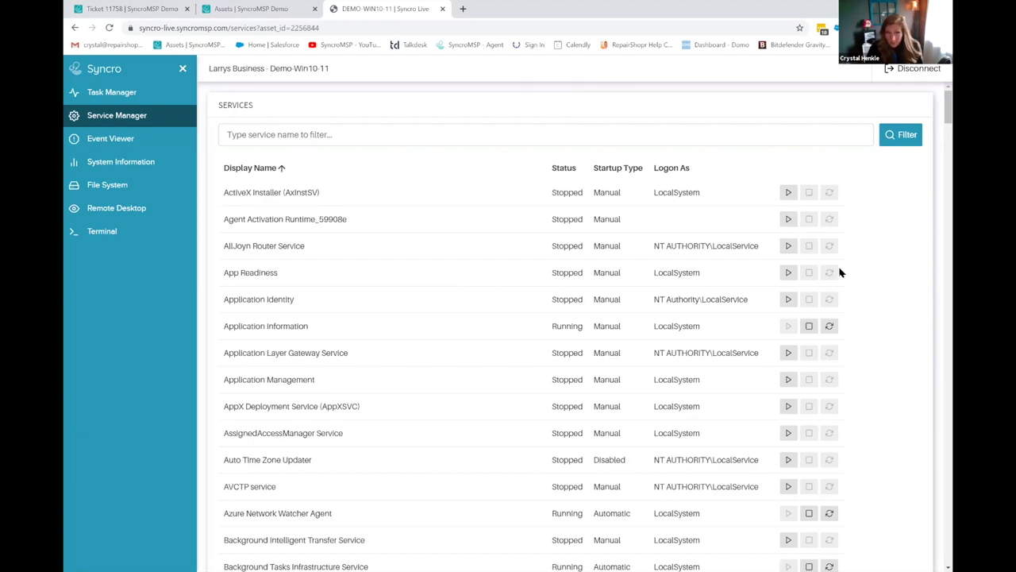
Examine the remote machine's Event Viewer, its log and level filter options, and the details of one Audit Success event
left_click(120, 139)
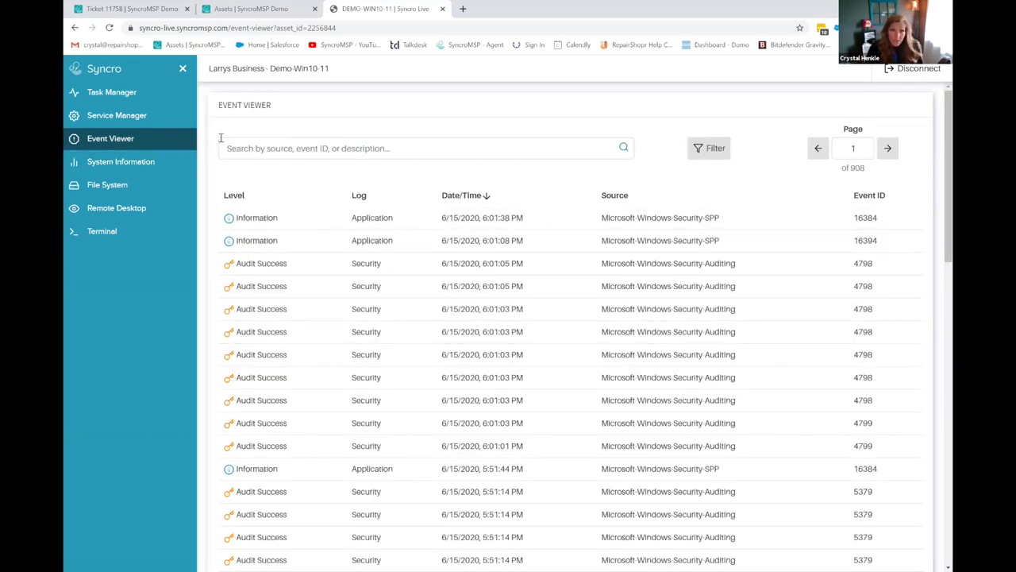
left_click(714, 154)
left_click(835, 127)
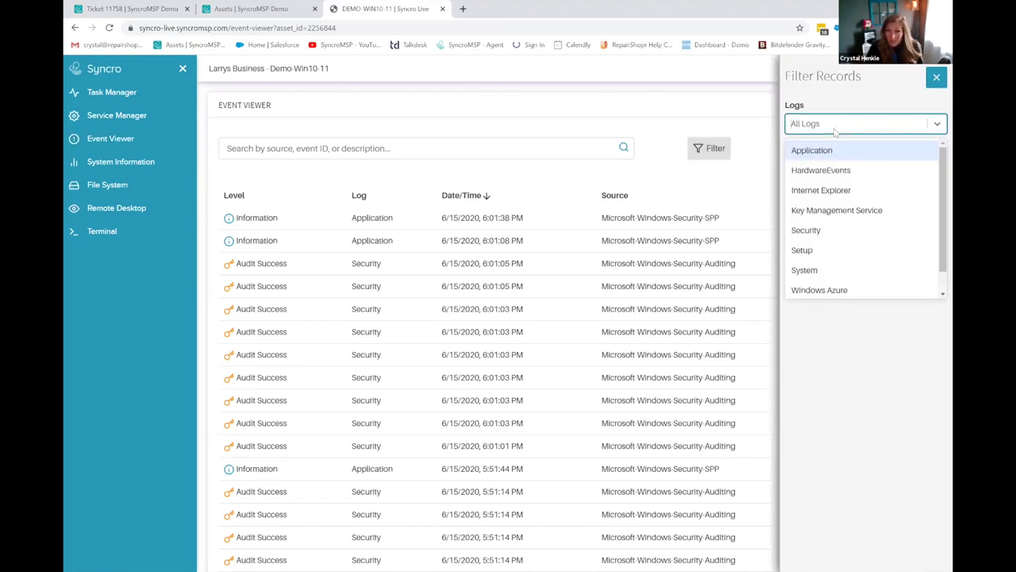
left_click(834, 101)
left_click(838, 164)
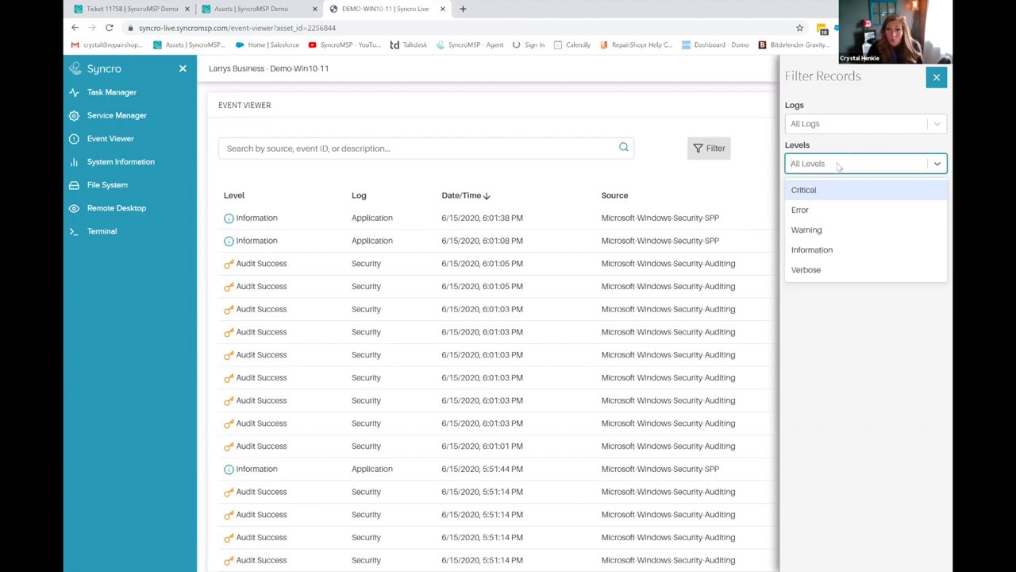
left_click(849, 144)
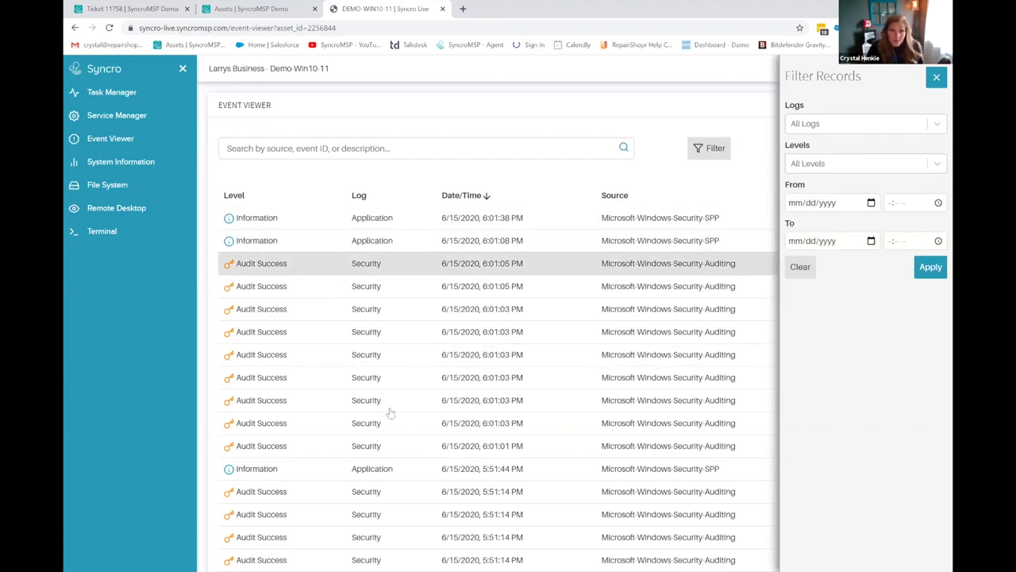
left_click(275, 362)
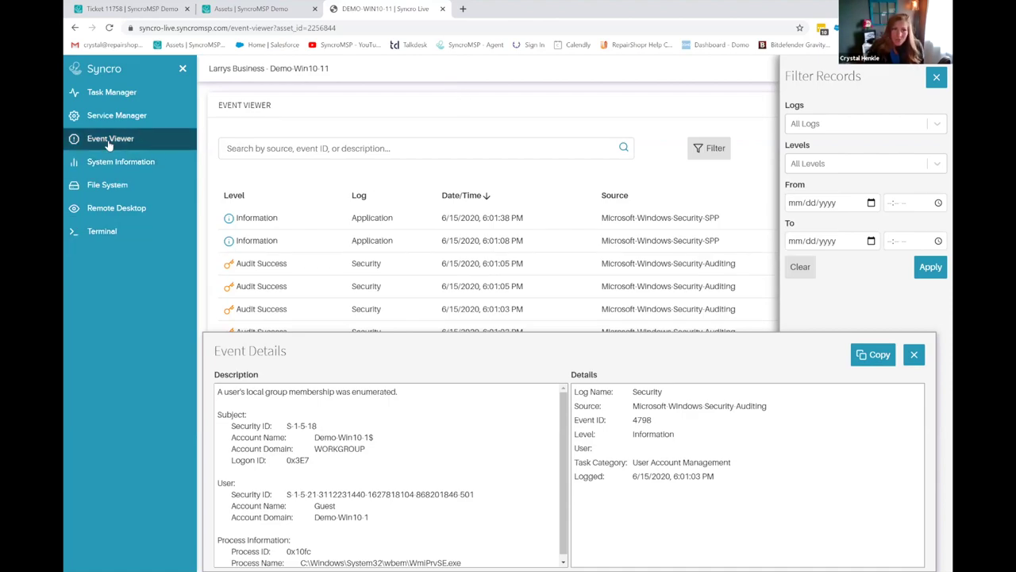
Review the remote machine's system information, and browse its C:\ drive with the $RECYCLE.BIN folder selected to view the file actions
left_click(134, 161)
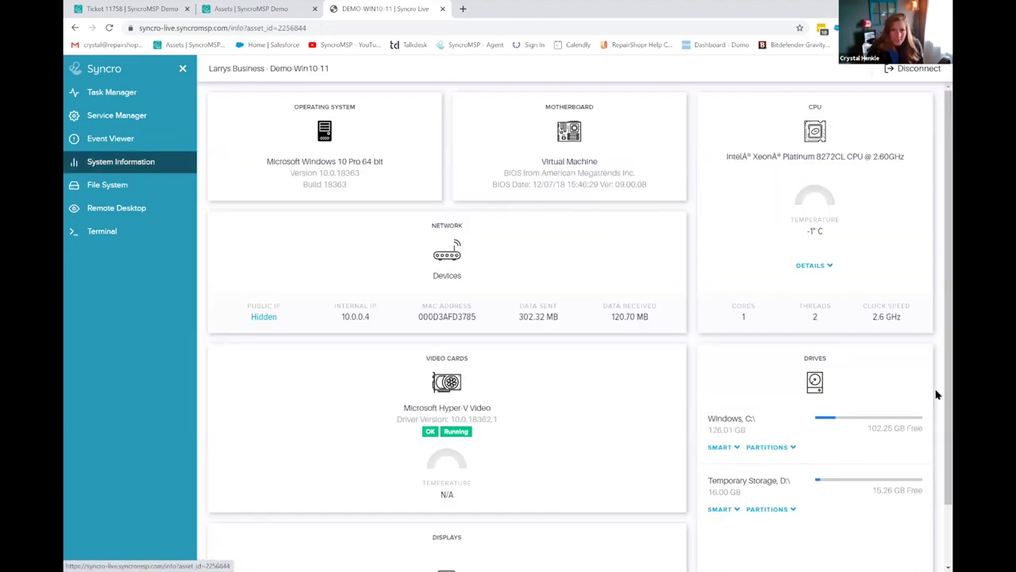
left_click(117, 189)
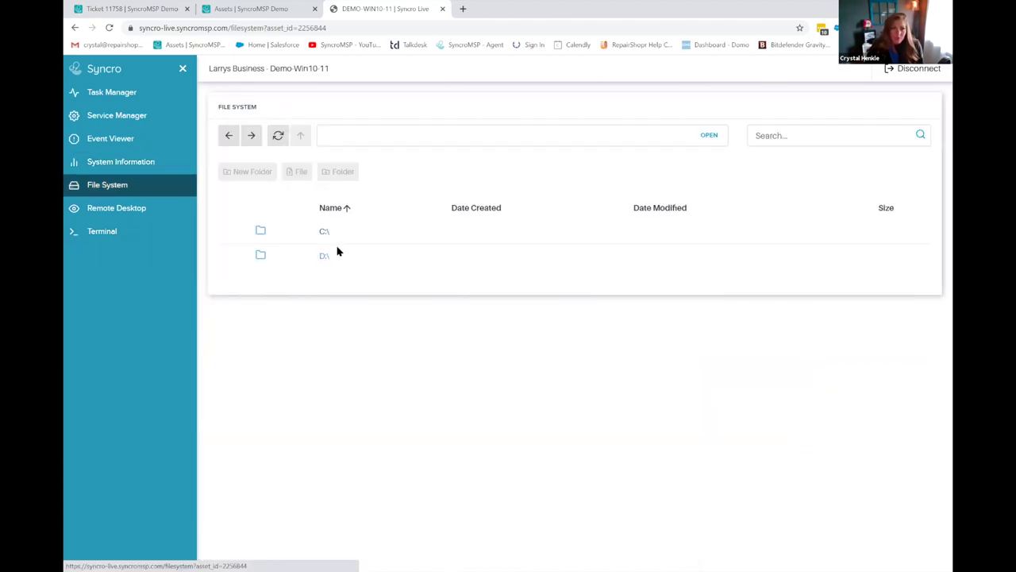
left_click(323, 232)
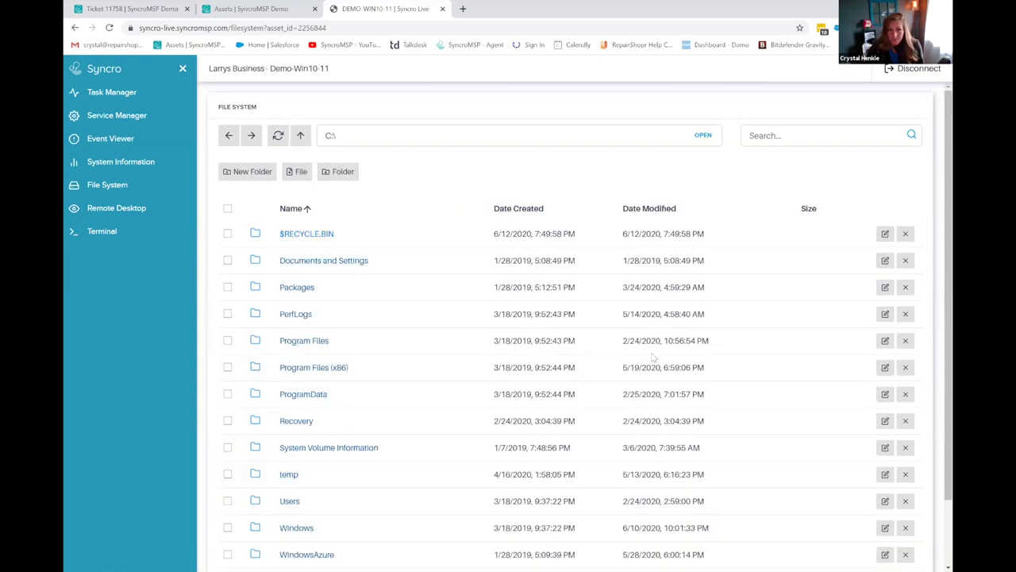
left_click(227, 234)
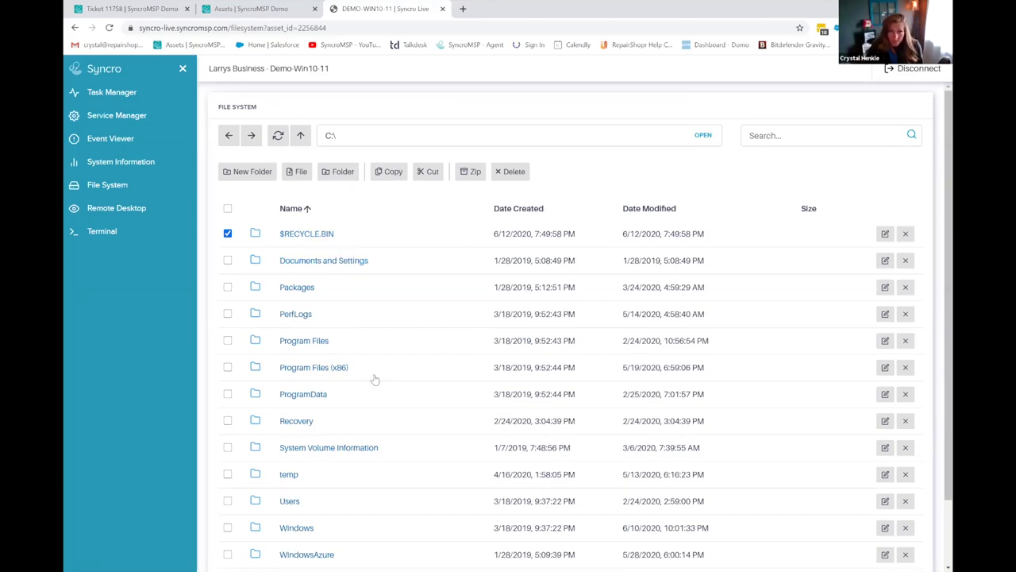
Connect to the machine's remote desktop and close the Support Request window open there
left_click(127, 209)
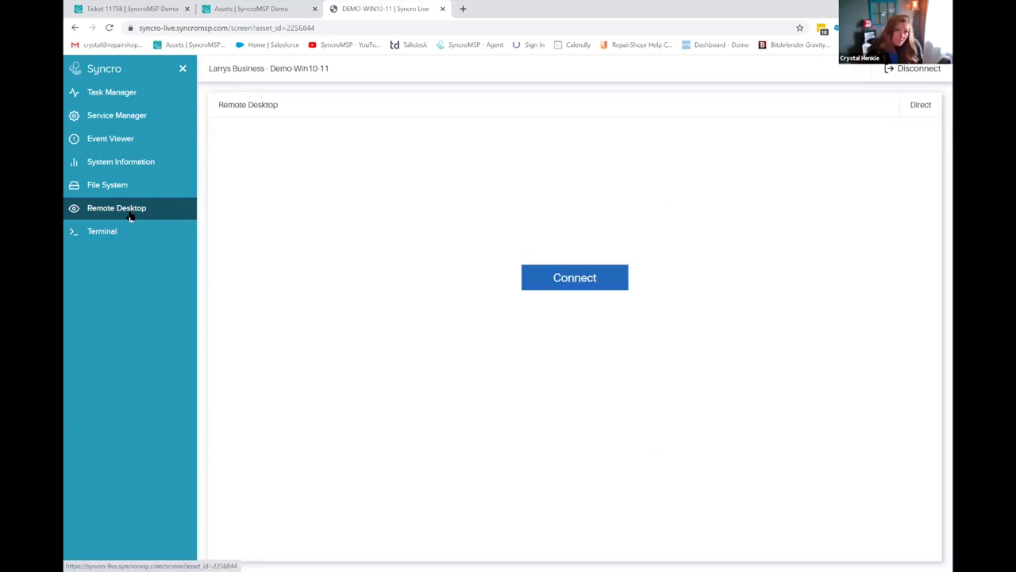
left_click(591, 275)
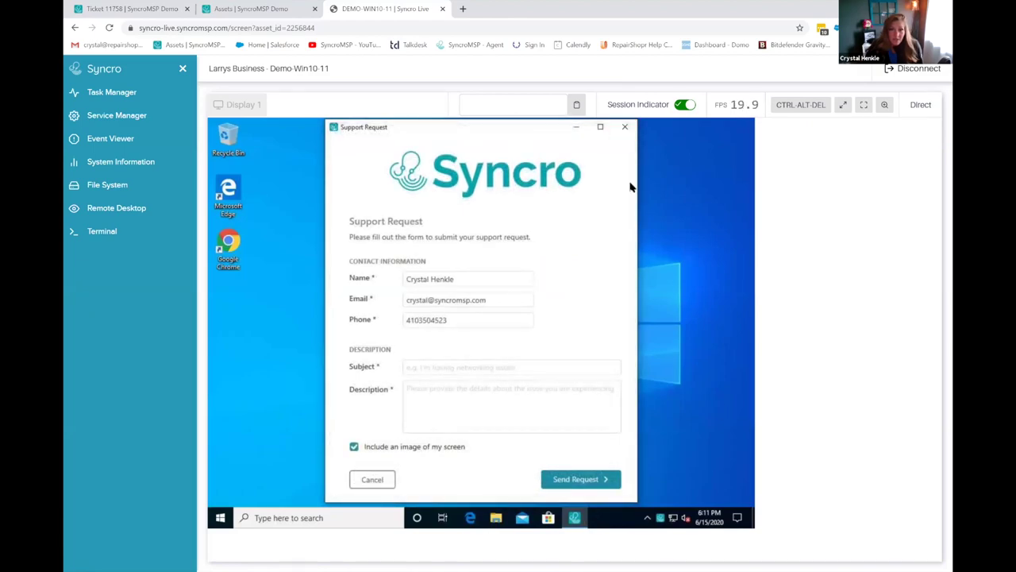
left_click(625, 127)
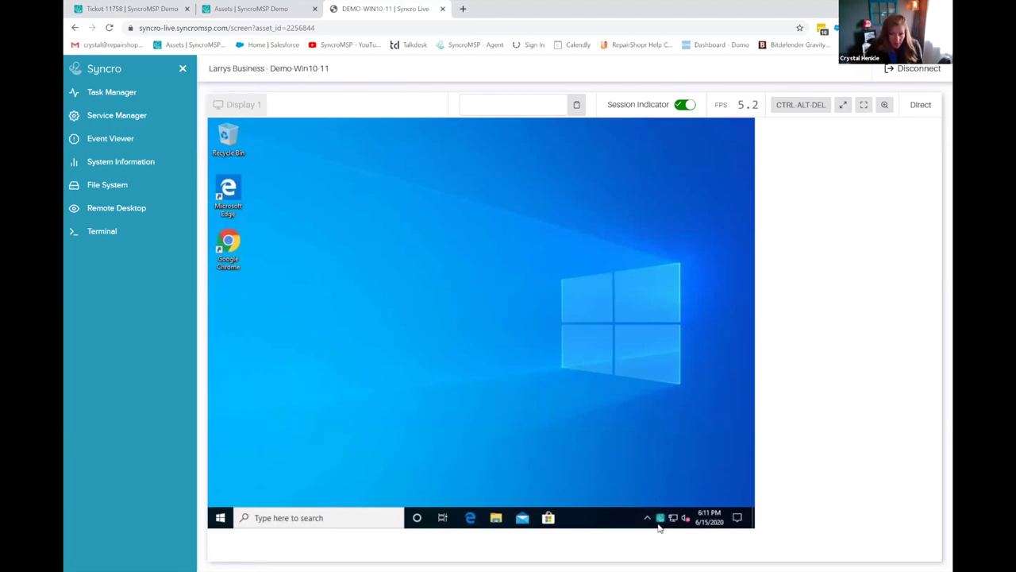
Open the Support Request form from the remote desktop's Syncro agent, review its fields and close it unsent
right_click(660, 521)
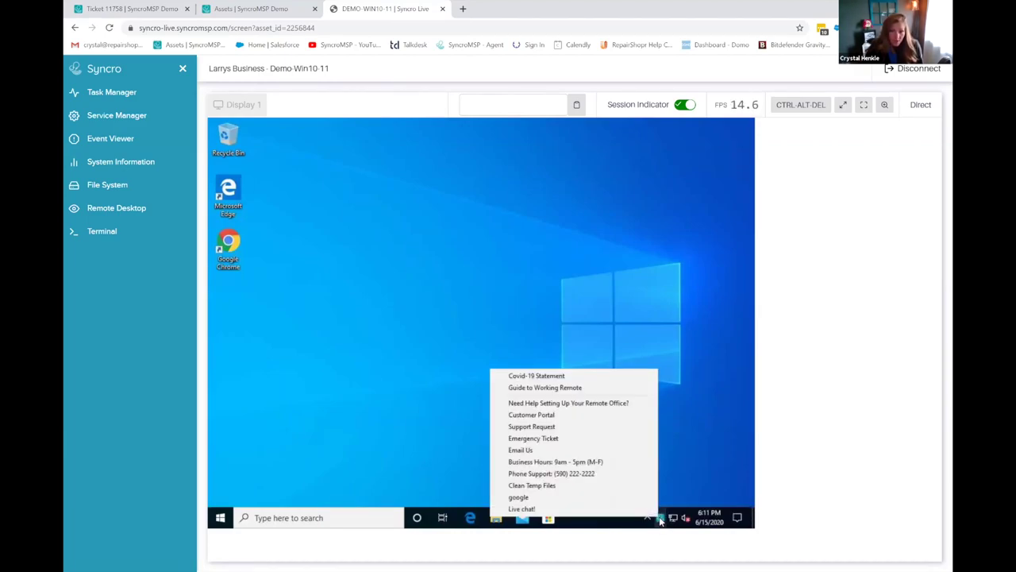
left_click(559, 429)
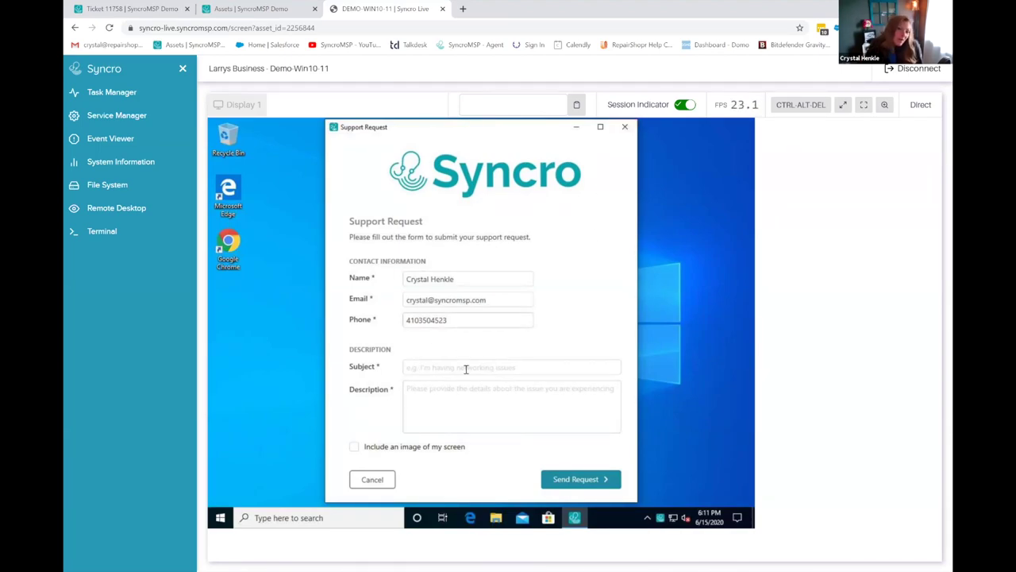
left_click(625, 127)
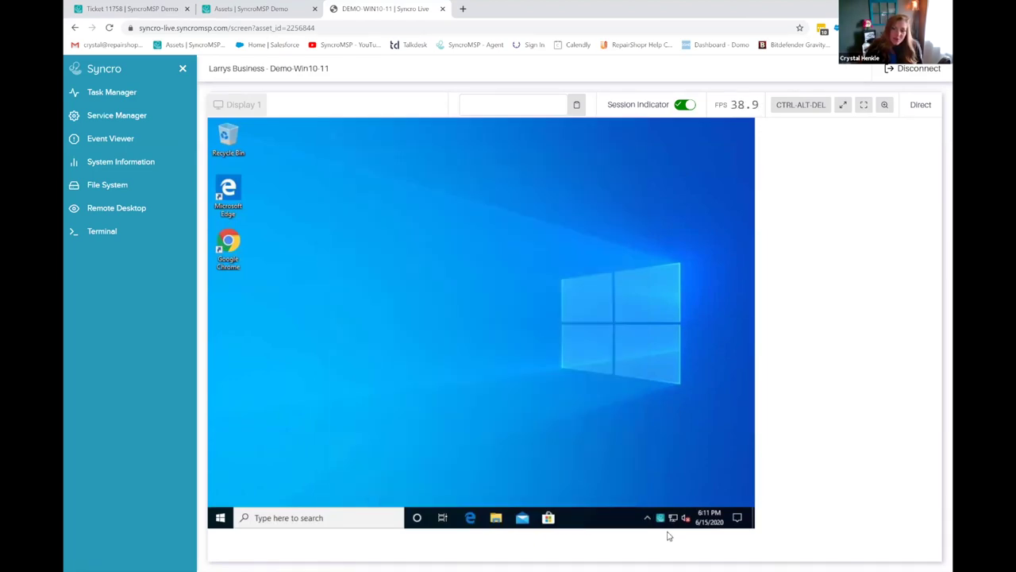
Start a live chat with the support team from the Syncro agent on the remote desktop
right_click(660, 518)
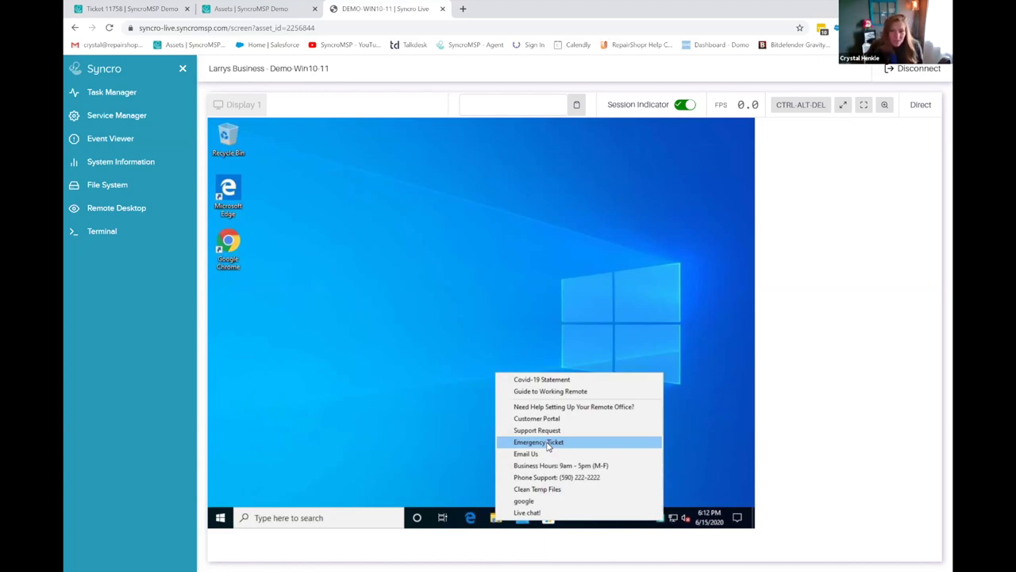
left_click(527, 512)
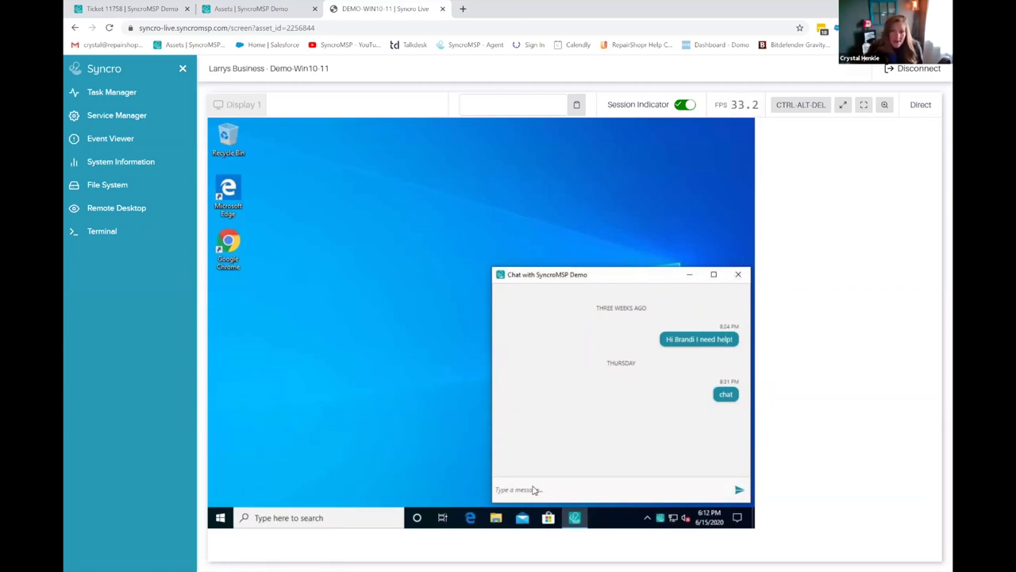
Start a cmd.exe terminal session on the remote machine
left_click(112, 231)
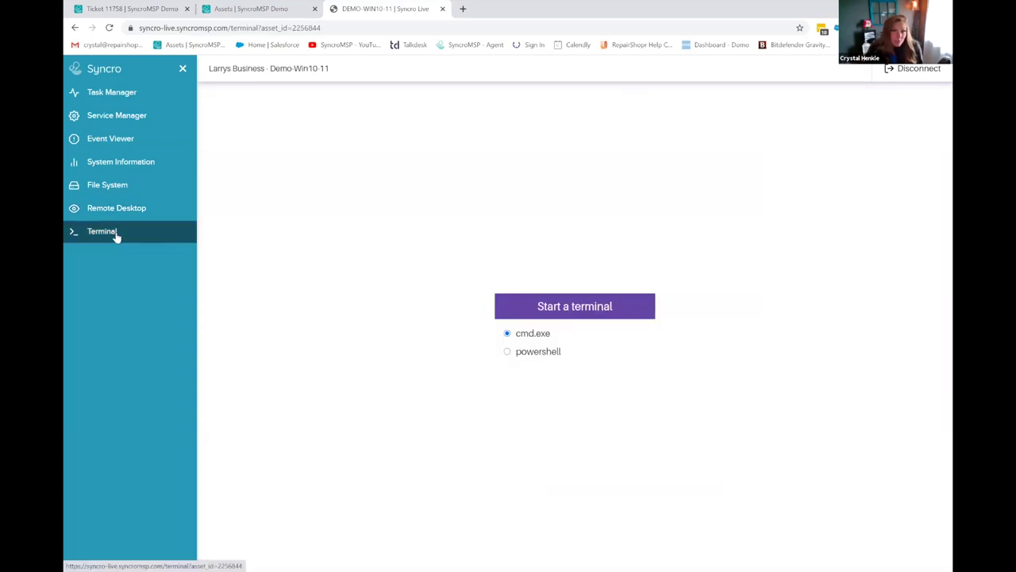
left_click(586, 310)
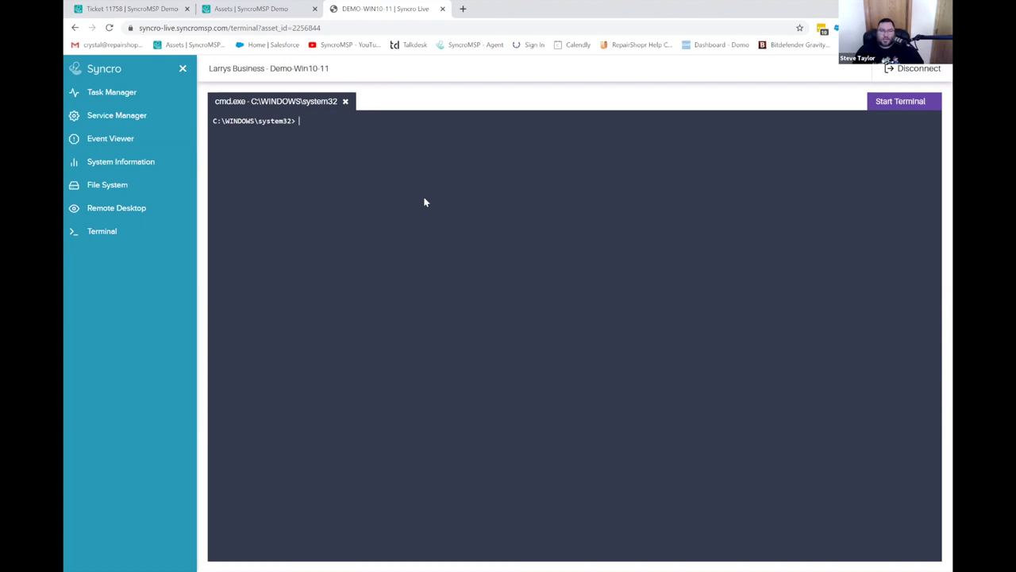
Reconnect to the machine's remote desktop and close the support chat window open there
left_click(156, 211)
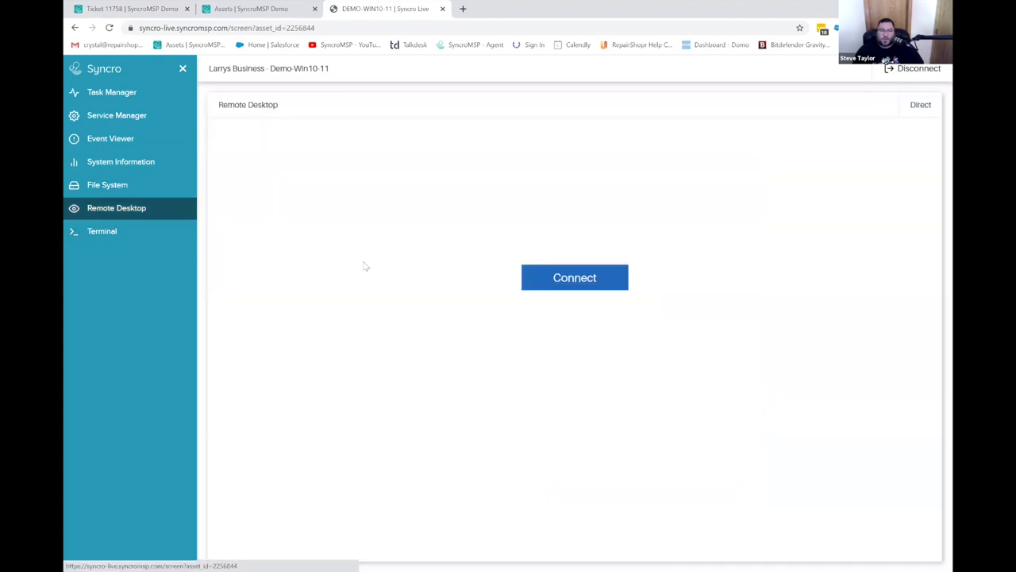
left_click(588, 281)
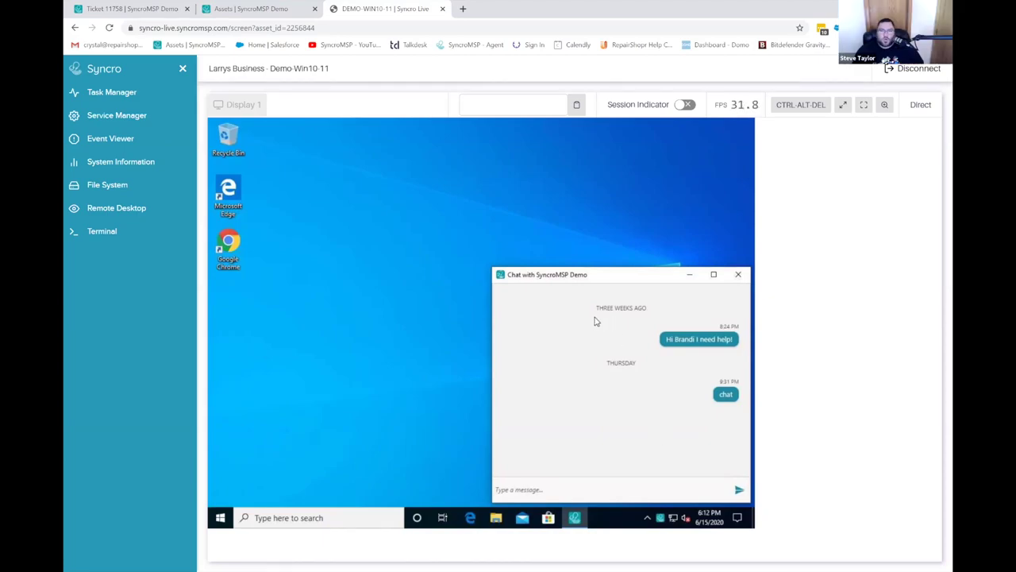
left_click(737, 274)
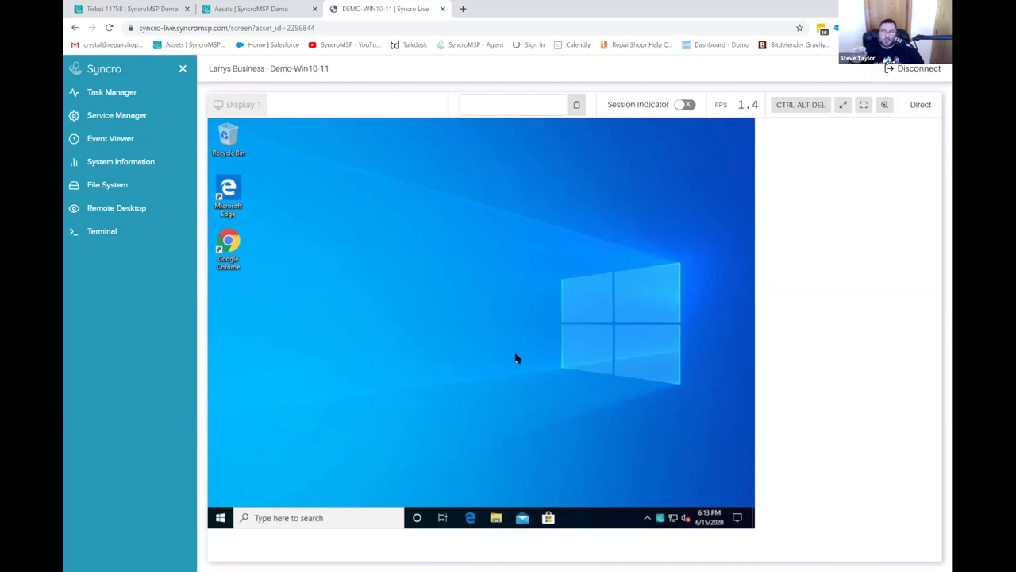
Close the Syncro Live session and the asset preview, and open the full asset page of Demo-Win10-11
left_click(442, 10)
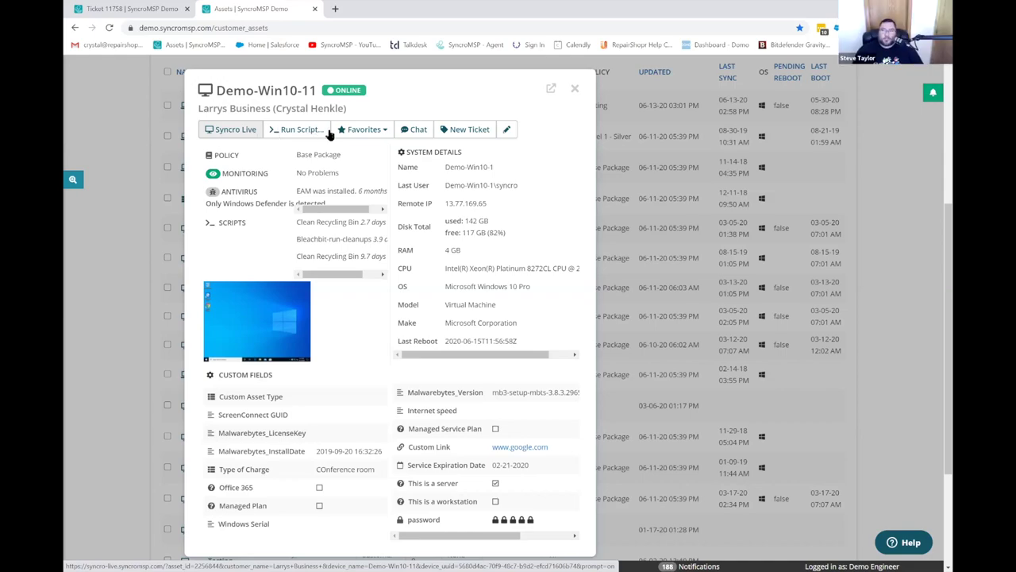
left_click(574, 90)
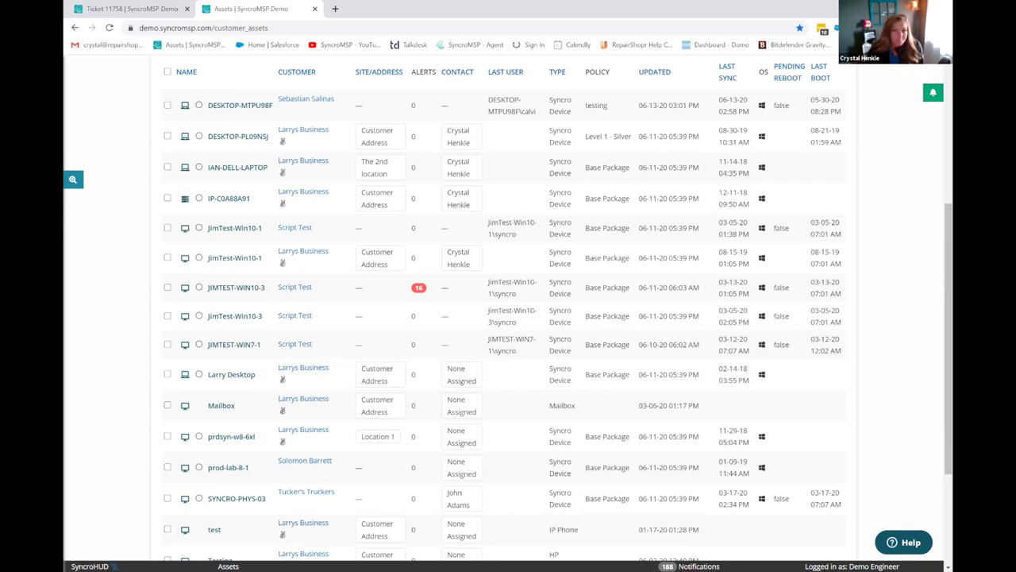
scroll(582, 222, "up", 2)
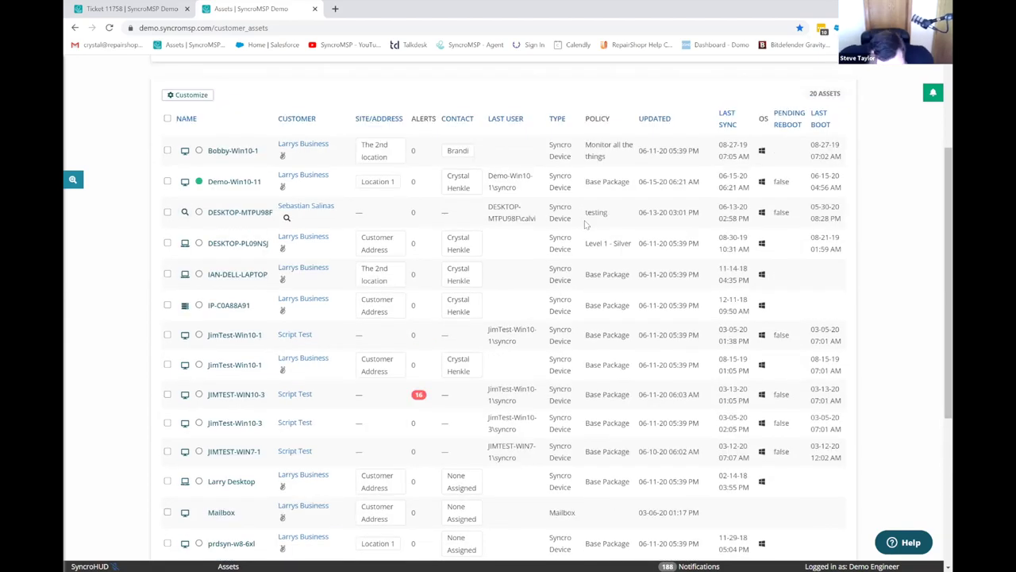
scroll(585, 224, "up", 3)
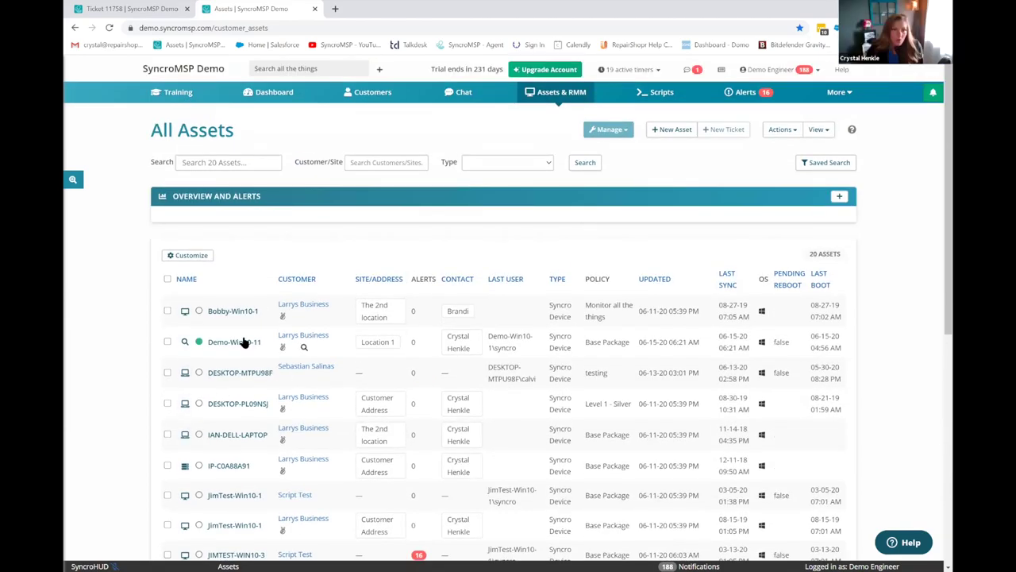
left_click(231, 346)
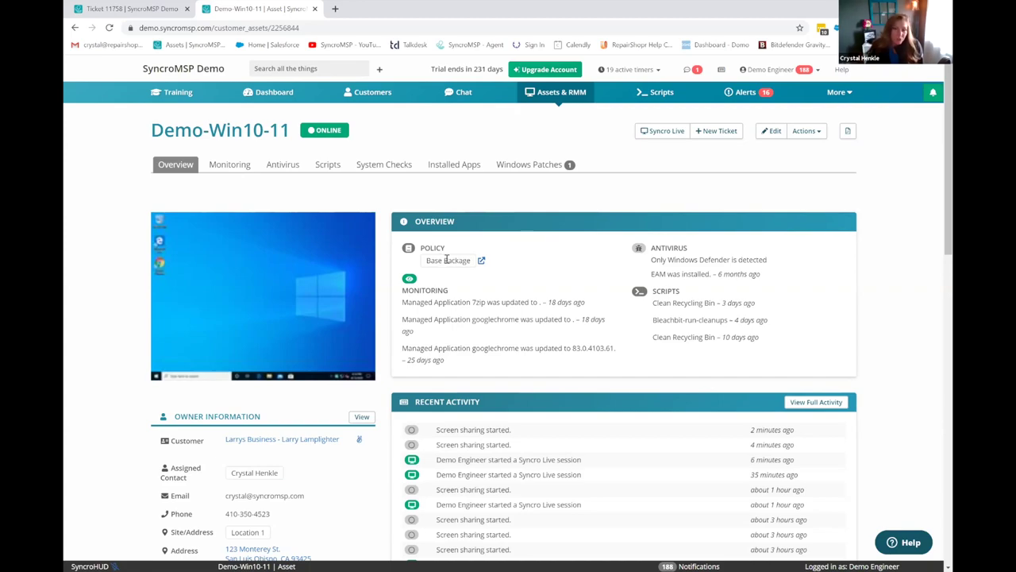
Review the asset's monitoring triggers and activity, its antivirus status, and its recurring scripts and script history
left_click(238, 167)
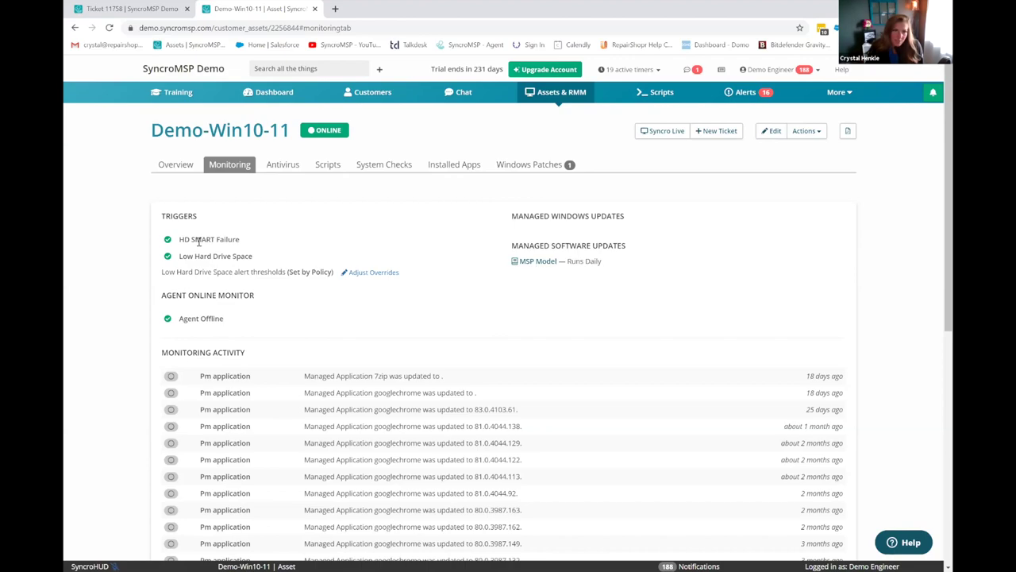
left_click(282, 164)
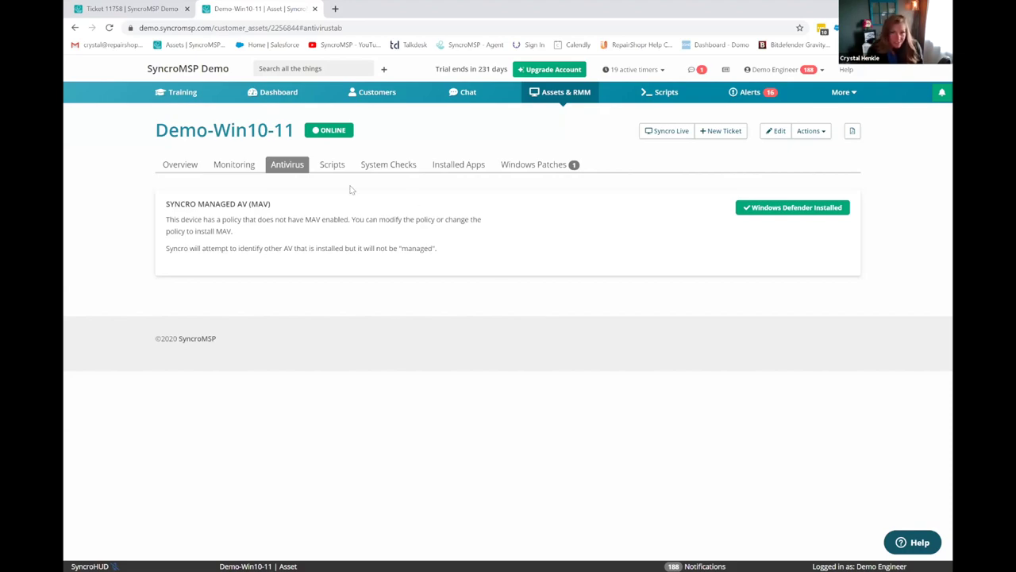
left_click(333, 164)
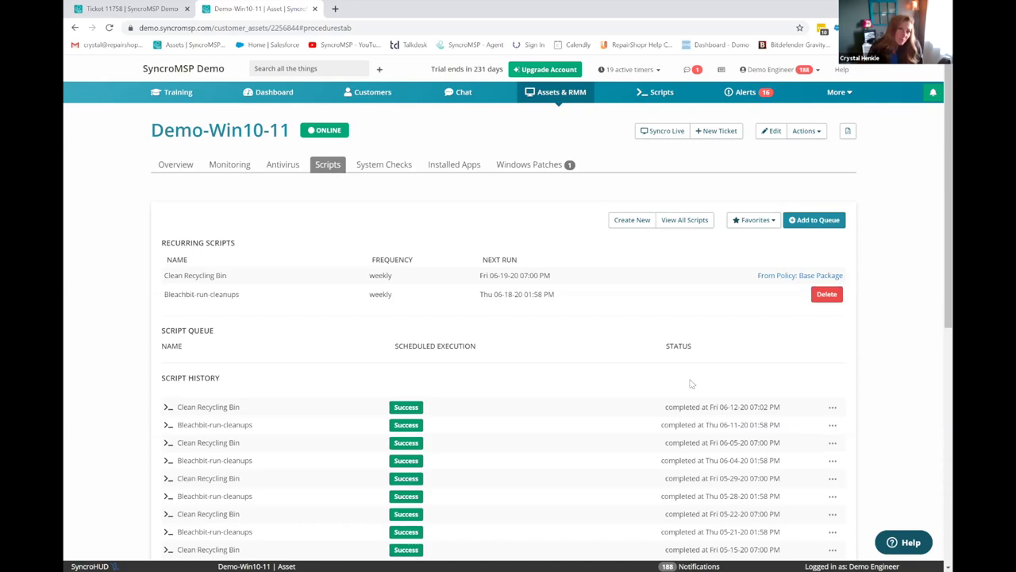
Review the asset's system checks and the type options for adding a new check, closing the form without saving
left_click(391, 170)
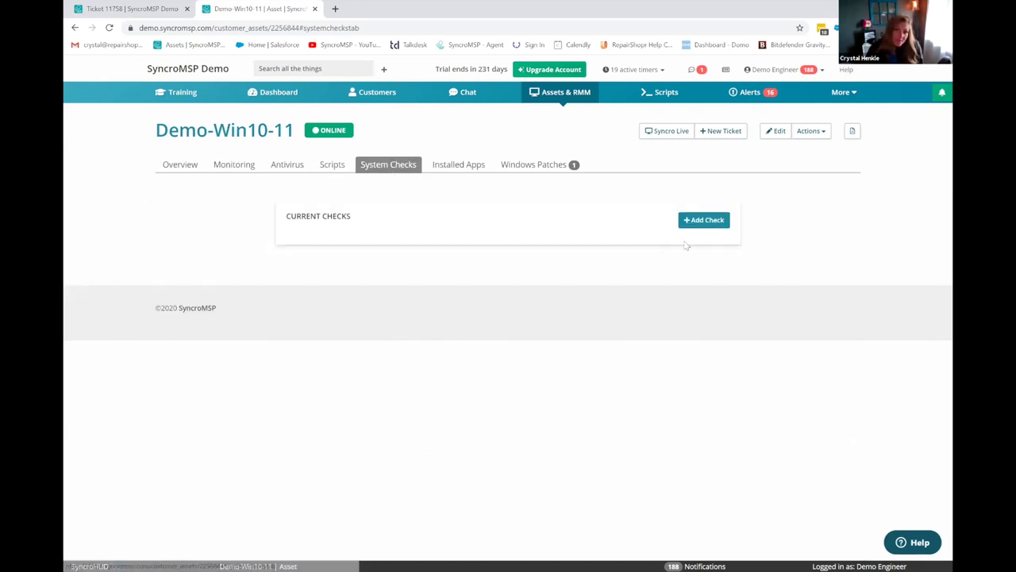
left_click(712, 223)
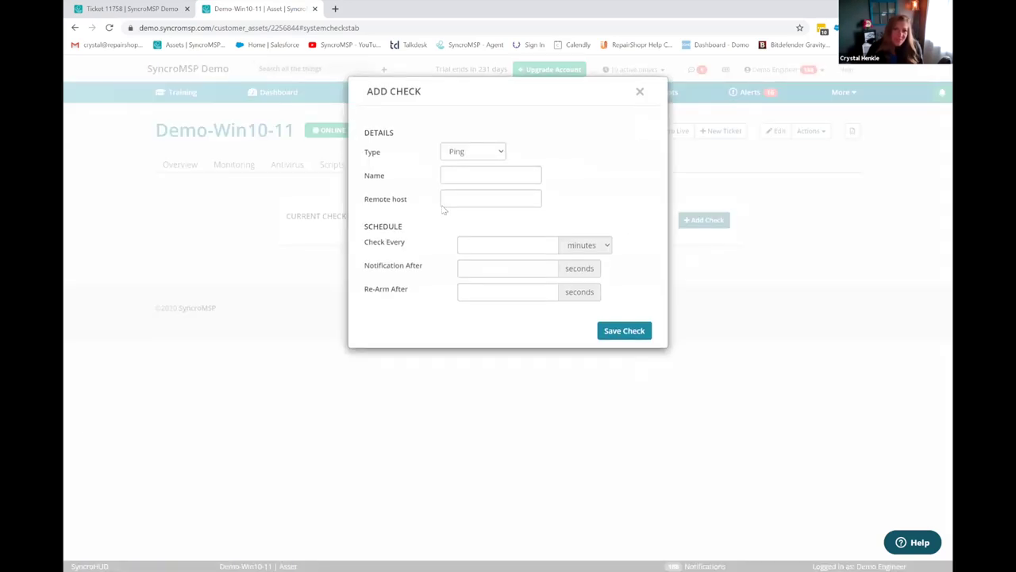
left_click(473, 156)
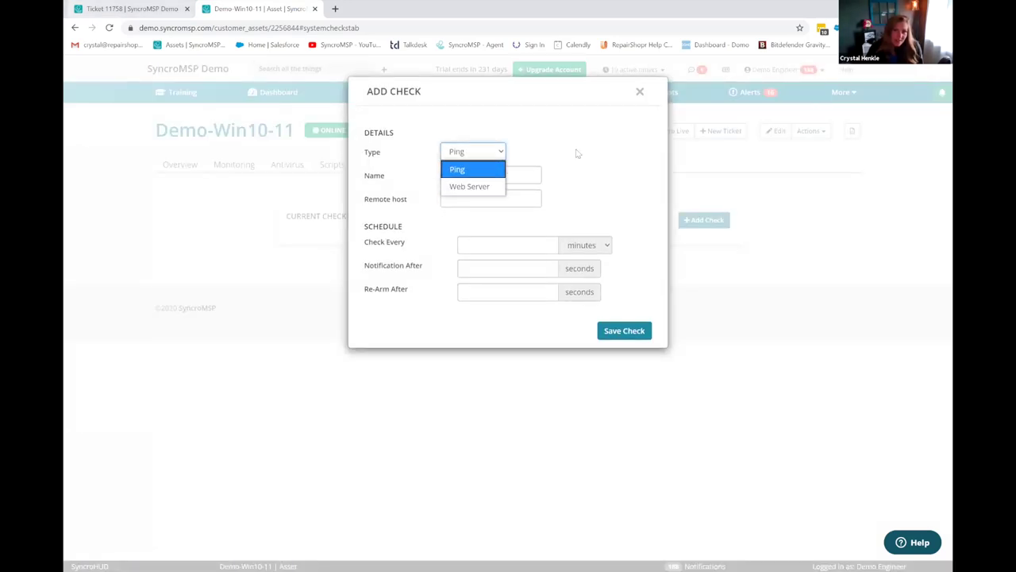
left_click(519, 175)
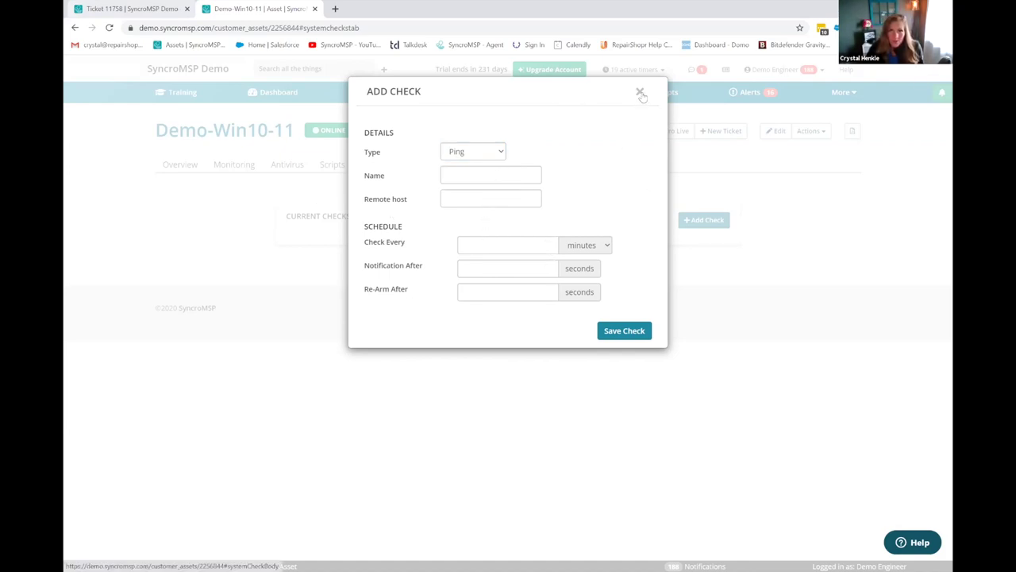
left_click(678, 523)
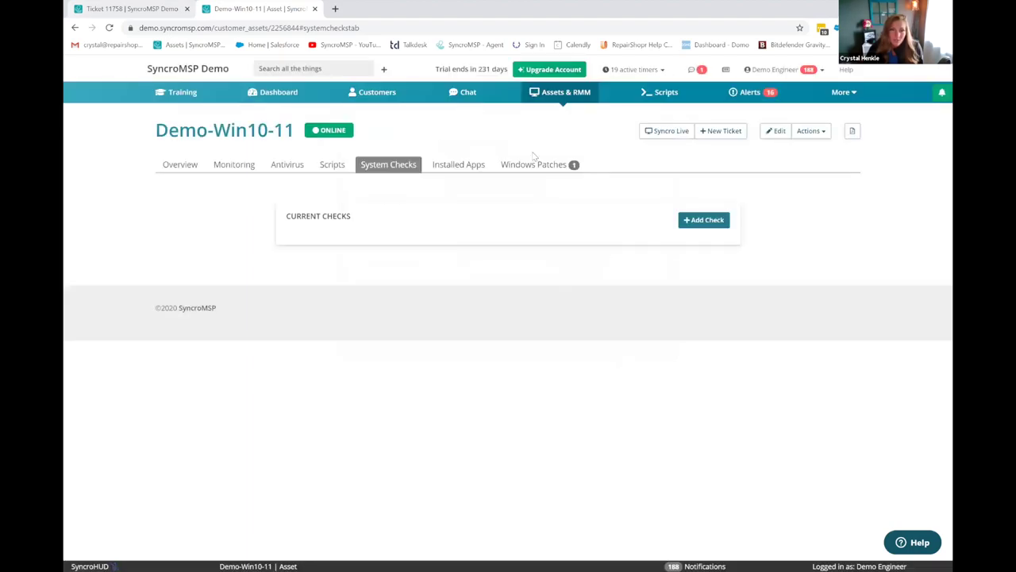
Review the asset's installed apps and its missing and recently installed Windows patches
left_click(469, 168)
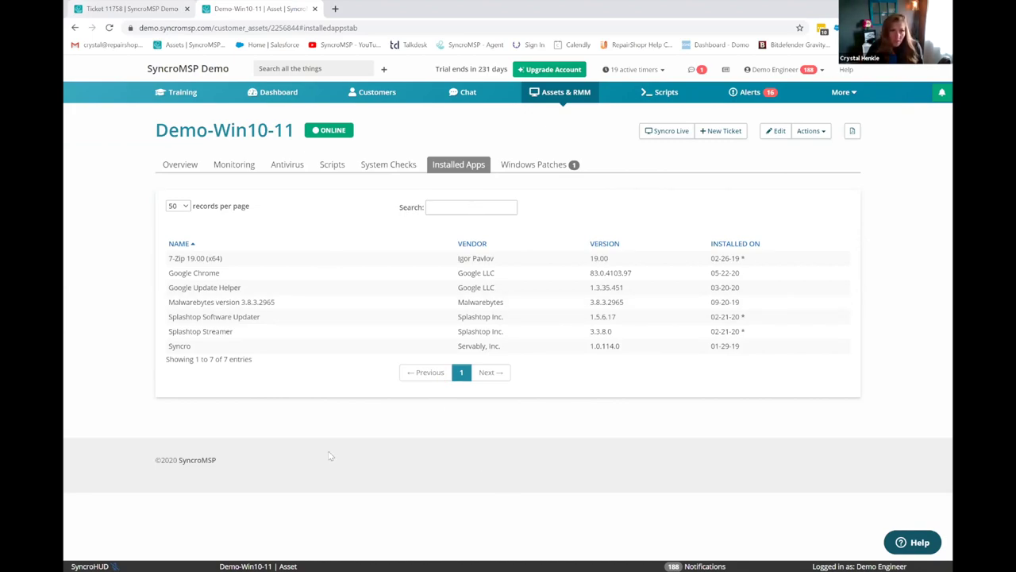
left_click(546, 165)
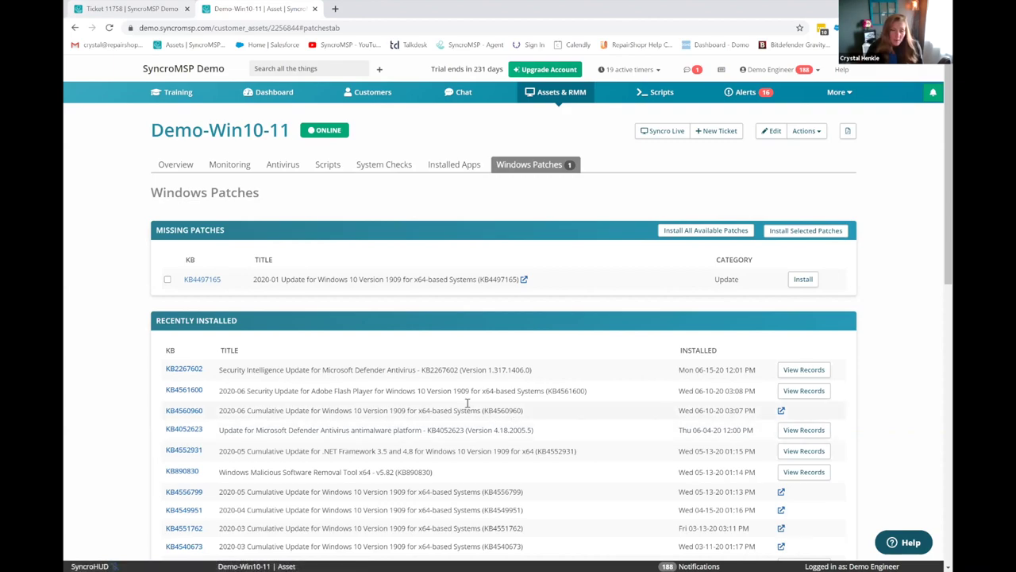
scroll(465, 405, "down", 1)
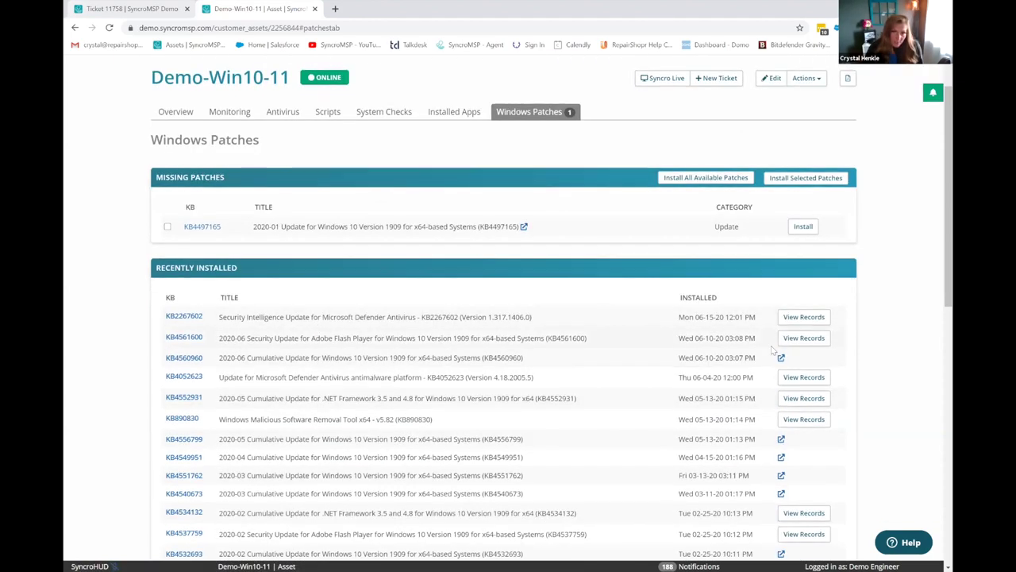
scroll(766, 346, "up", 1)
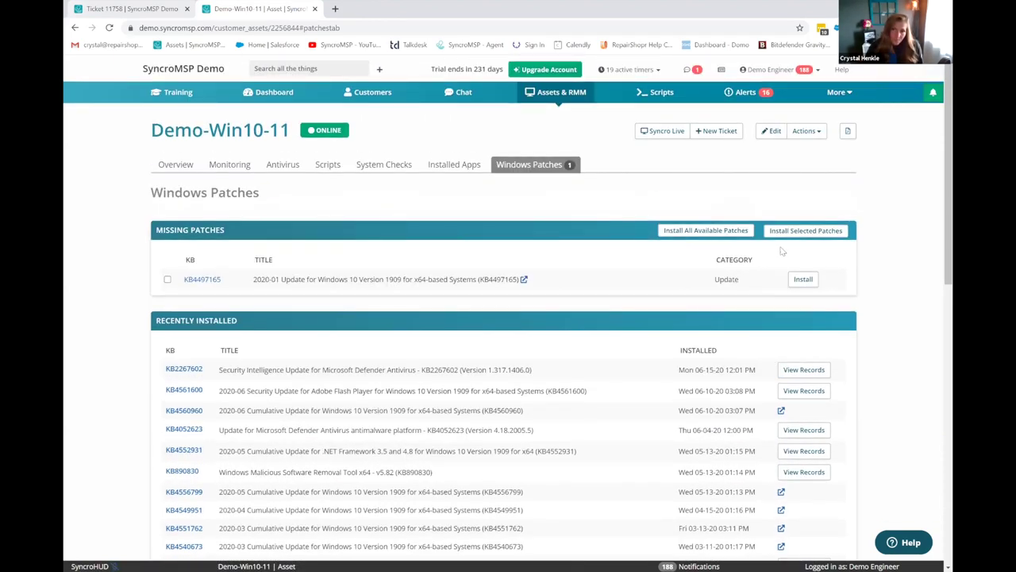
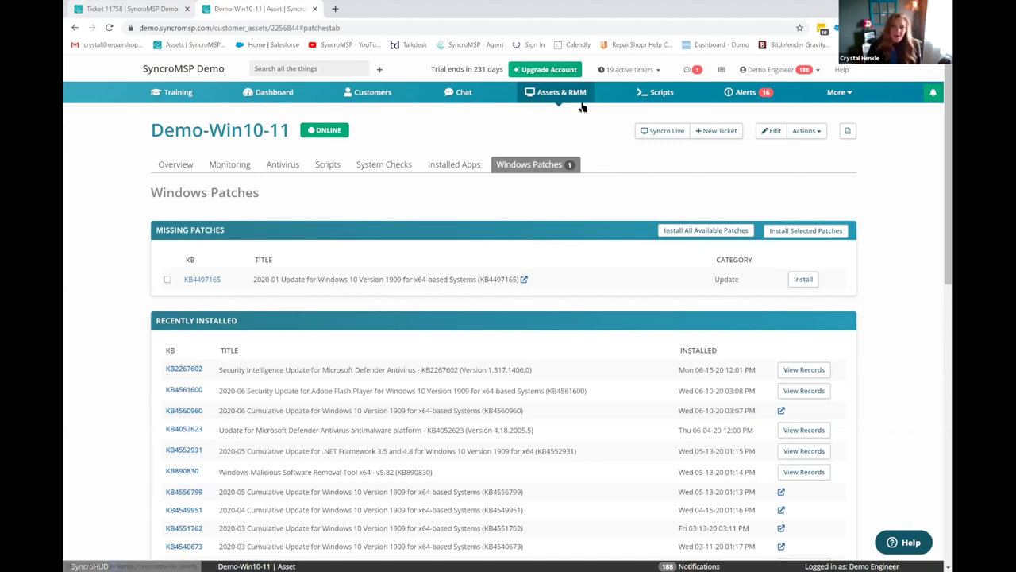
Go to the asset RMM policies and open the Base Package policy for editing
left_click(838, 93)
left_click(792, 139)
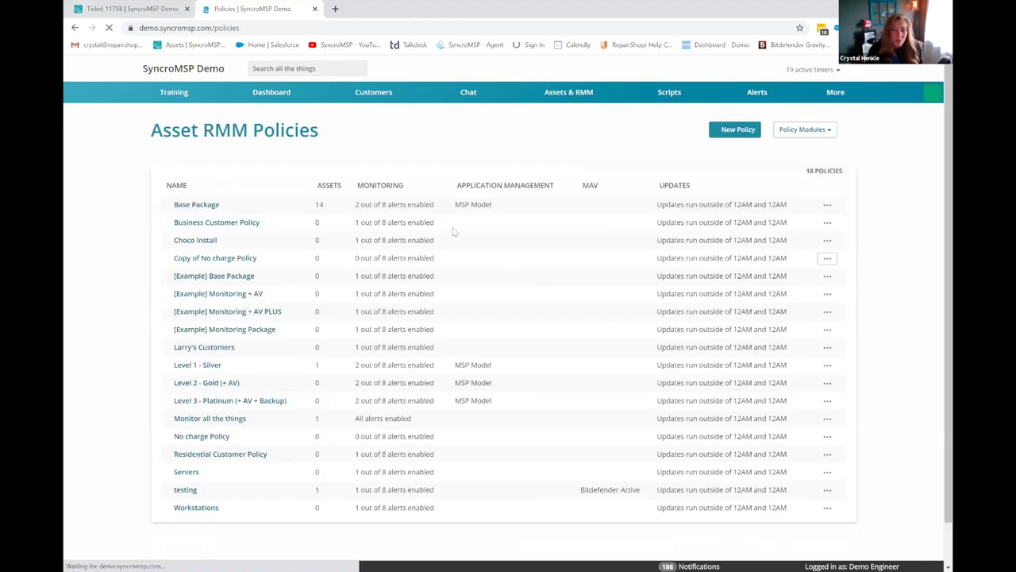
left_click(198, 205)
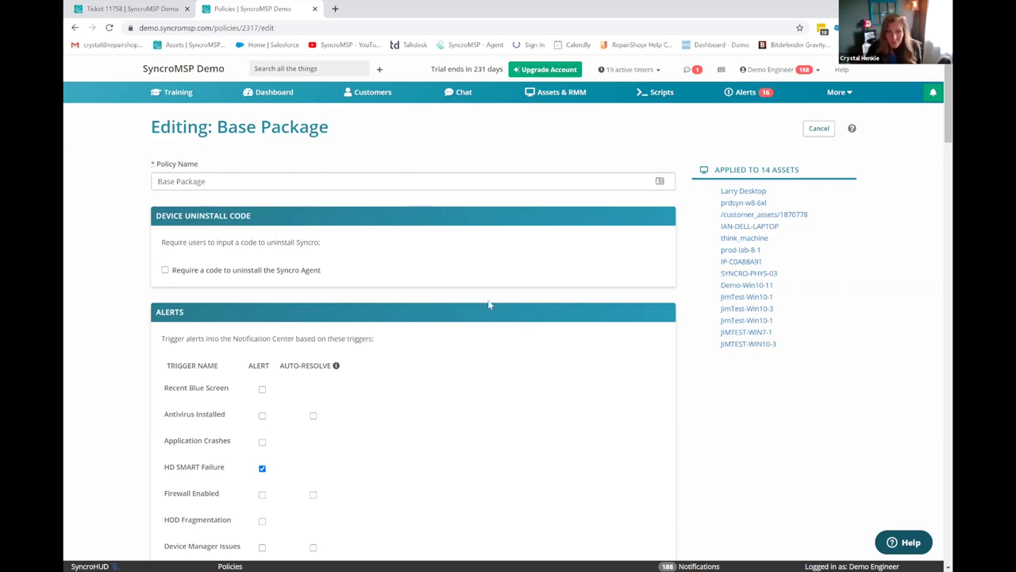
Examine the Base Package policy's alert triggers and the drive choices for the low hard drive space threshold, keeping C:\ selected
scroll(598, 369, "down", 2)
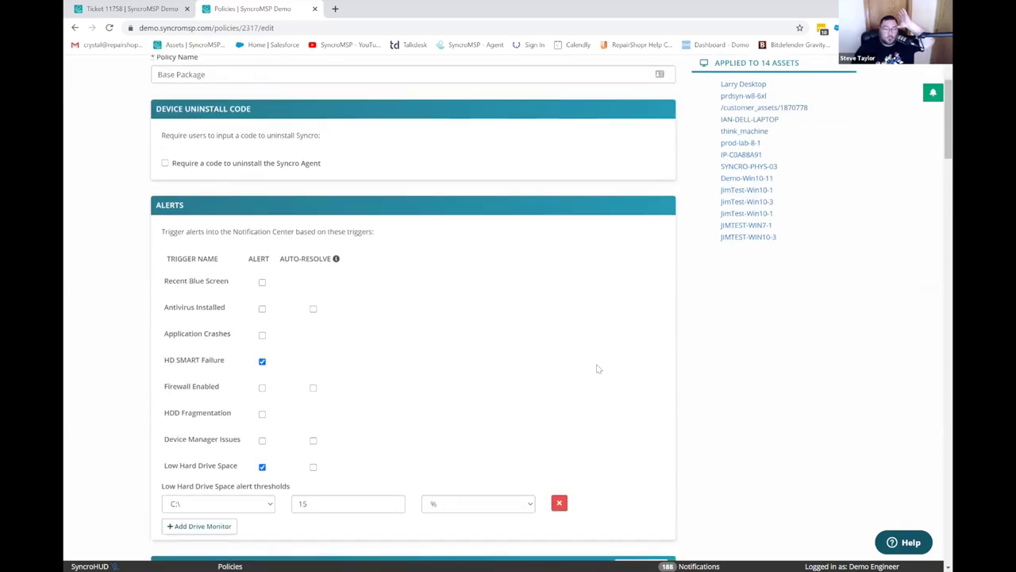
scroll(591, 324, "down", 1)
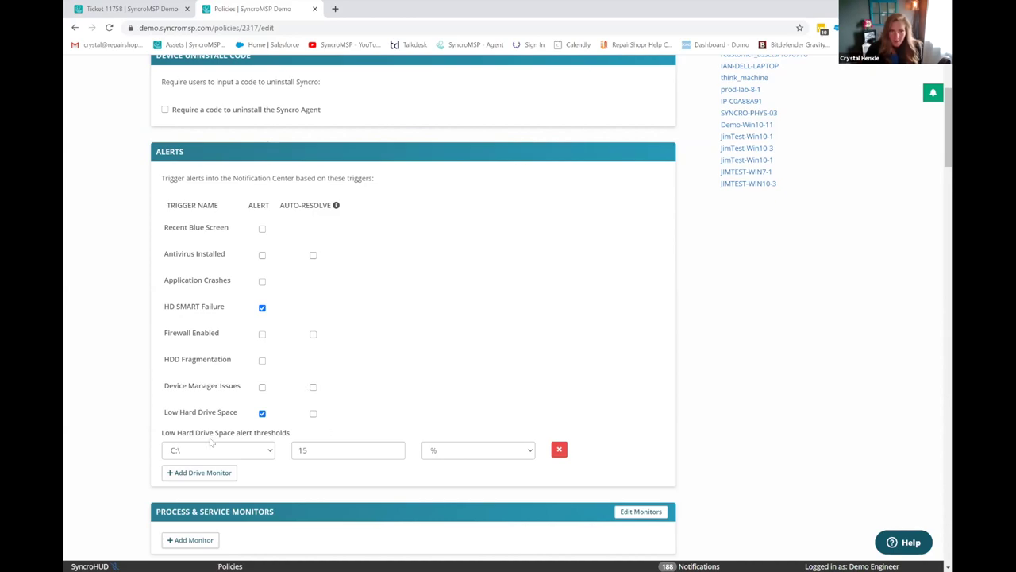
scroll(450, 320, "down", 1)
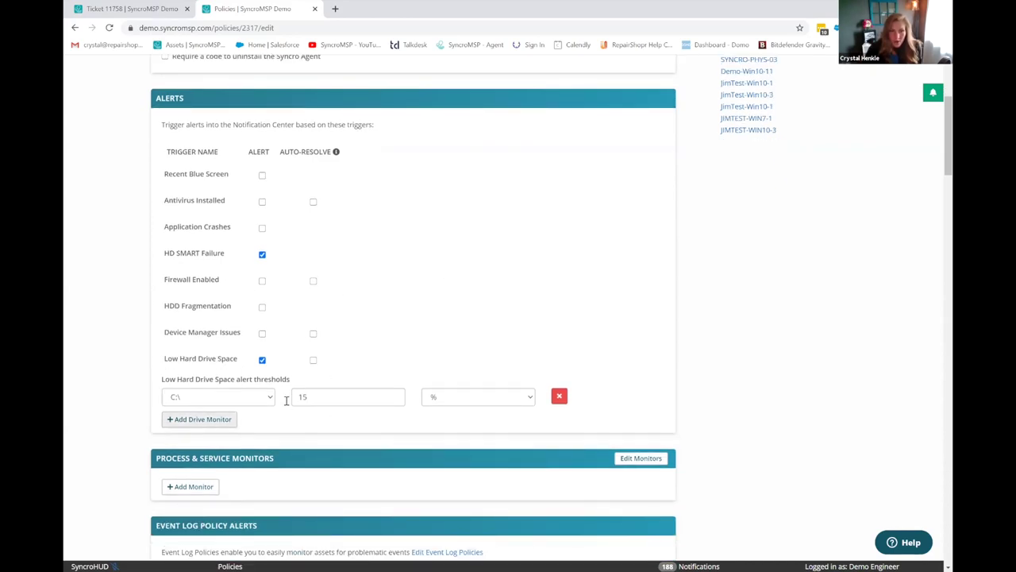
scroll(251, 424, "down", 1)
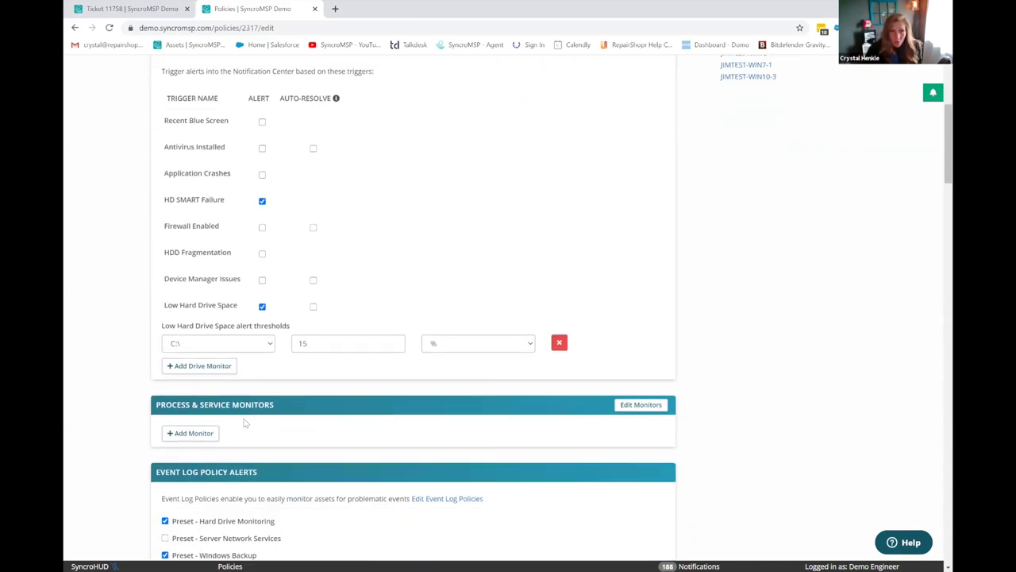
left_click(226, 346)
scroll(213, 175, "down", 3)
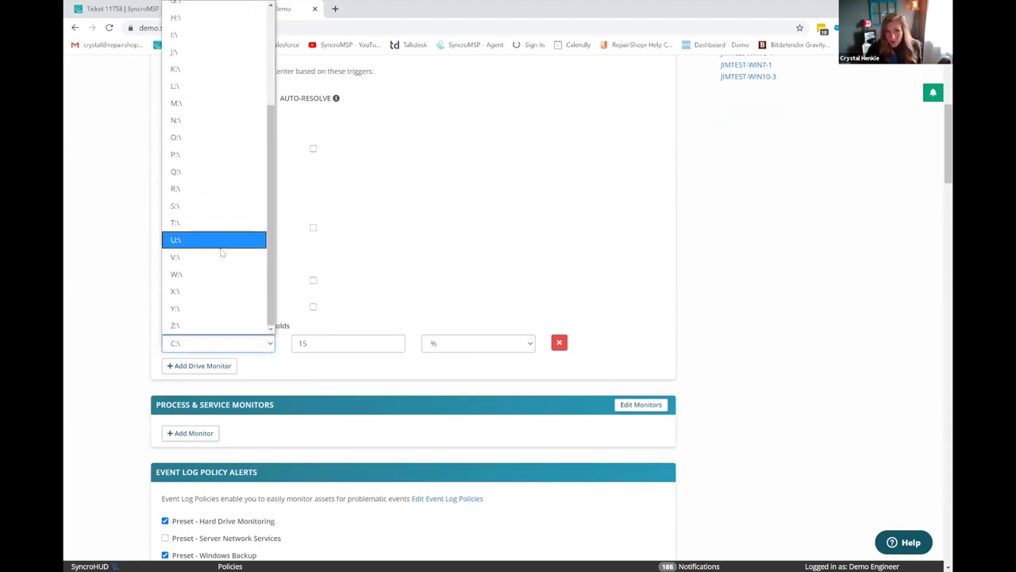
scroll(225, 286, "up", 3)
scroll(188, 288, "down", 1)
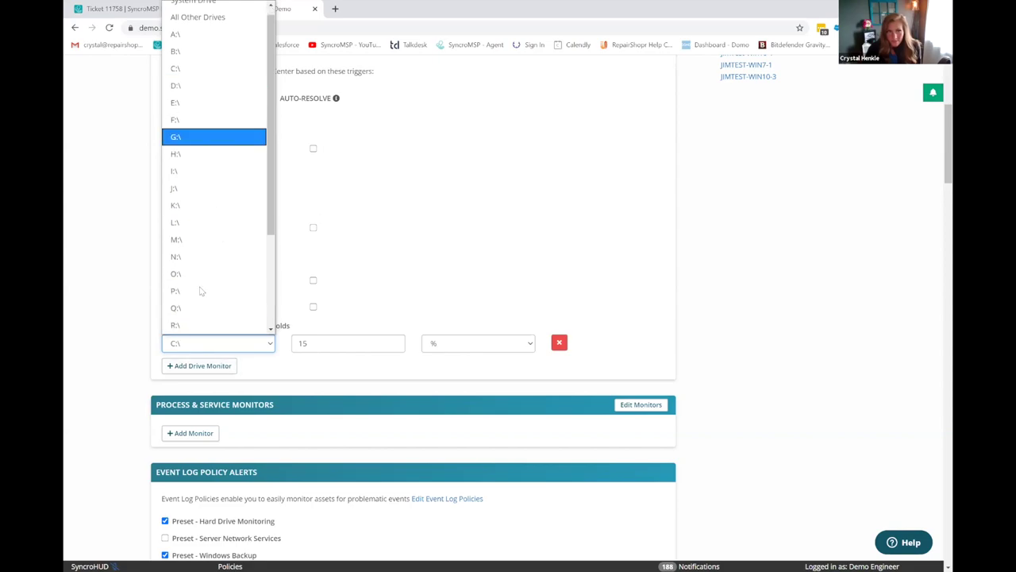
left_click(94, 275)
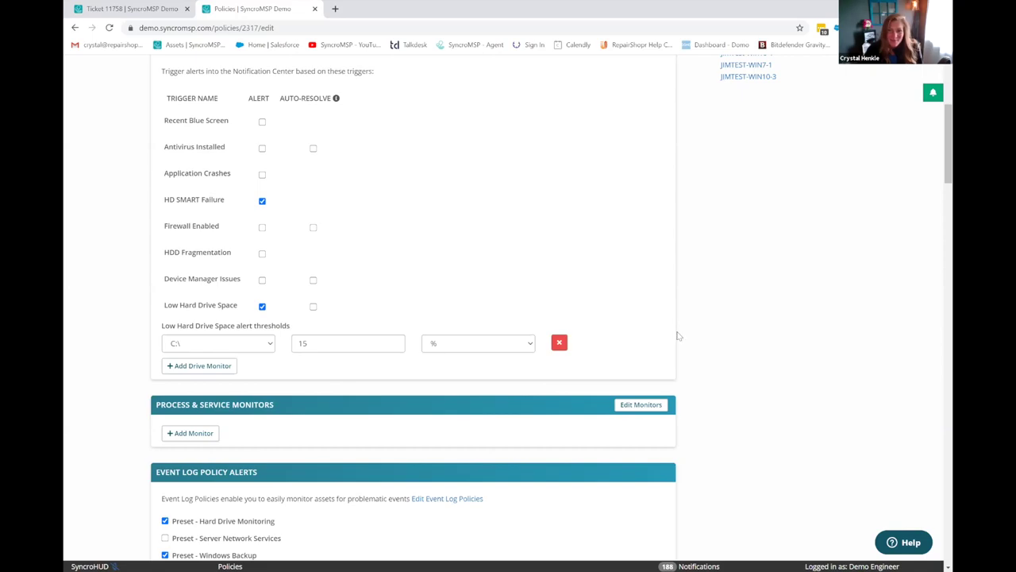
Open the editor for the policy's process and service monitors in a new browser tab
scroll(746, 380, "down", 1)
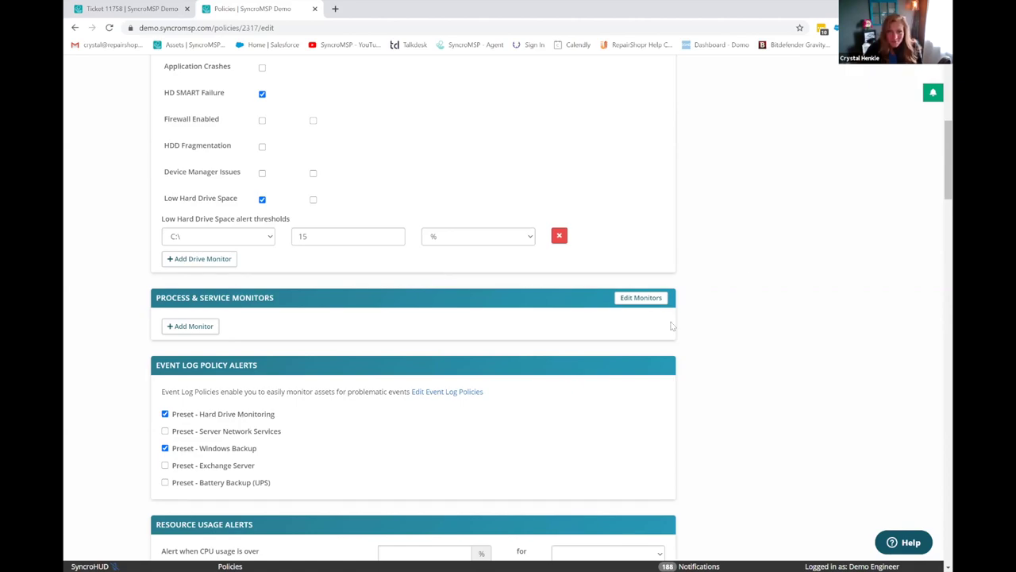
scroll(724, 316, "down", 1)
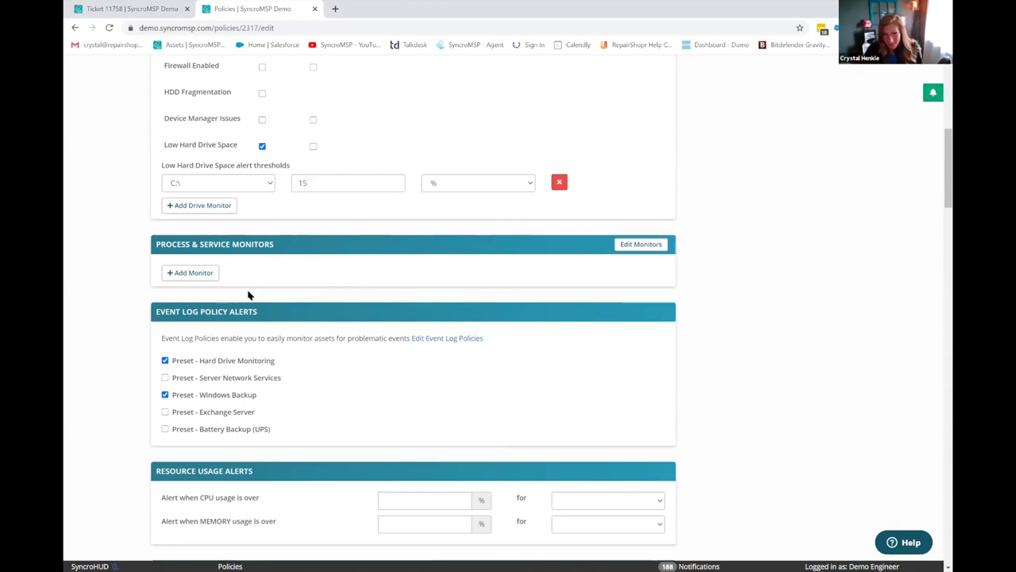
right_click(633, 248)
left_click(667, 255)
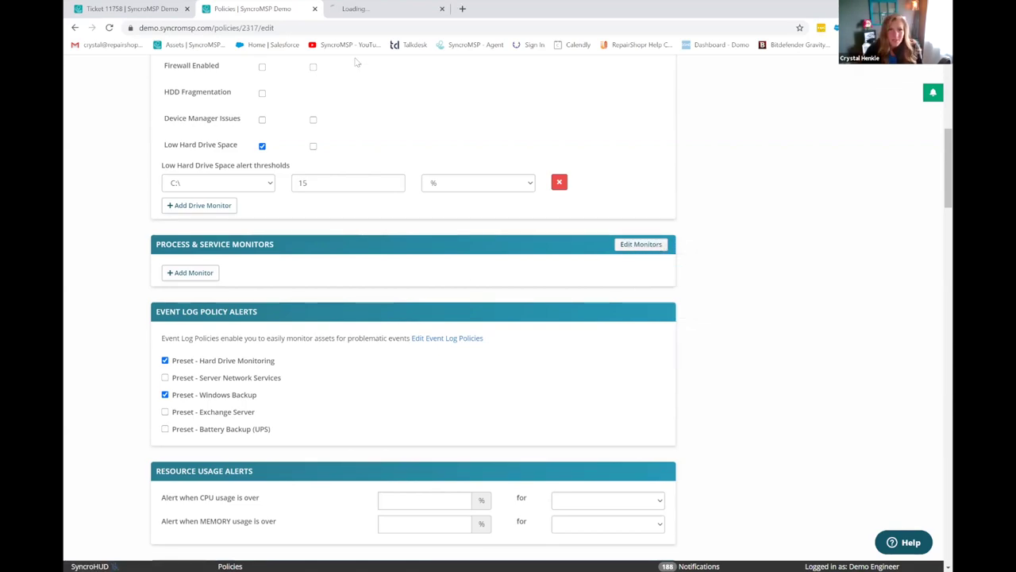
Open a new process monitor form and review its process, resource usage and response action options, keeping Create Alert and Log Activity
left_click(388, 9)
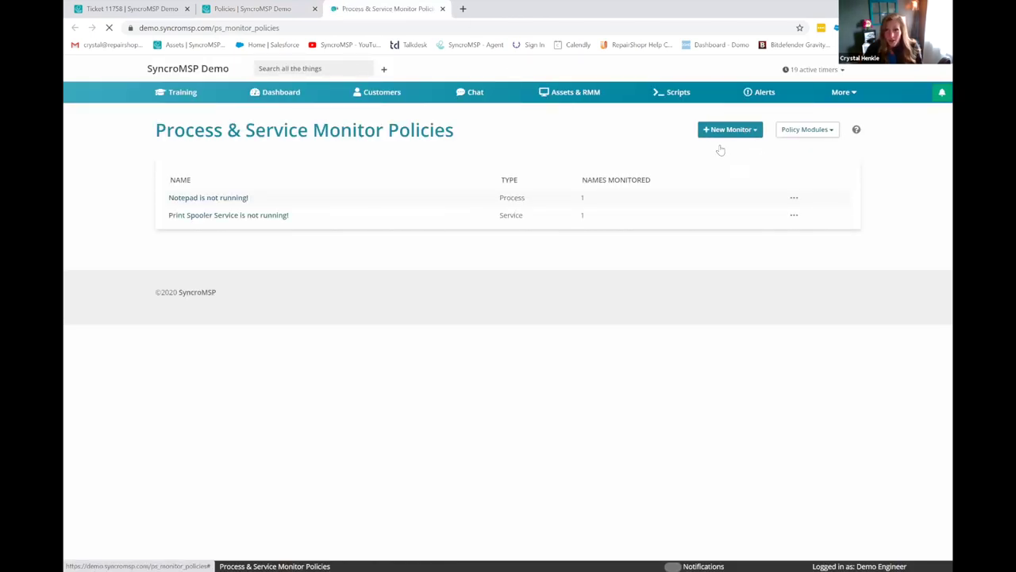
left_click(744, 131)
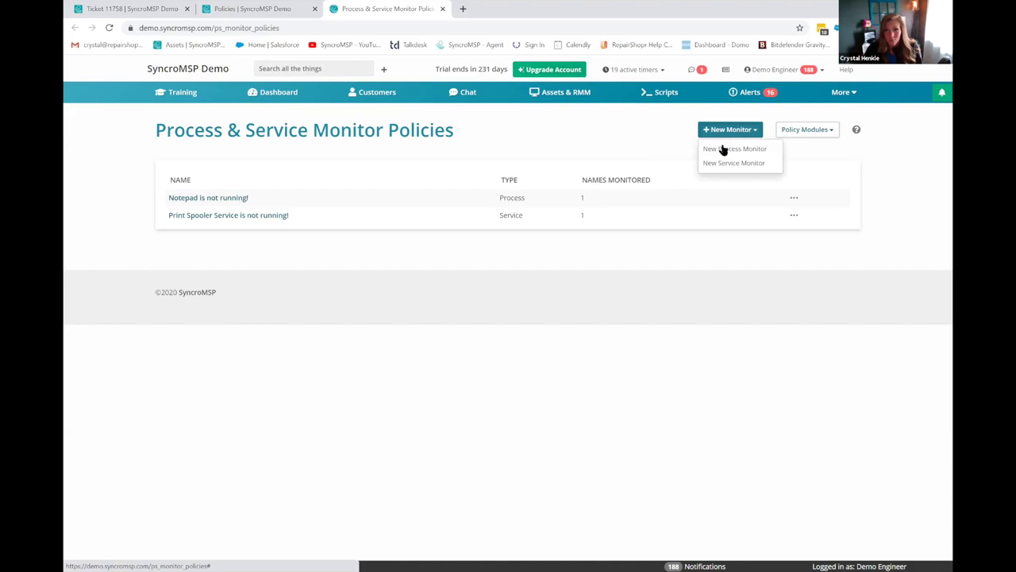
left_click(743, 149)
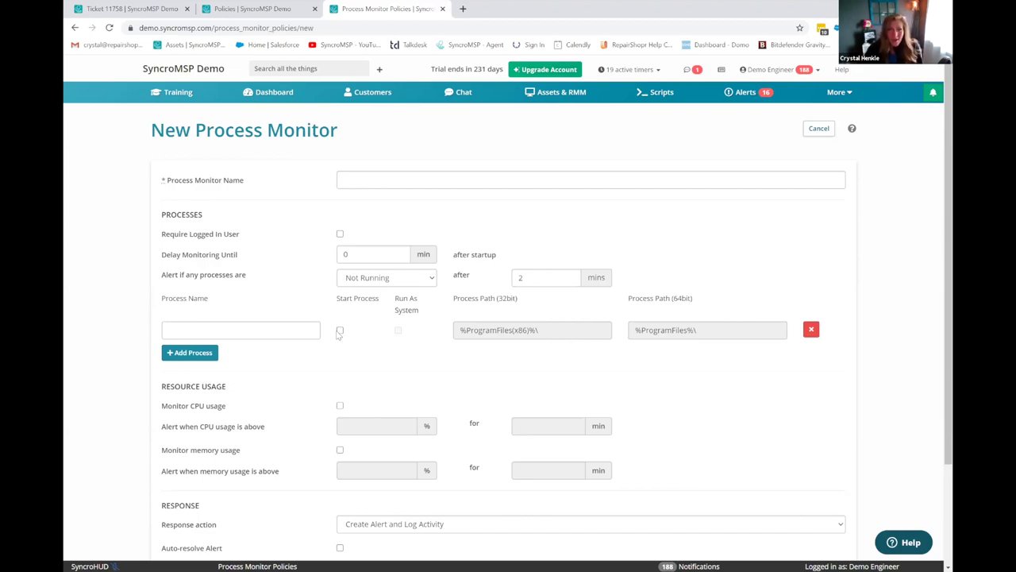
scroll(449, 345, "down", 1)
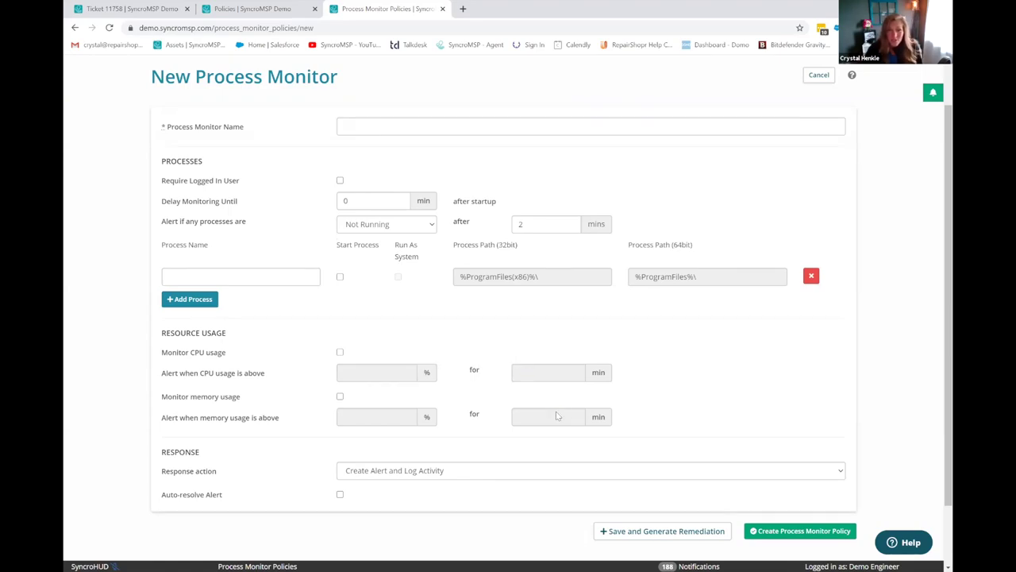
scroll(557, 360, "down", 1)
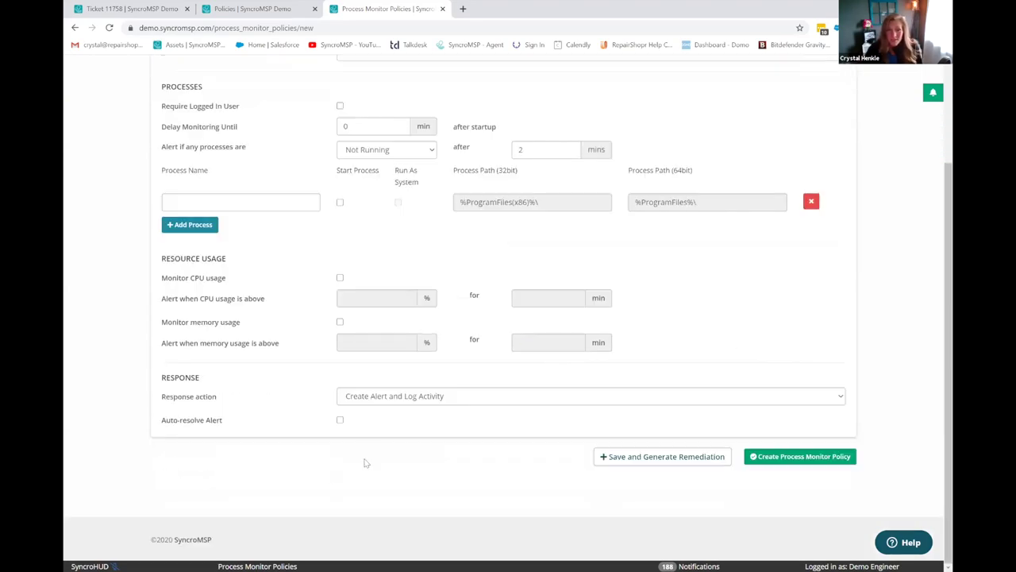
left_click(402, 399)
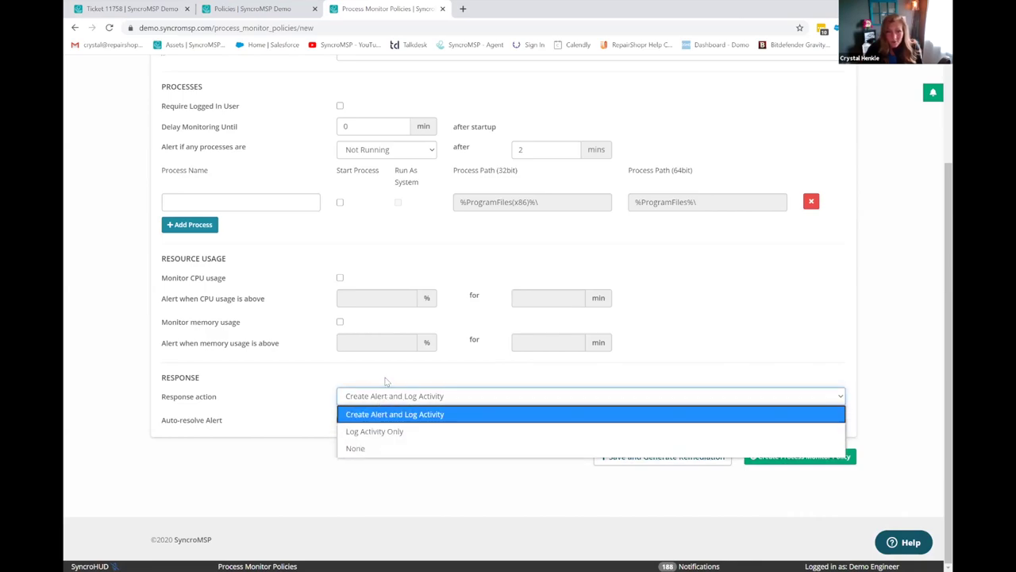
left_click(386, 383)
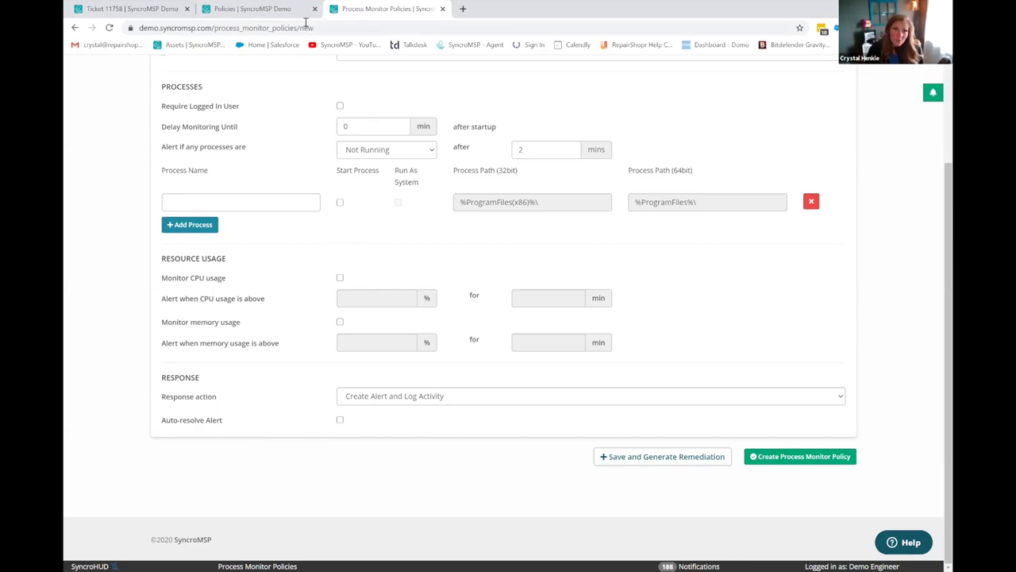
Return to the Base Package policy and add the "Print Spooler Service is not running!" monitor to its process and service monitors
left_click(278, 10)
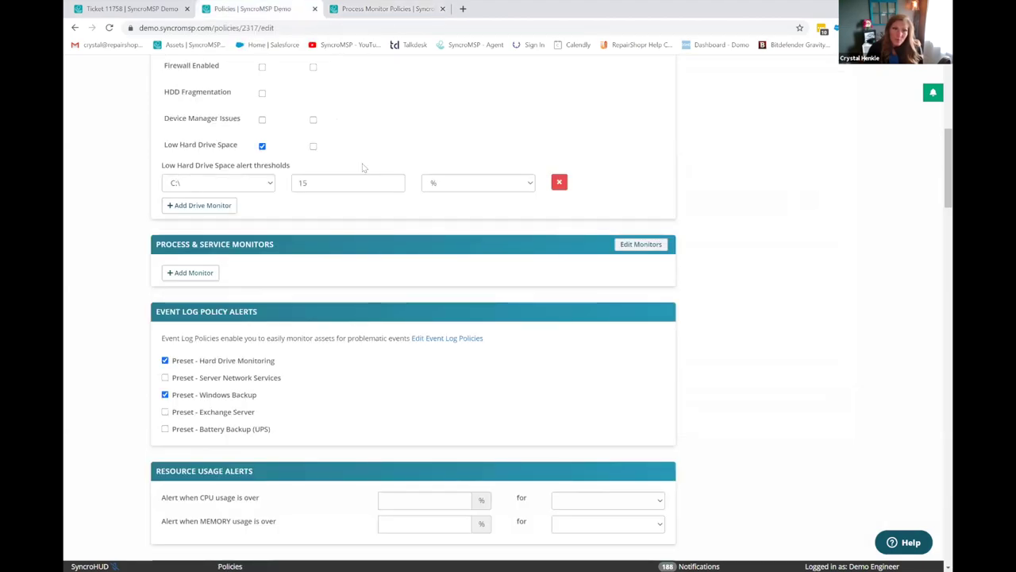
left_click(199, 272)
left_click(227, 273)
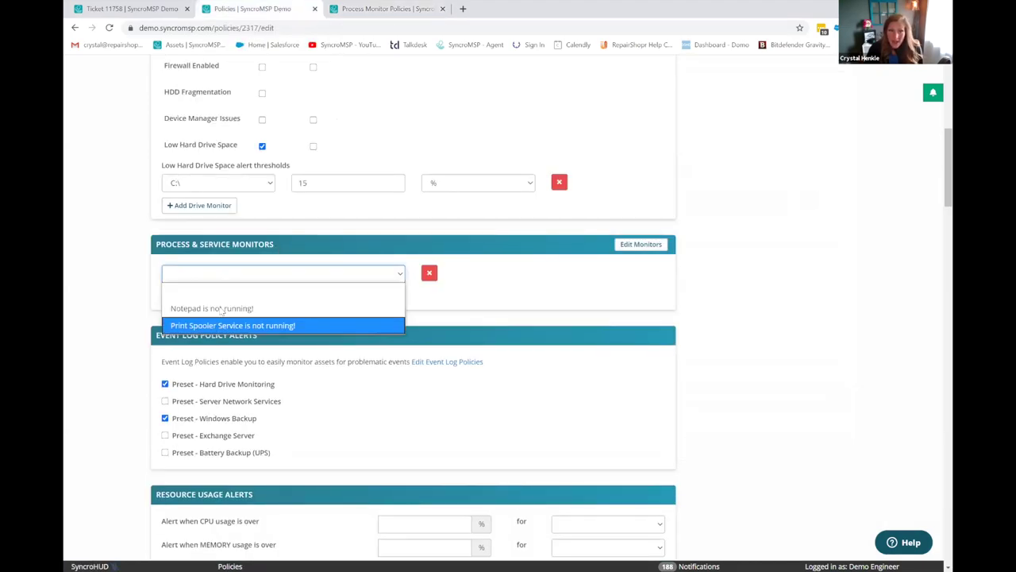
left_click(291, 326)
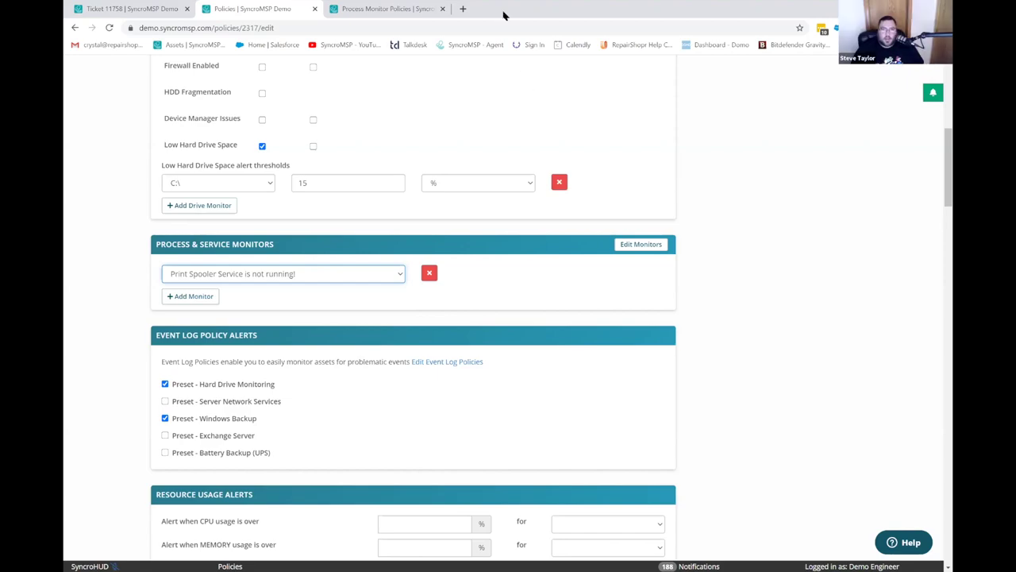
Recheck the process monitor form's remediation option, then review the policy's event log, resource usage and agent status alert settings
left_click(371, 9)
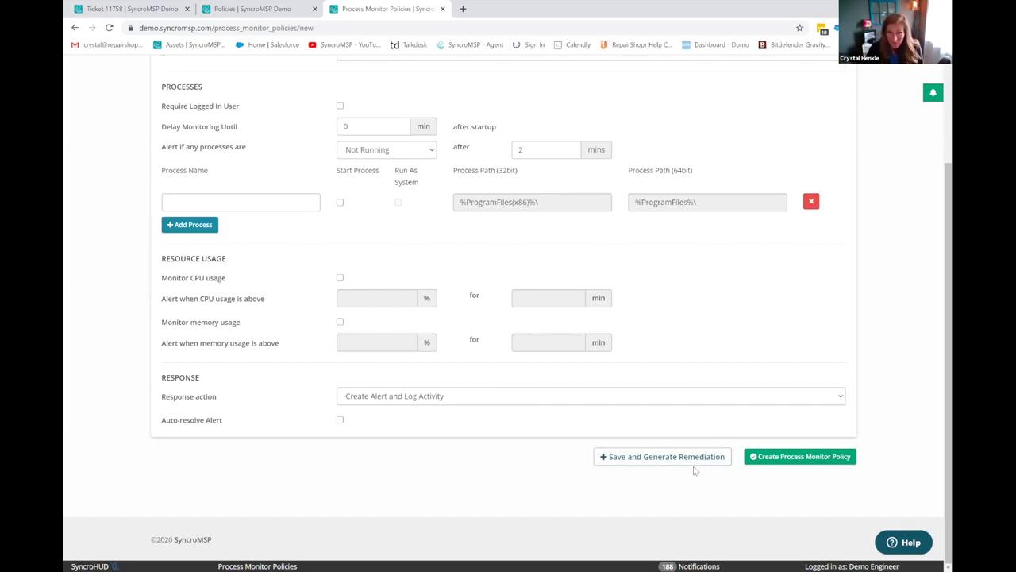
left_click(273, 8)
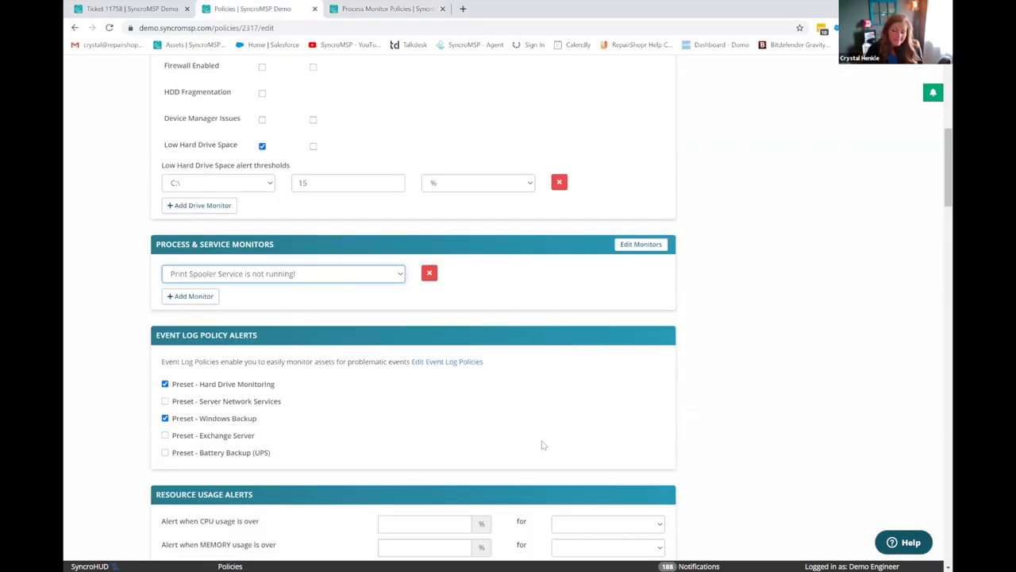
scroll(625, 369, "down", 3)
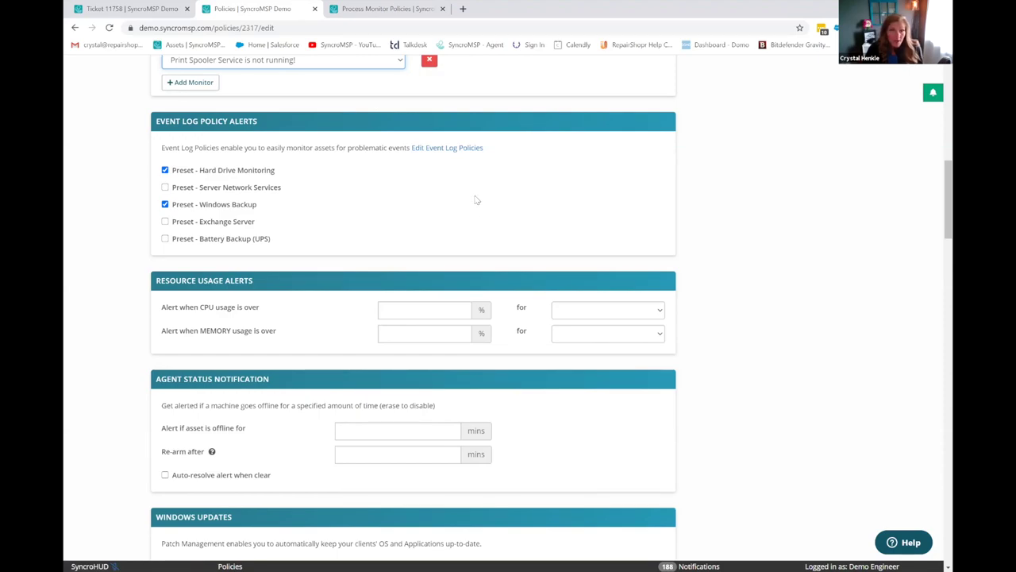
scroll(473, 197, "down", 1)
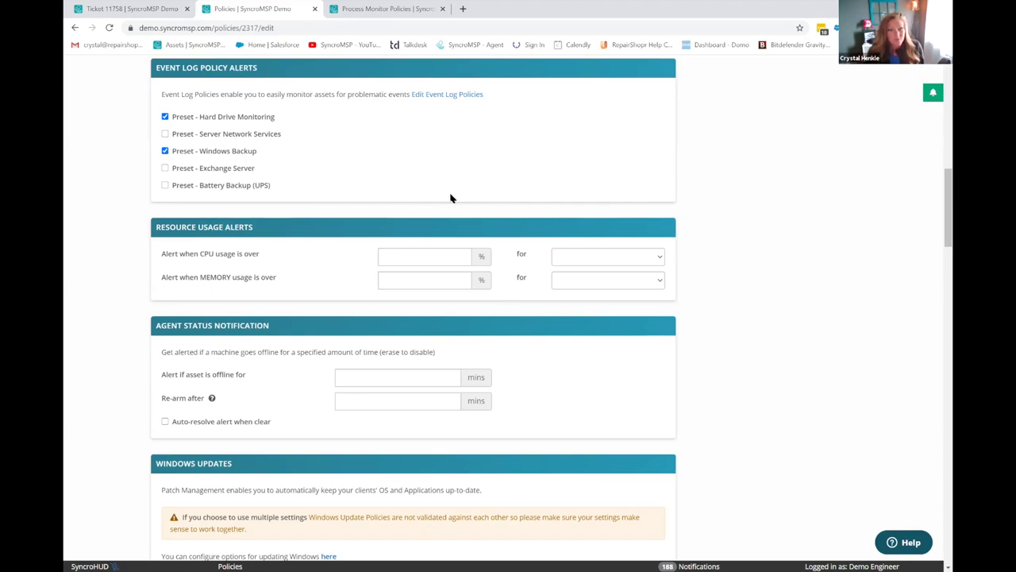
scroll(449, 195, "down", 3)
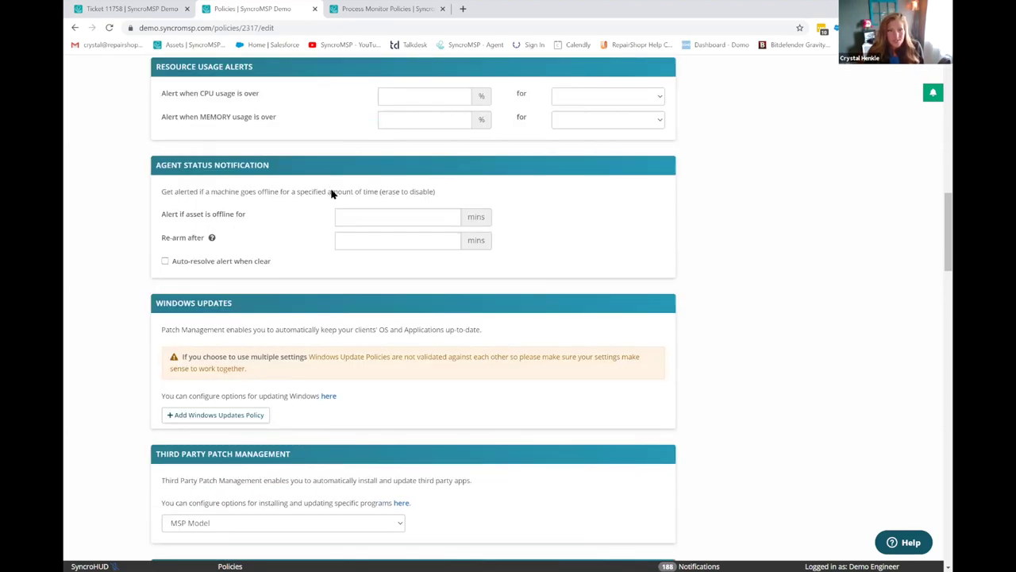
scroll(328, 194, "down", 1)
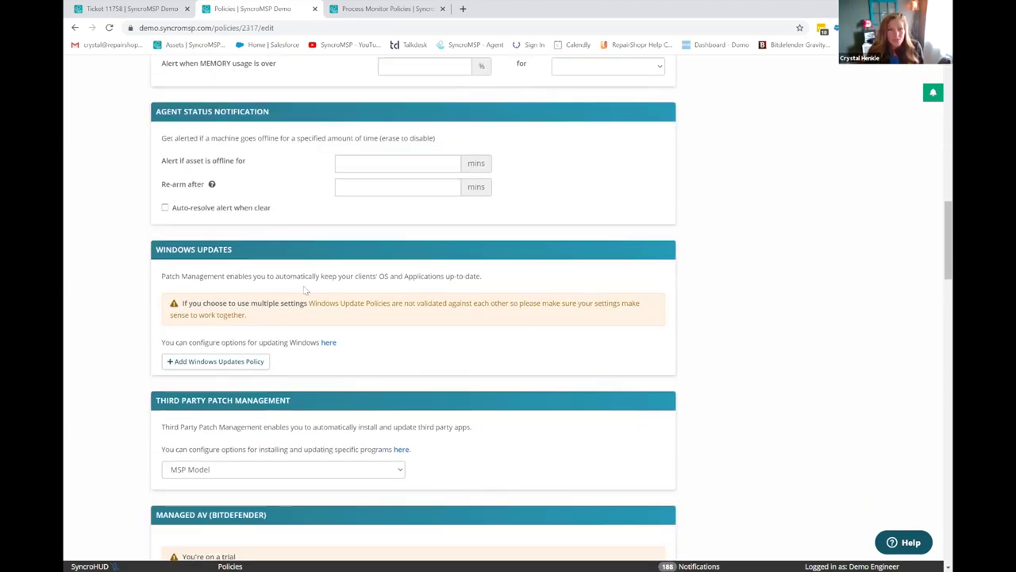
Open the Windows update configuration in a new browser tab and add four blank Windows updates policy entries to the Base Package policy
right_click(329, 344)
left_click(385, 354)
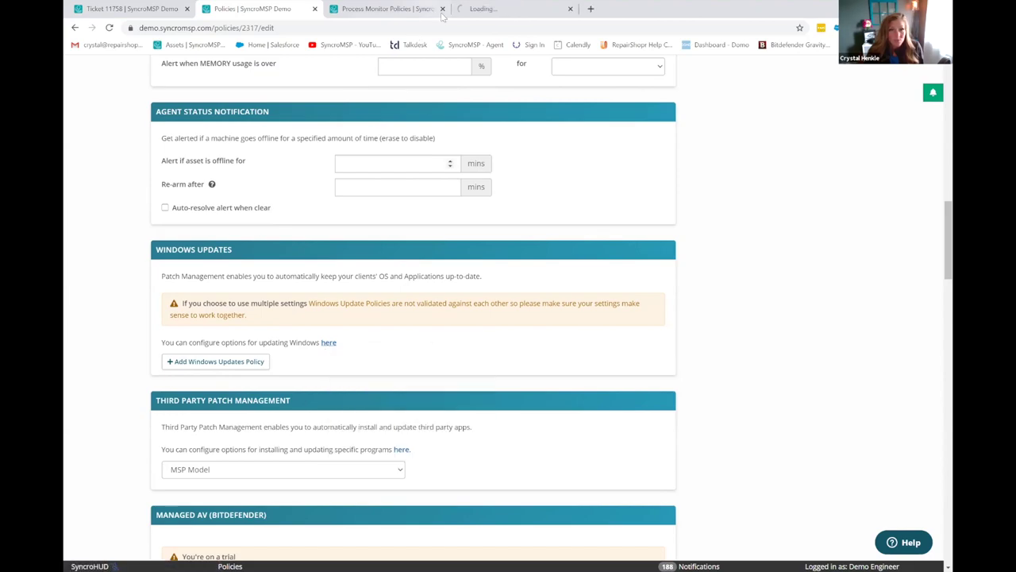
left_click(244, 364)
left_click(259, 386)
left_click(252, 408)
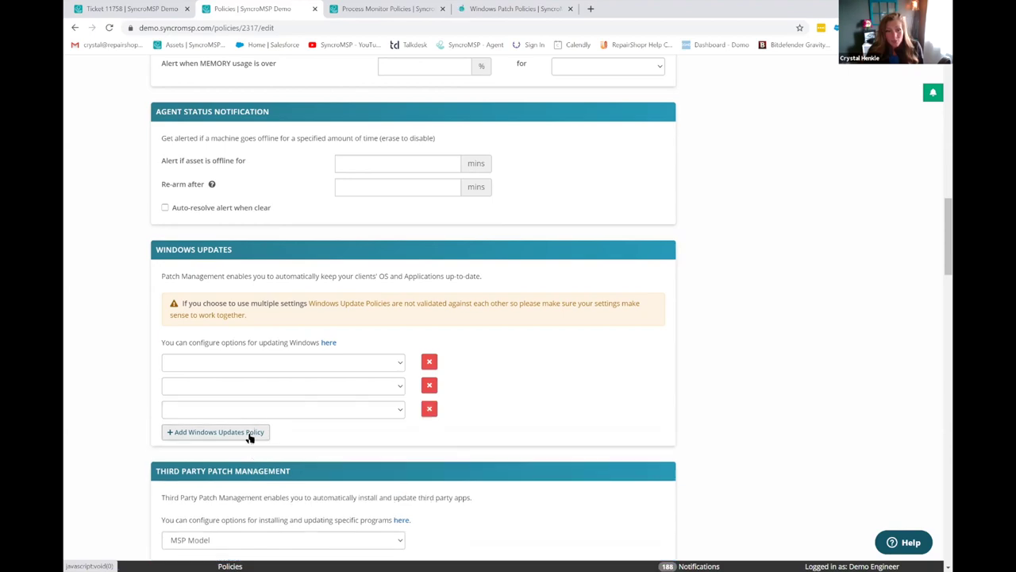
left_click(253, 431)
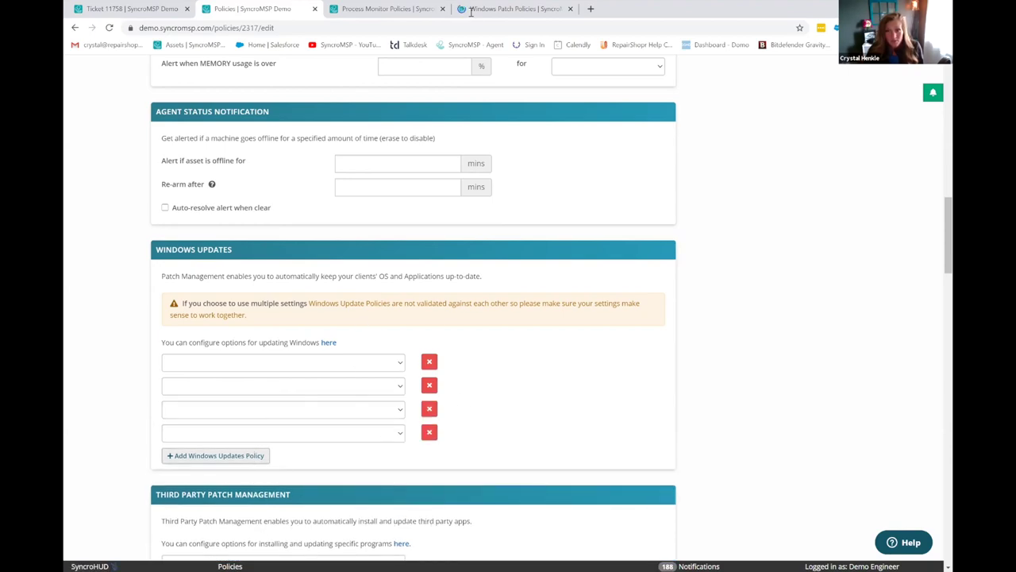
Start a new Windows update management policy with the DefinitionUpdate and FeaturePack categories selected for installation
left_click(506, 12)
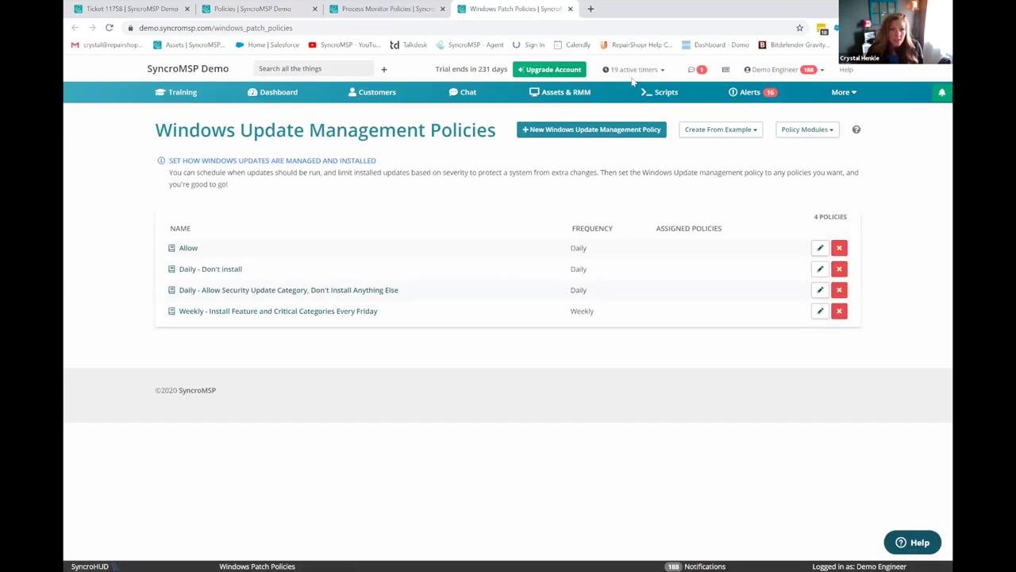
left_click(602, 134)
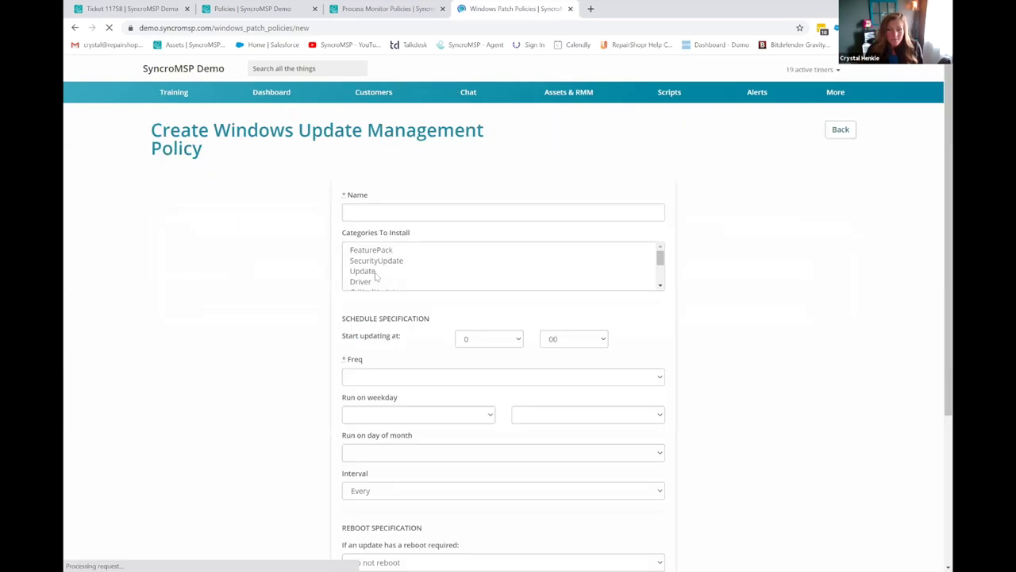
left_click(443, 237)
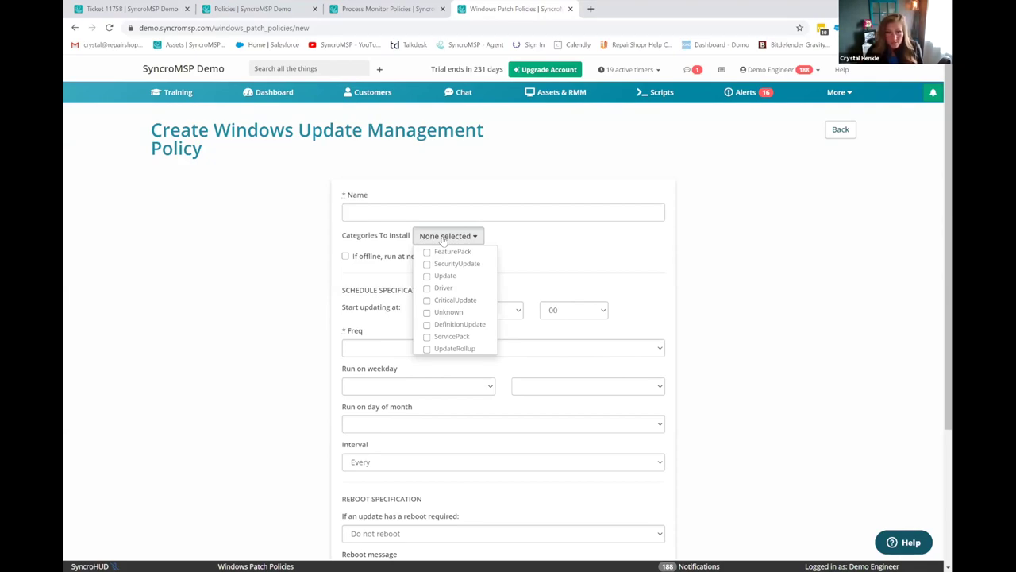
left_click(459, 325)
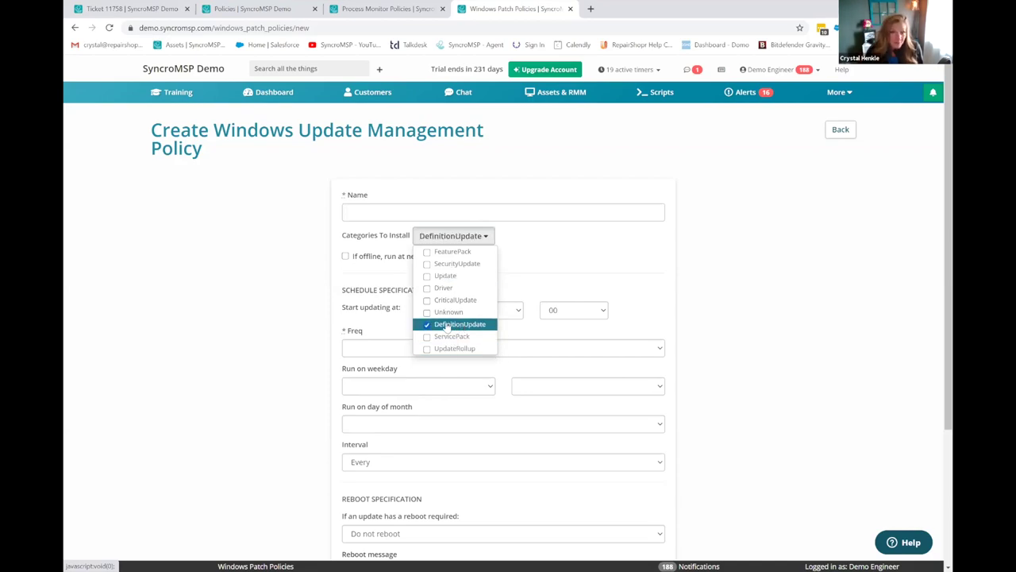
left_click(456, 252)
left_click(639, 271)
Set the Windows update schedule to a monthly frequency, running on the fourth Friday
left_click(450, 353)
left_click(391, 413)
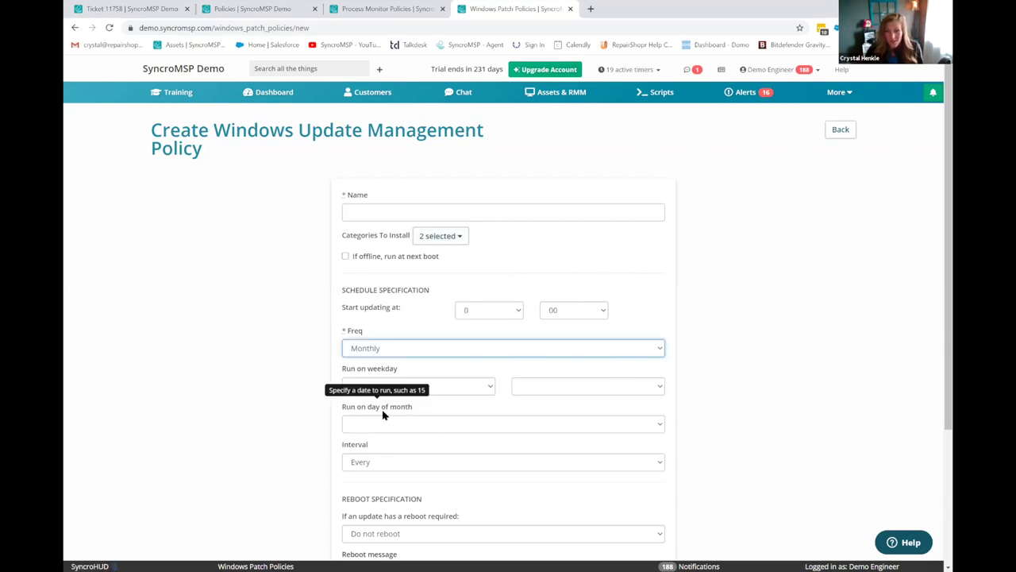
left_click(459, 386)
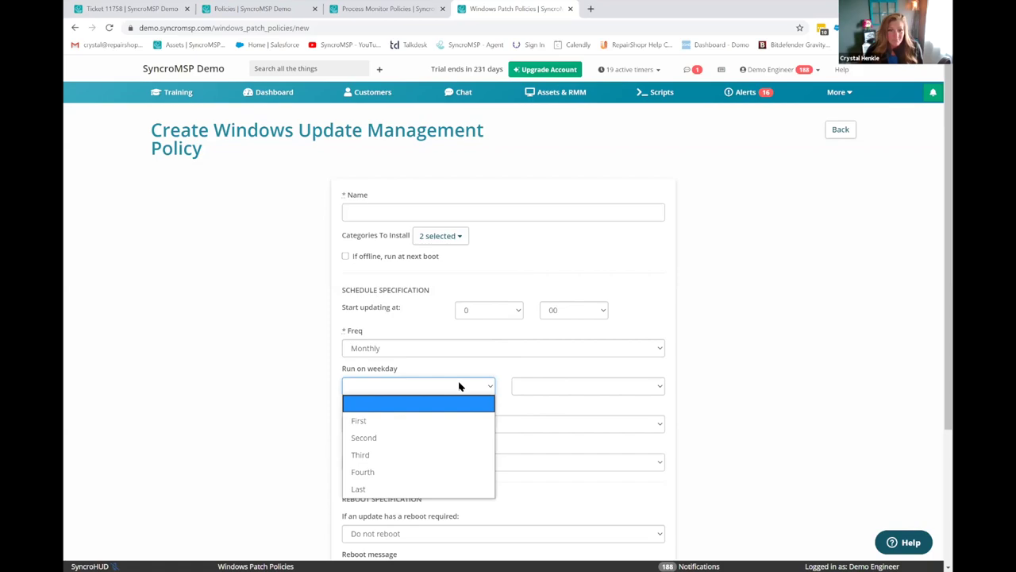
left_click(362, 472)
left_click(535, 387)
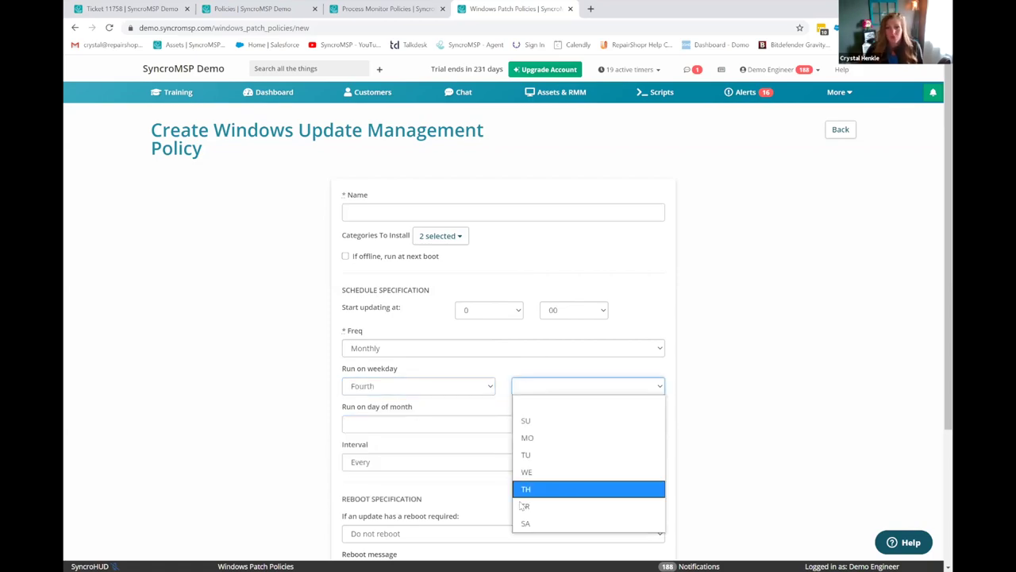
left_click(537, 506)
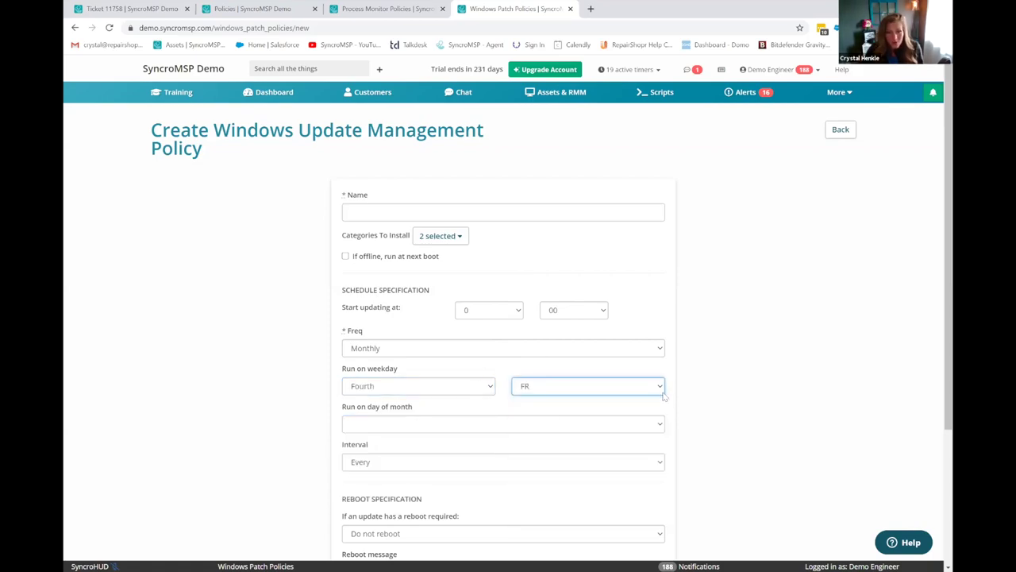
Examine the reboot options for updates that require a reboot, keeping Do not reboot
scroll(512, 376, "down", 2)
left_click(476, 373)
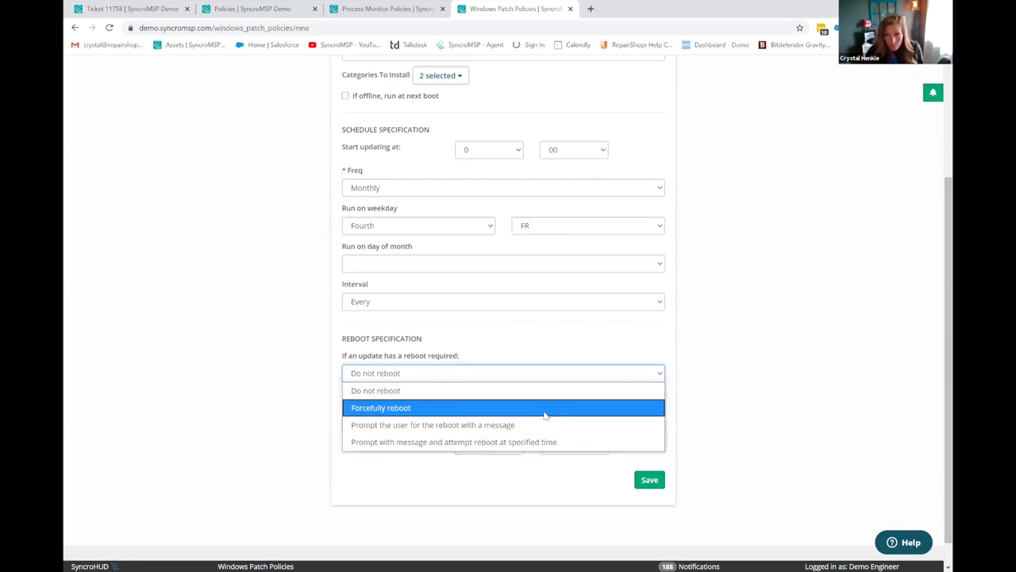
left_click(577, 343)
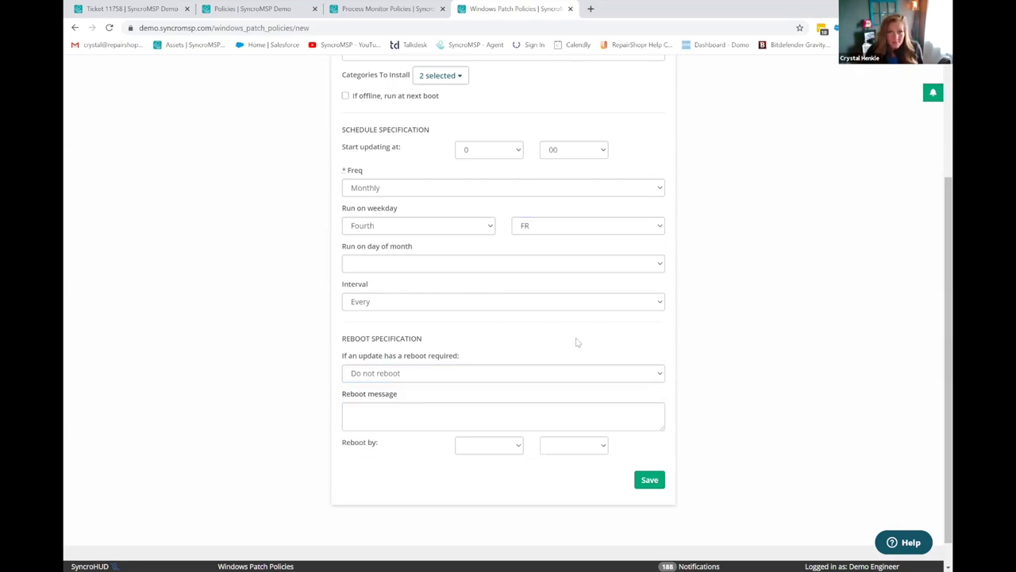
scroll(591, 177, "up", 3)
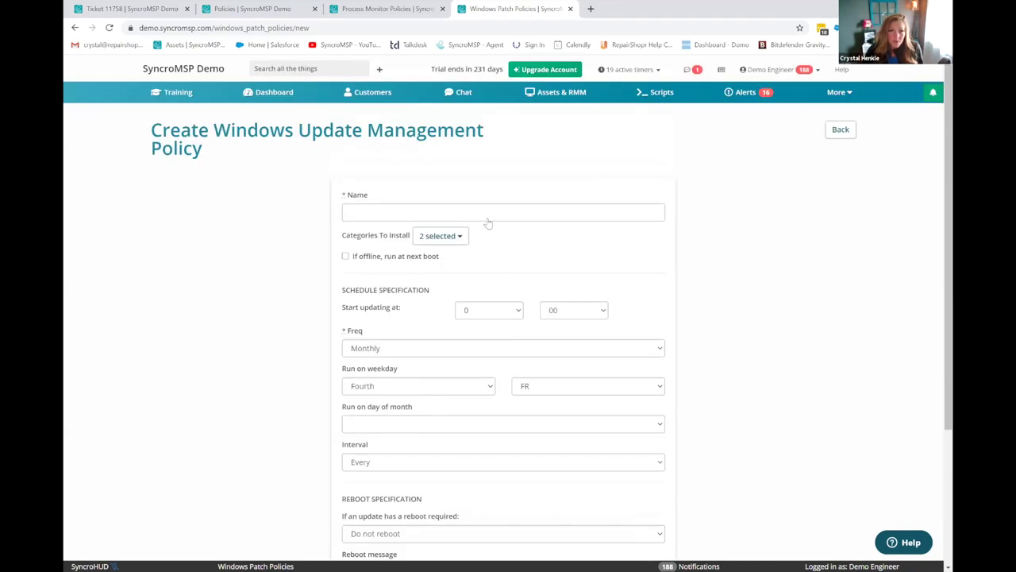
Assign the Allow policy to the Base Package's first Windows updates entry, and close the process monitor and Windows patch browser tabs
left_click(253, 9)
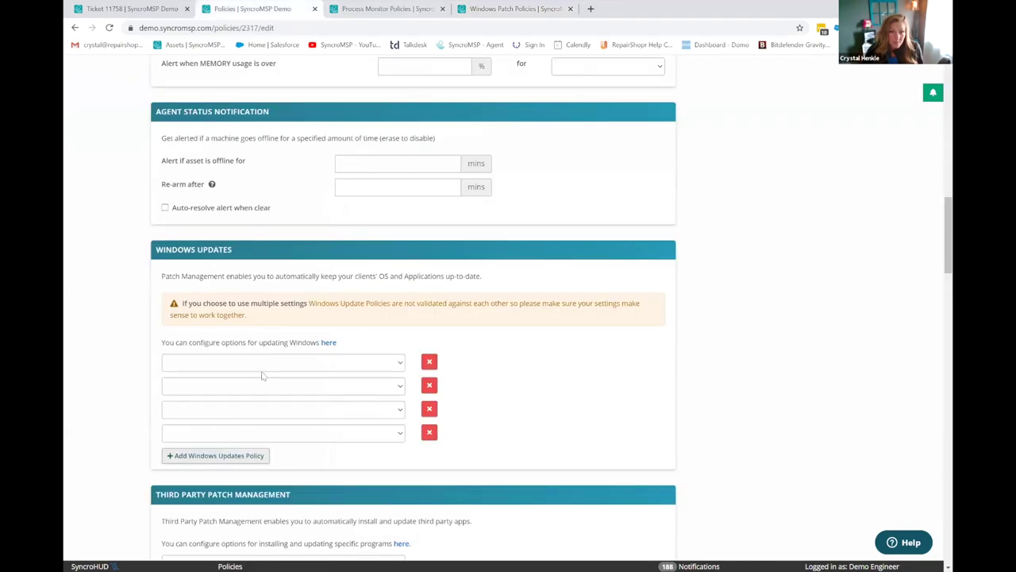
left_click(258, 395)
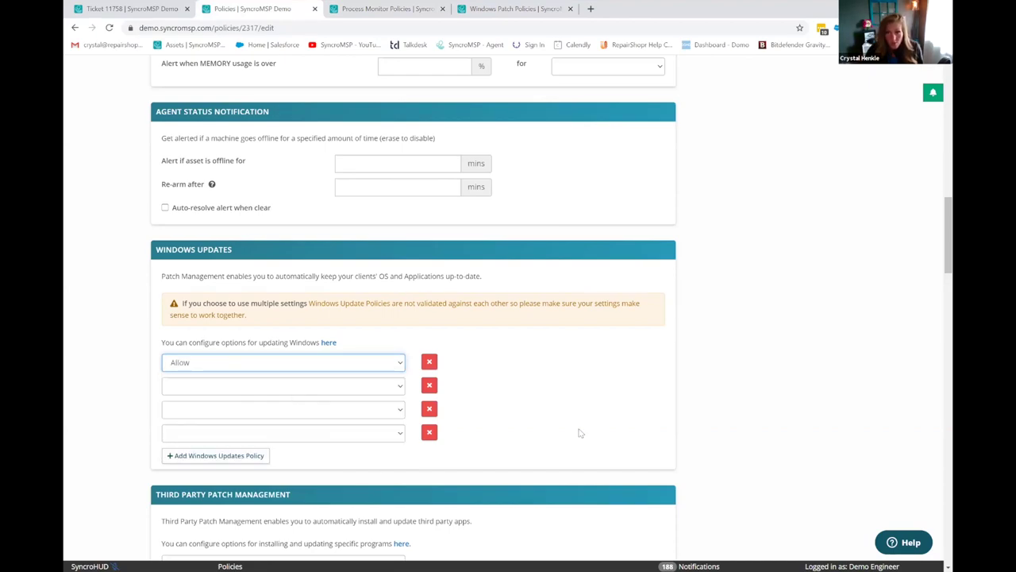
scroll(638, 352, "down", 2)
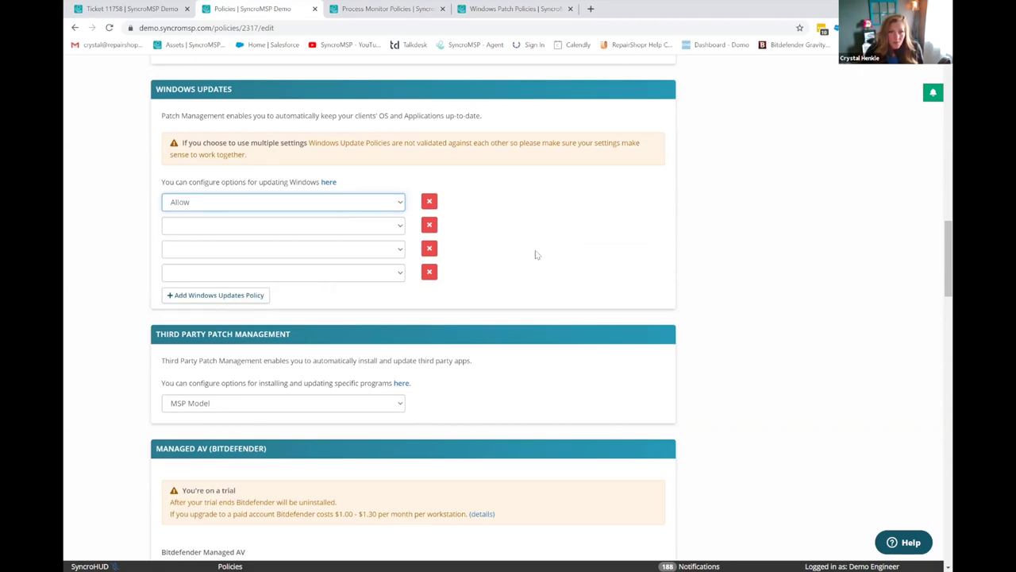
left_click(442, 9)
left_click(442, 9)
Open the configuration page for third party patch management policies in a new browser tab and switch to it
right_click(398, 384)
left_click(445, 392)
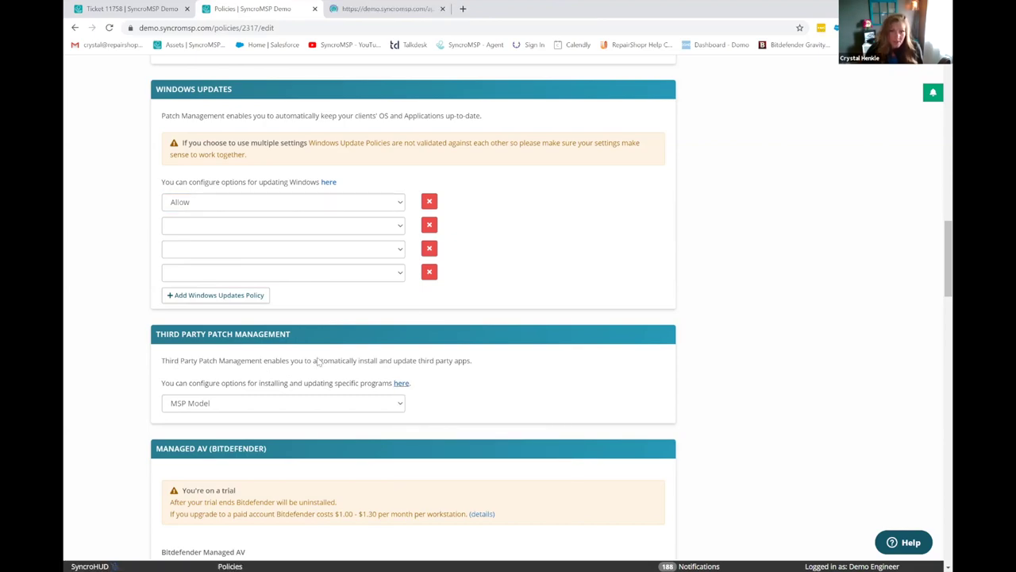
left_click(393, 10)
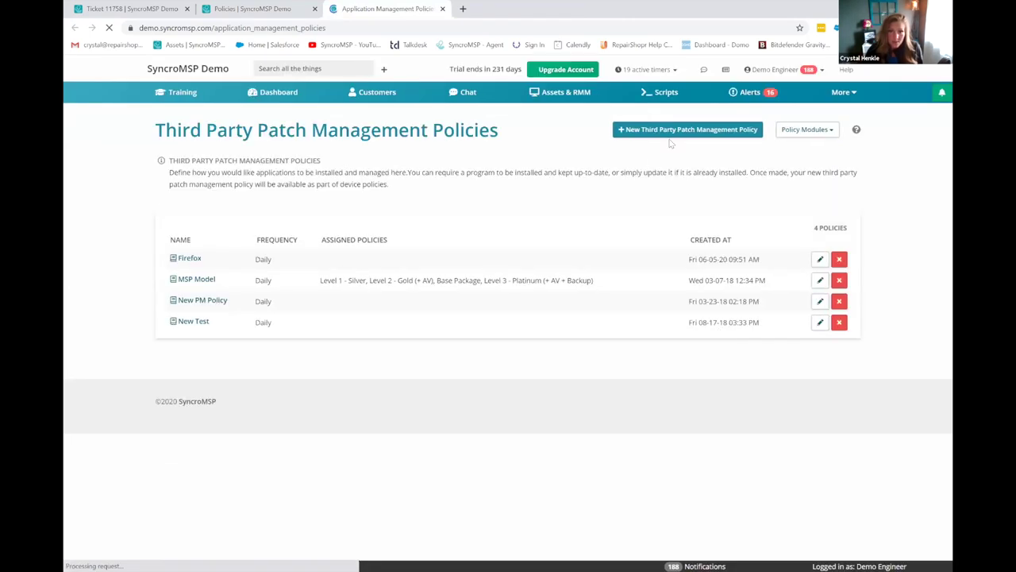
Start a new third party patch management policy and review its list of apps and install options
left_click(675, 131)
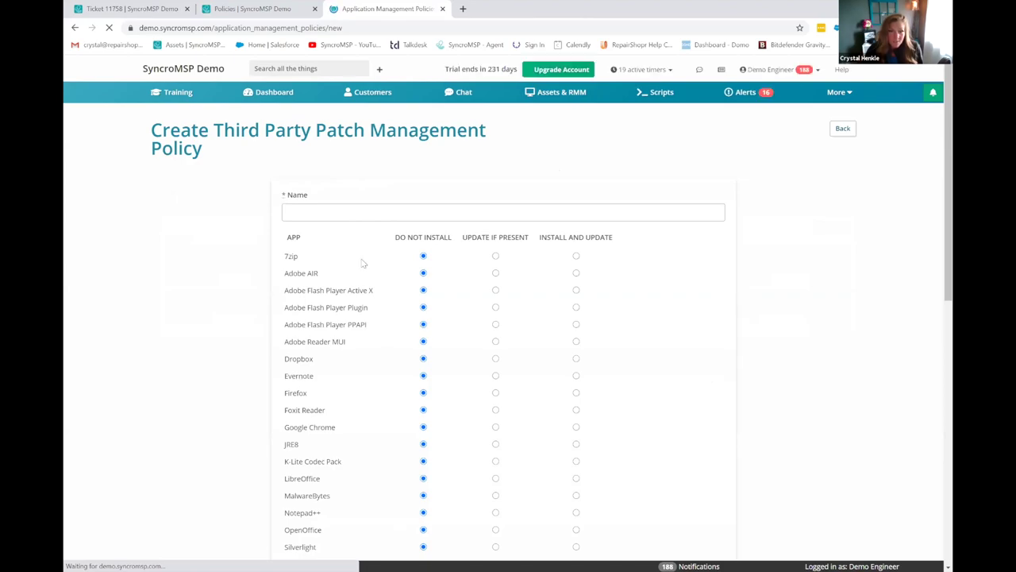
scroll(349, 254, "down", 1)
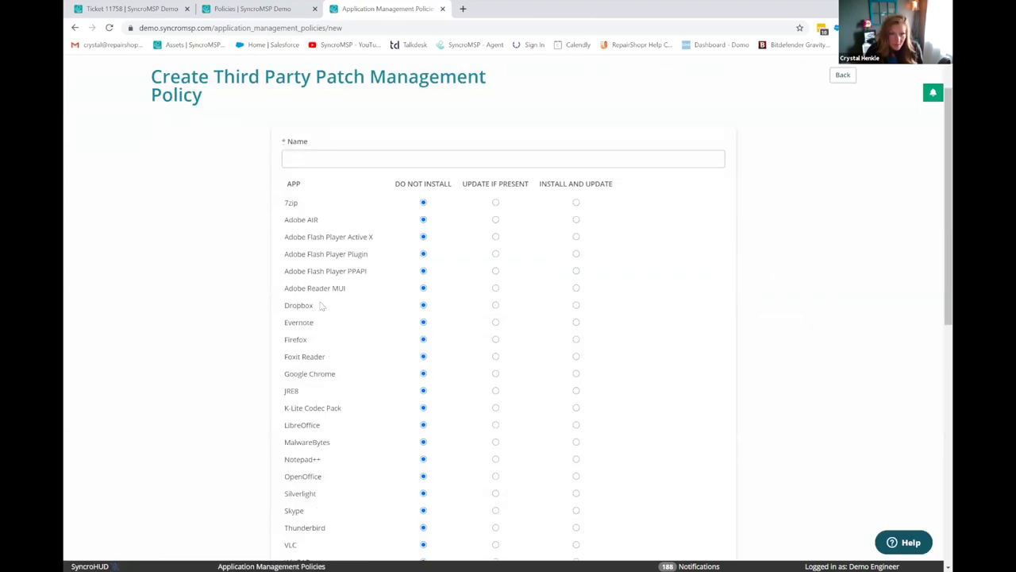
scroll(367, 199, "down", 2)
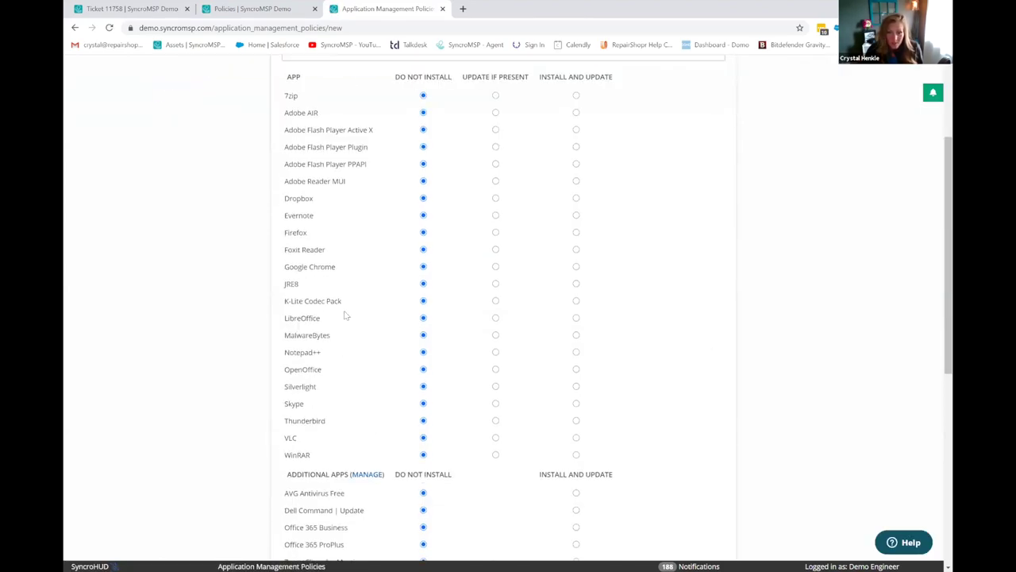
scroll(349, 238, "down", 3)
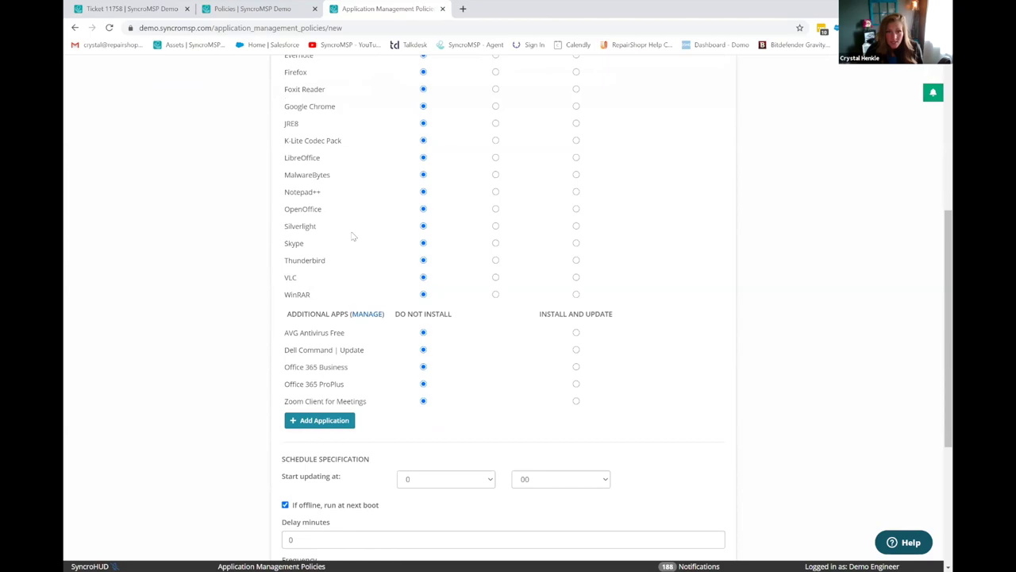
Search the additional third party applications for "zoo" and close the search without adding an app
left_click(327, 423)
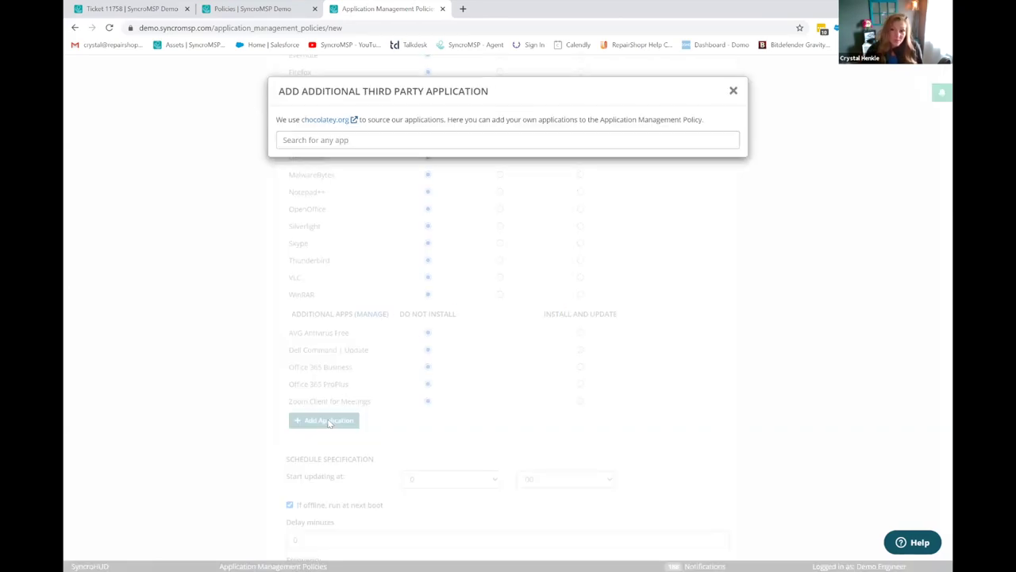
left_click(374, 141)
type("zoo")
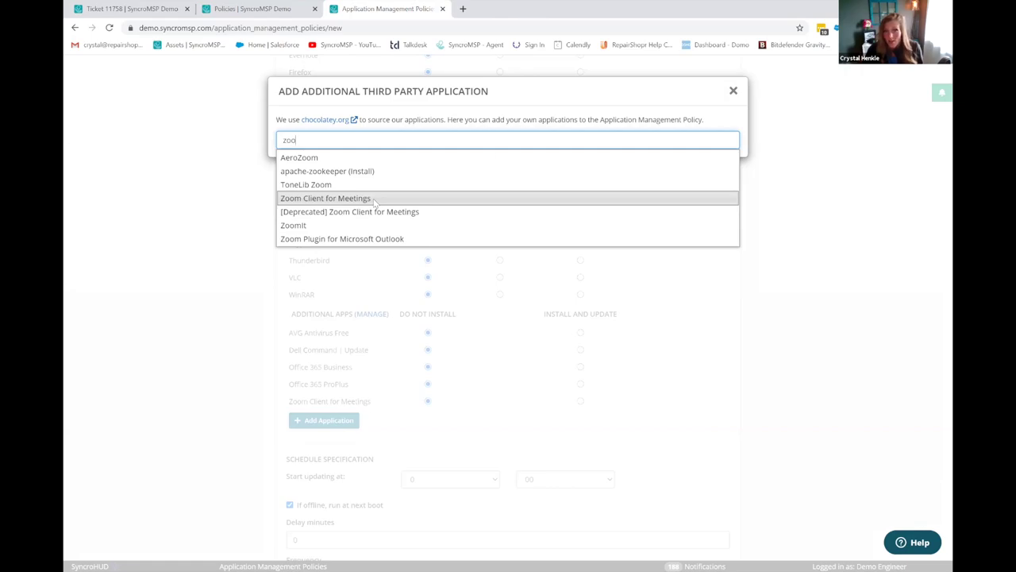
left_click(732, 90)
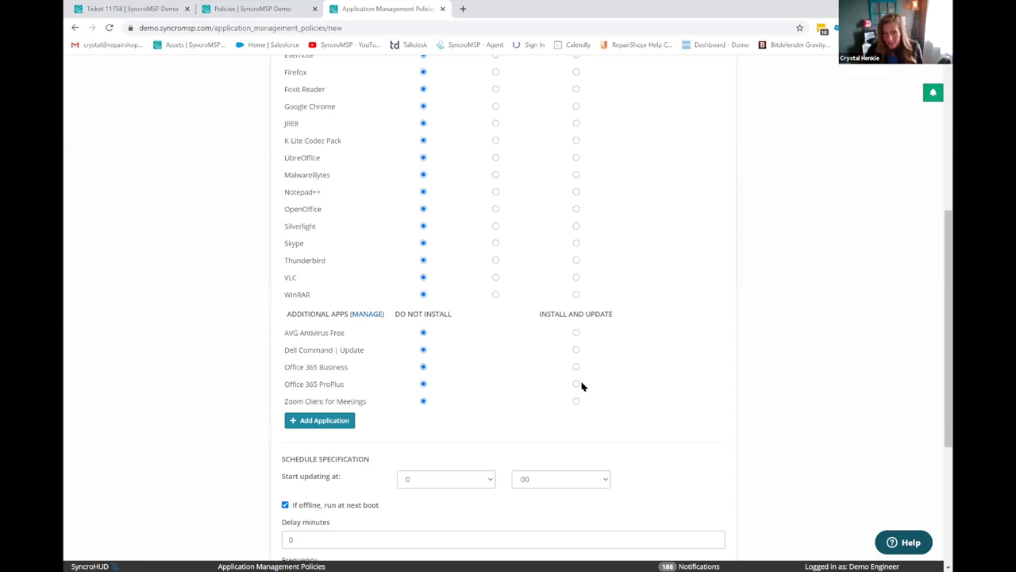
Examine the new patch policy's schedule settings and app install options, and close its browser tab without saving
scroll(439, 408, "down", 2)
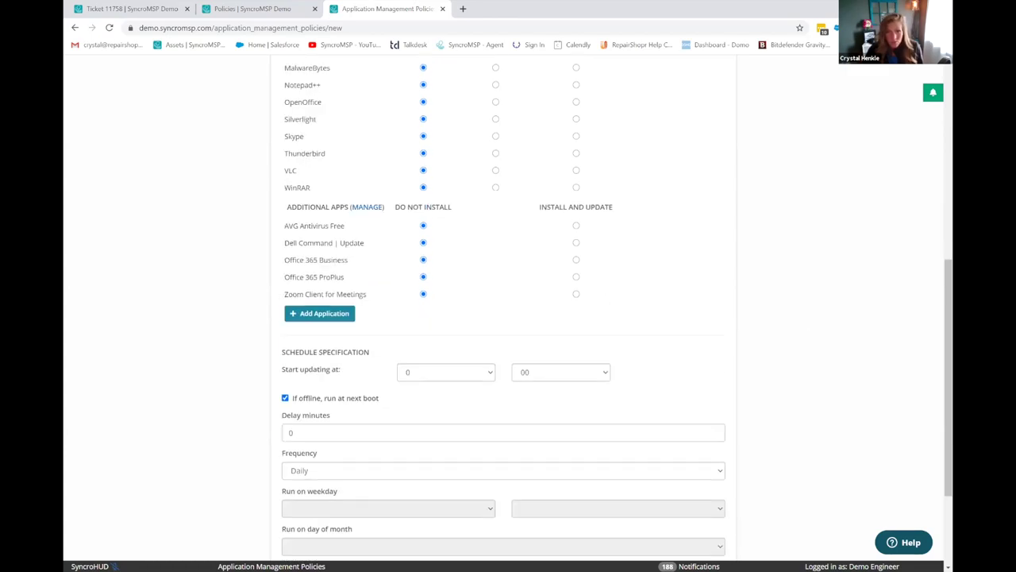
scroll(442, 393, "down", 1)
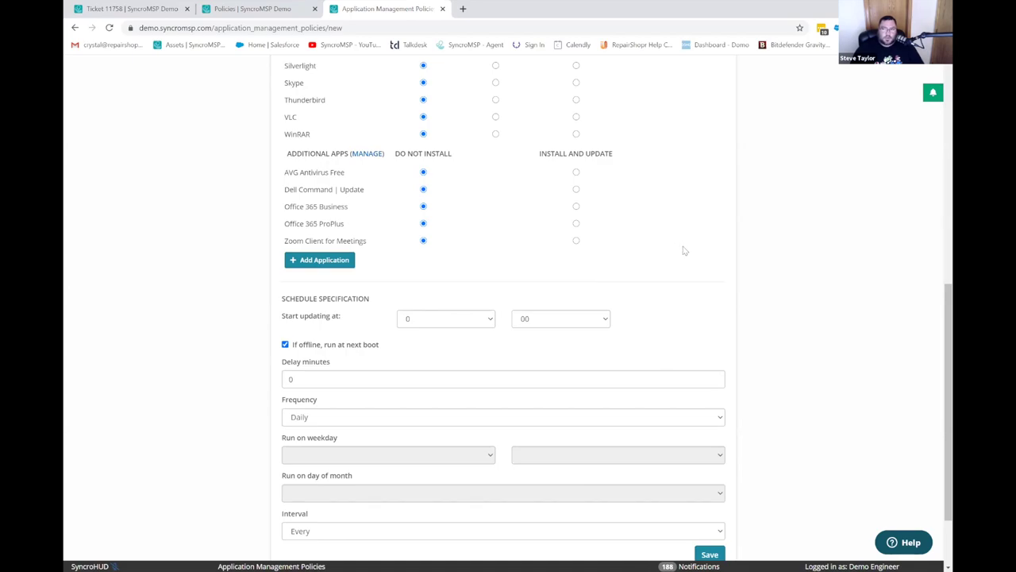
scroll(688, 251, "up", 2)
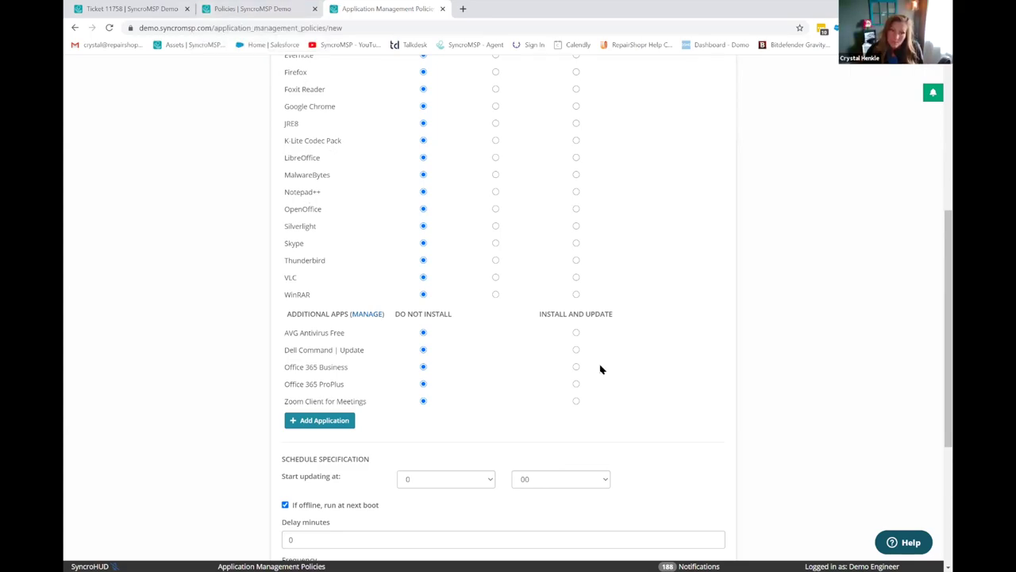
scroll(687, 356, "up", 1)
scroll(687, 356, "up", 2)
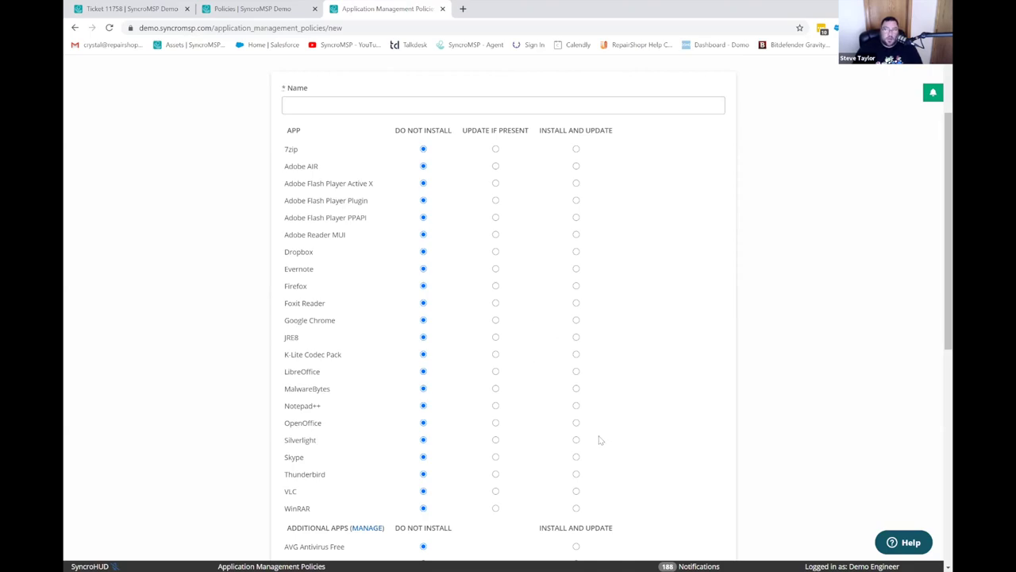
scroll(597, 421, "down", 2)
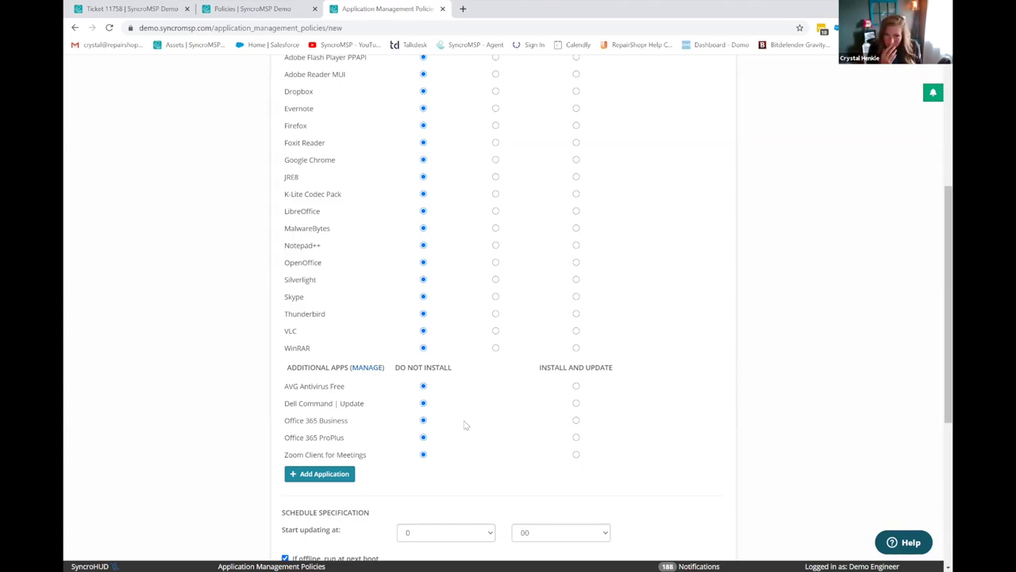
scroll(466, 426, "up", 3)
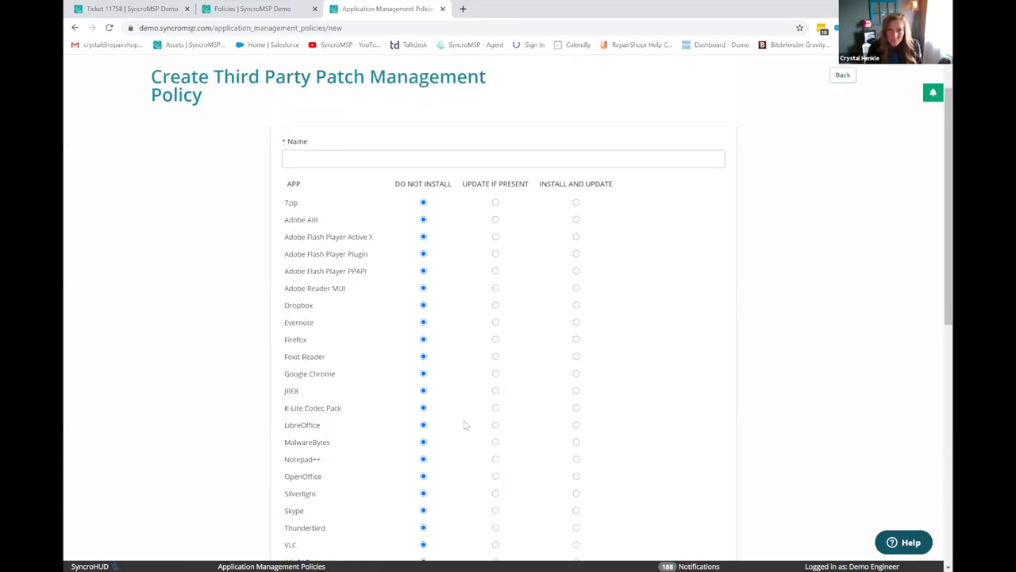
scroll(466, 425, "down", 2)
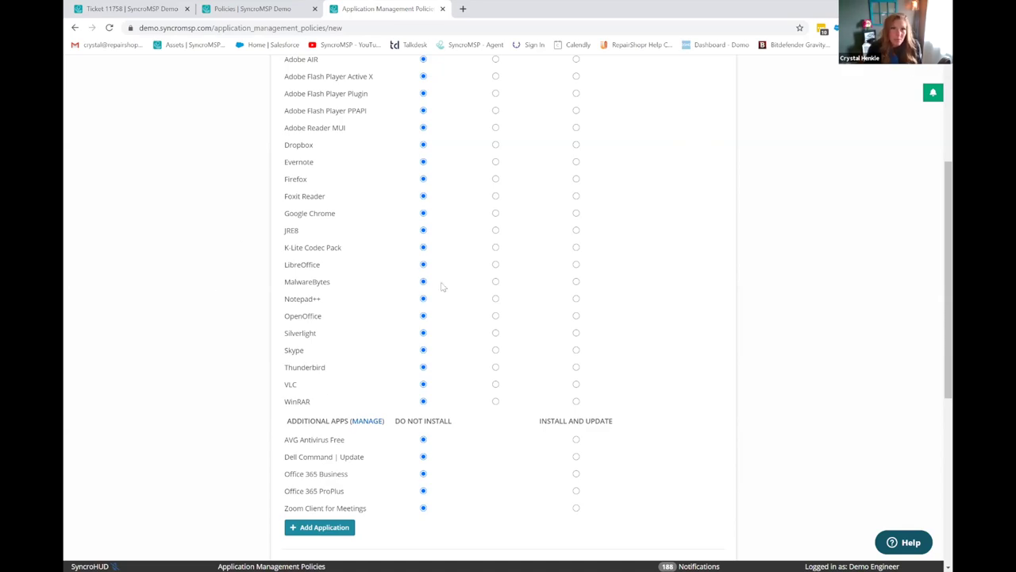
scroll(458, 295, "up", 3)
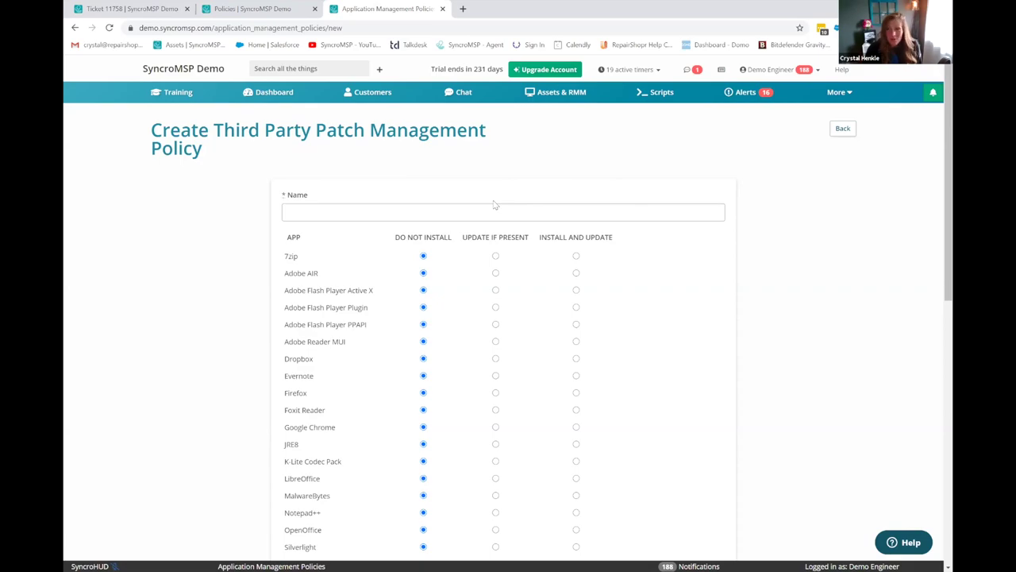
left_click(442, 9)
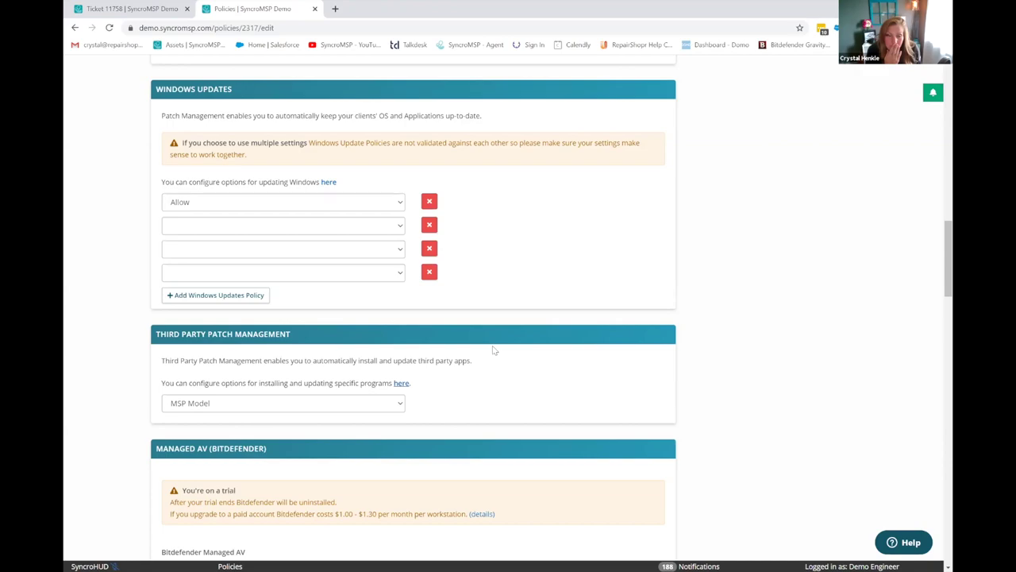
Set Emsisoft Managed AV to Enabled in the device policy
scroll(689, 283, "down", 3)
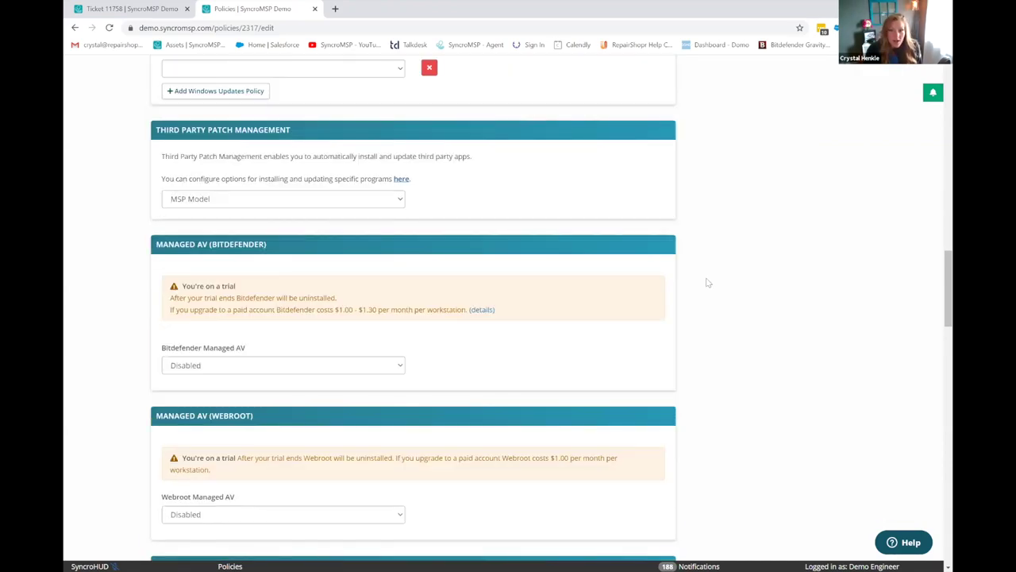
scroll(684, 238, "down", 1)
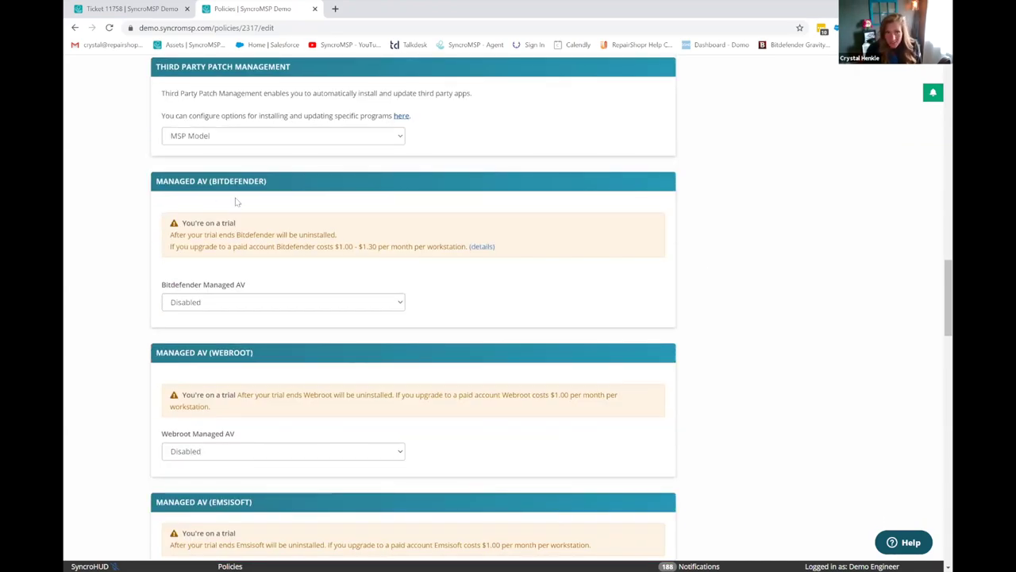
scroll(312, 345, "down", 1)
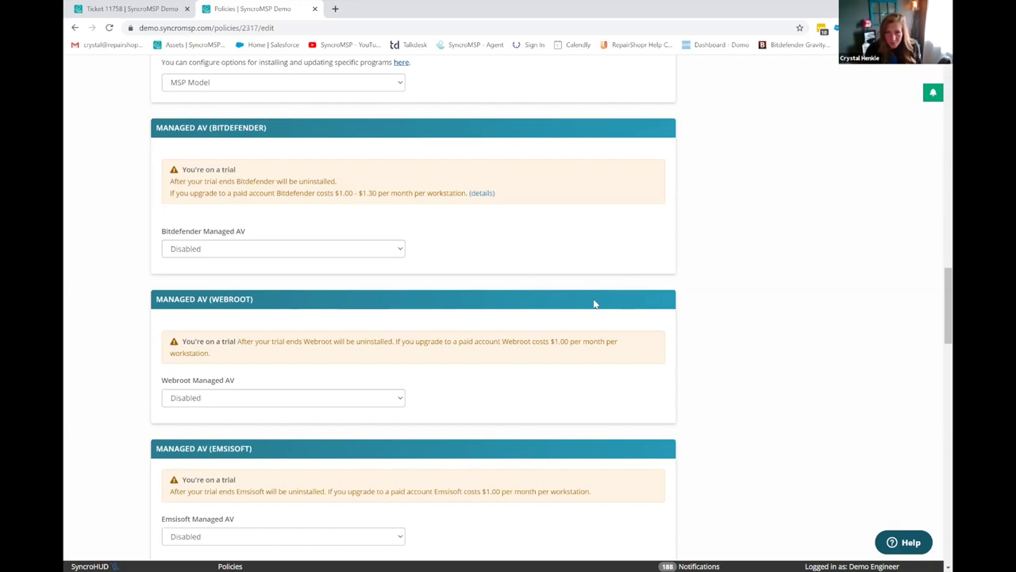
scroll(595, 294, "down", 3)
left_click(367, 376)
left_click(194, 411)
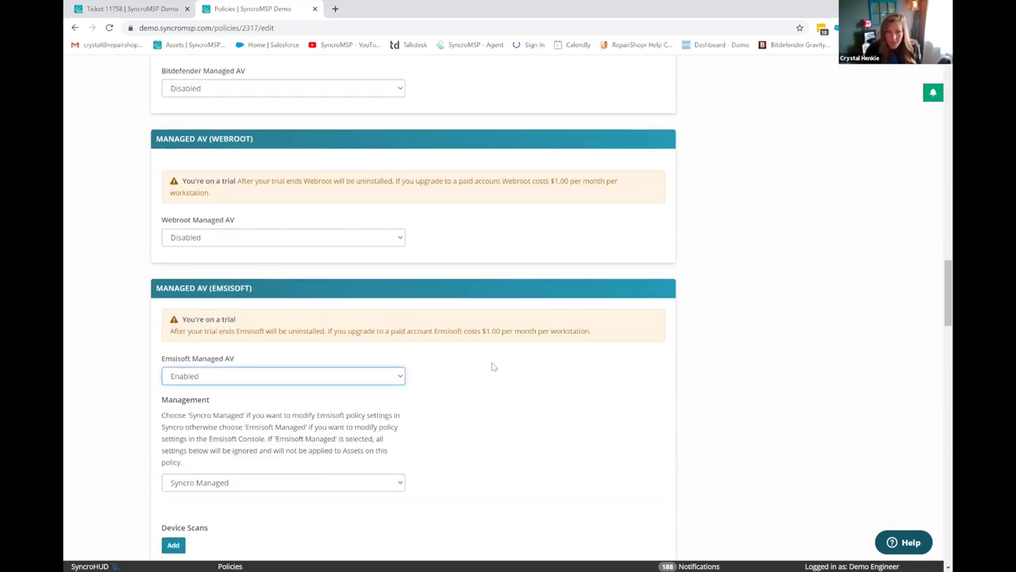
Review the Emsisoft settings, and try Emsisoft Managed as the management option before returning it to Syncro Managed
scroll(522, 330, "down", 2)
scroll(518, 319, "down", 2)
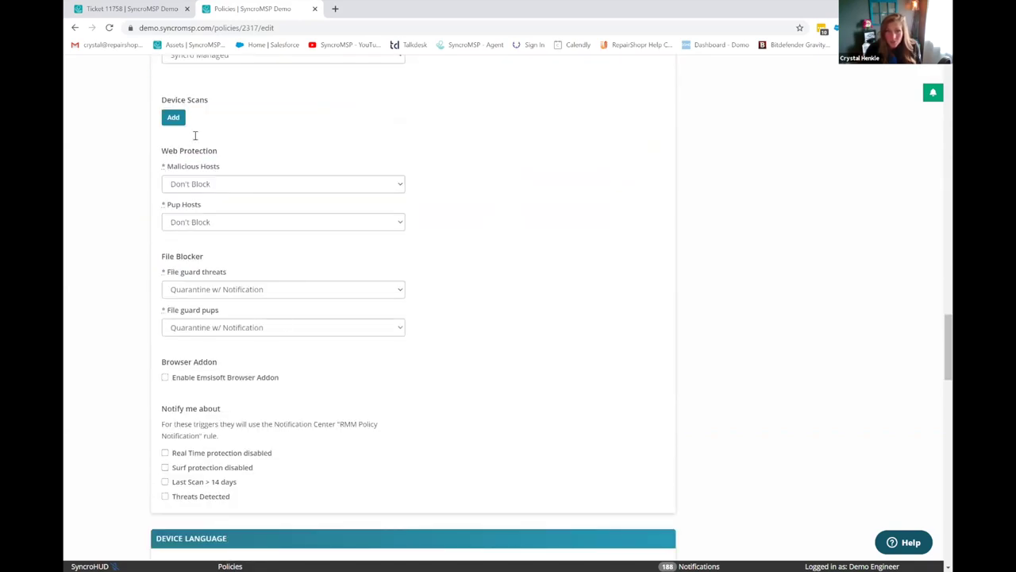
scroll(474, 295, "up", 1)
scroll(622, 368, "up", 2)
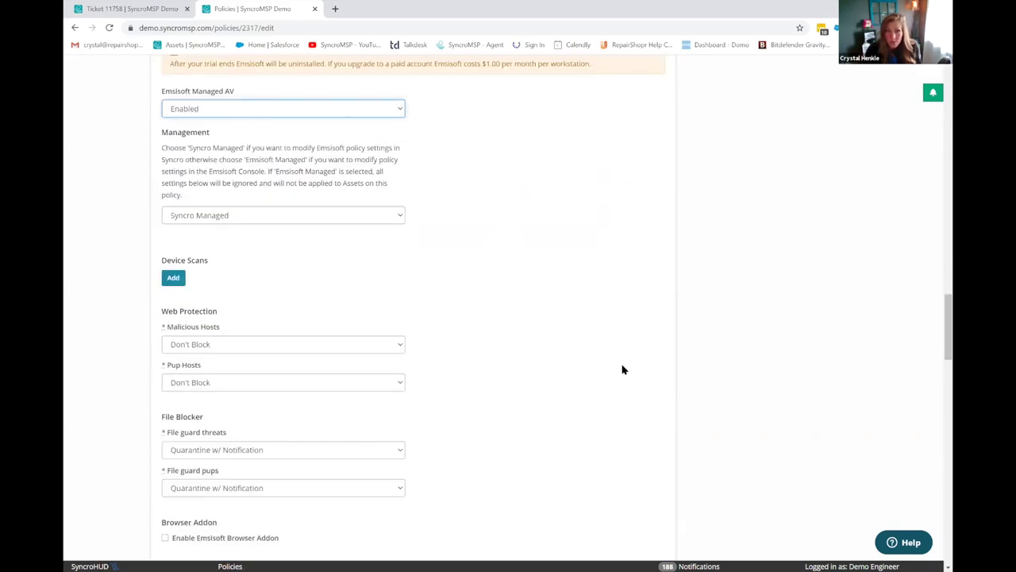
scroll(285, 301, "up", 1)
left_click(250, 325)
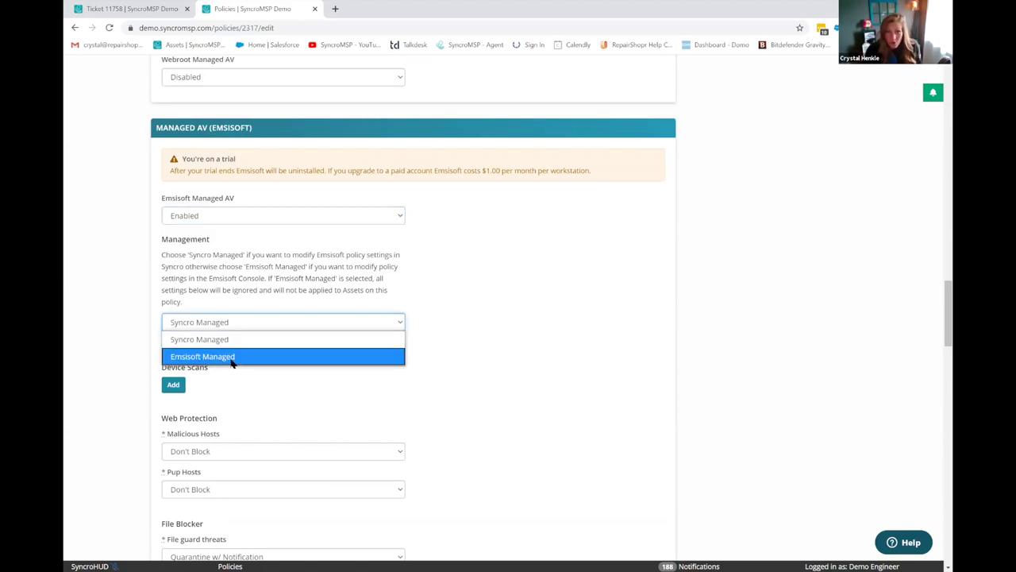
left_click(232, 359)
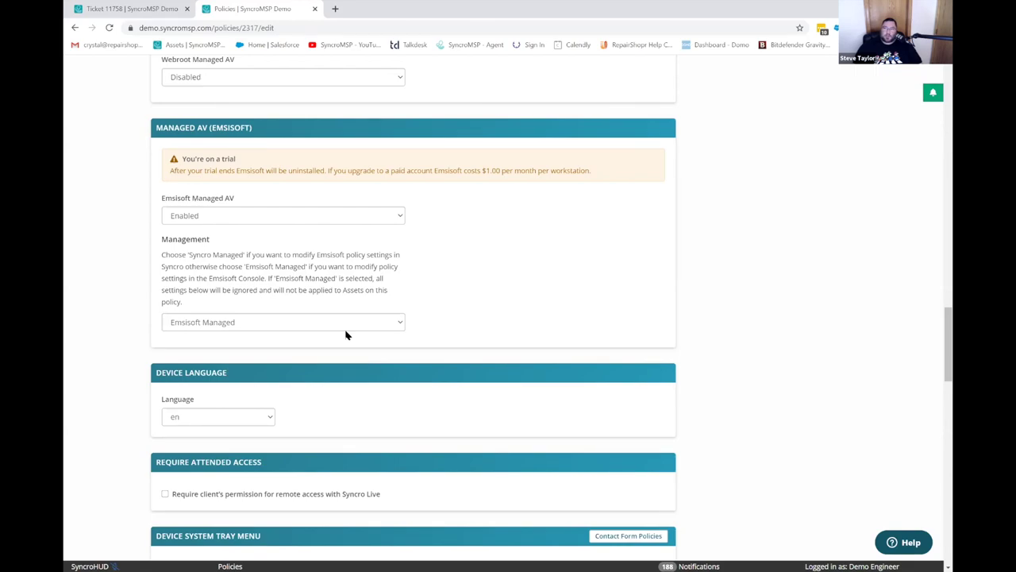
left_click(345, 326)
left_click(341, 338)
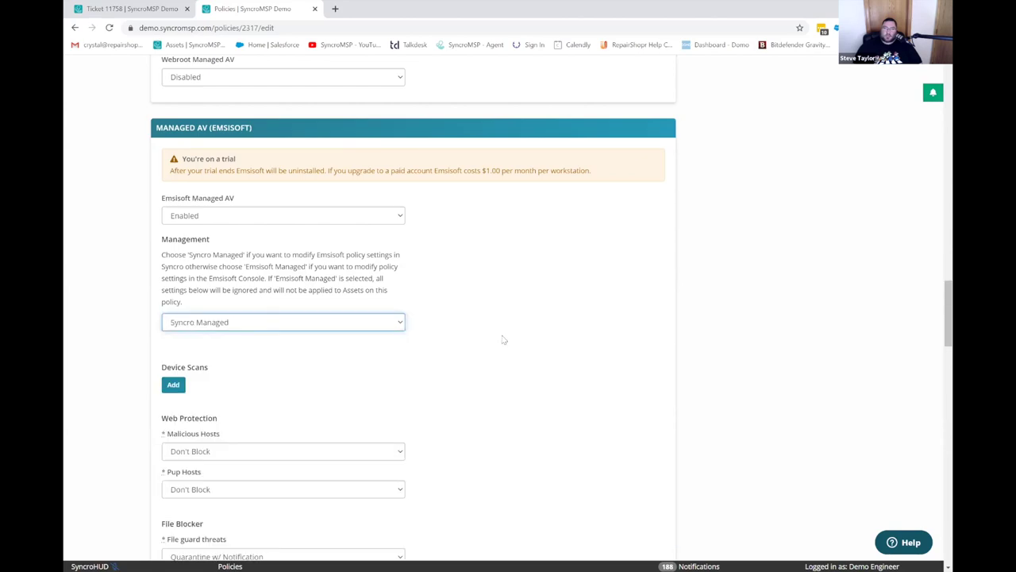
Examine the Emsisoft web protection, file blocker, notification and browser addon settings
scroll(539, 328, "down", 1)
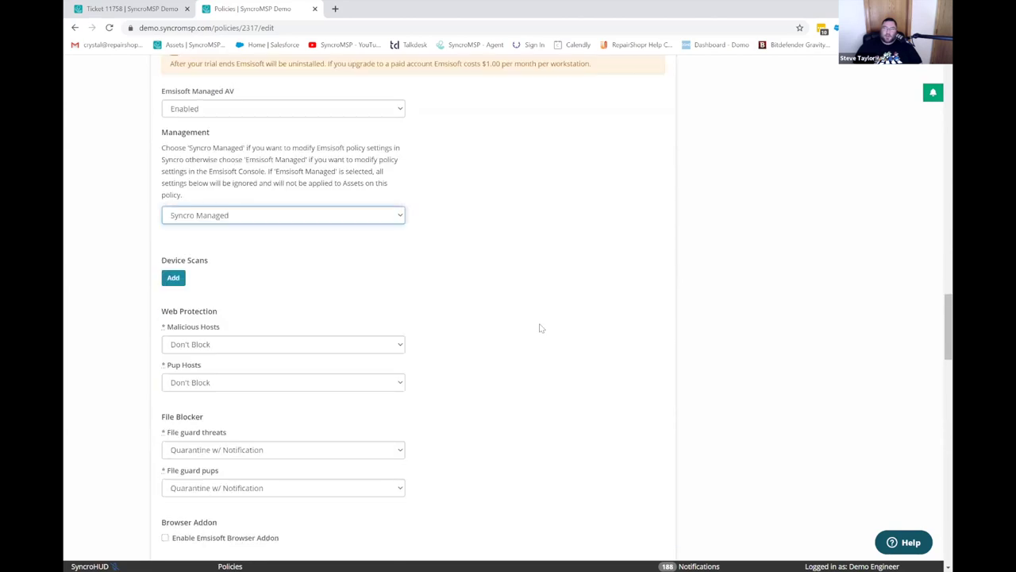
scroll(540, 328, "down", 2)
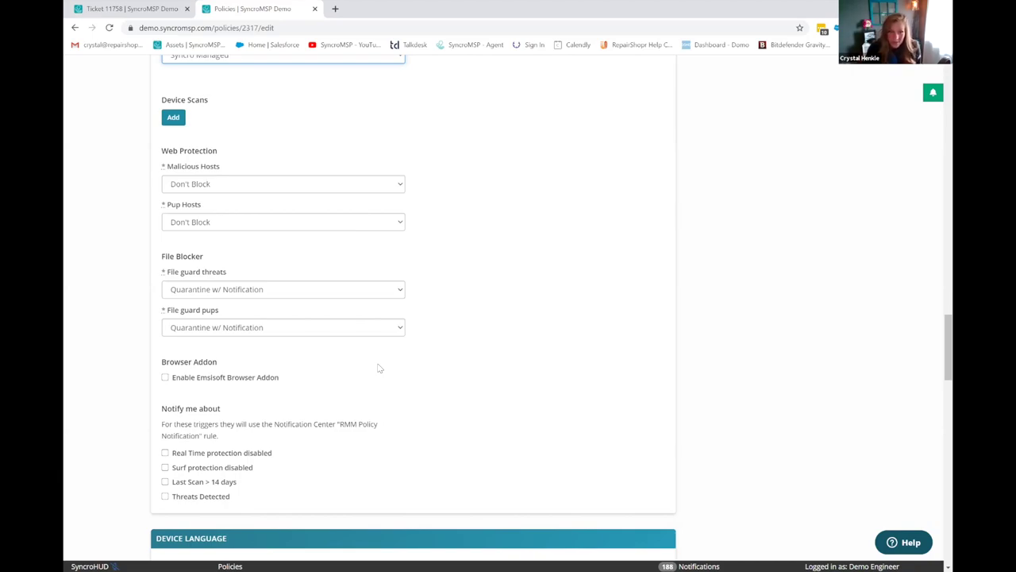
left_click_drag(297, 382, 172, 385)
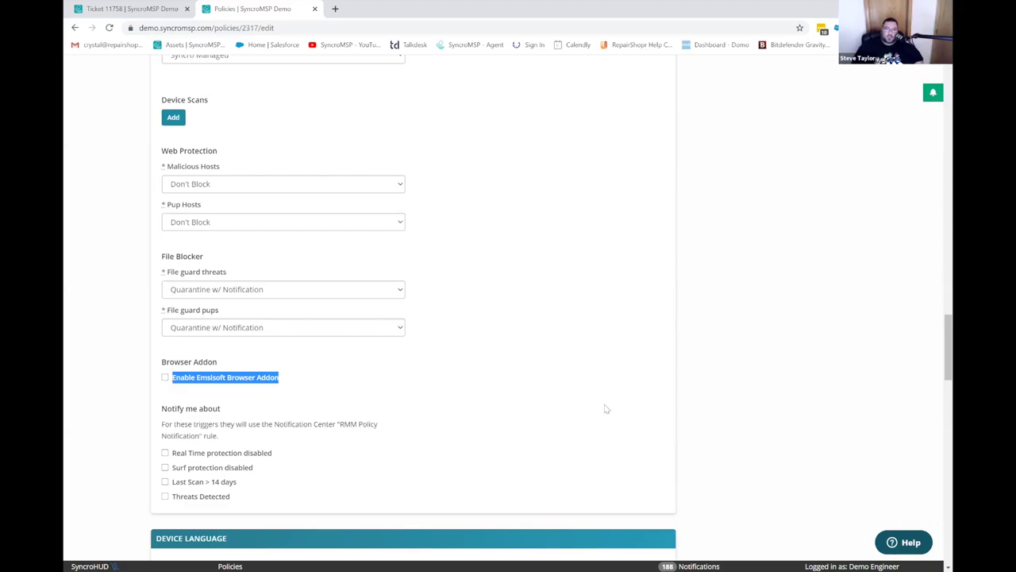
left_click(588, 362)
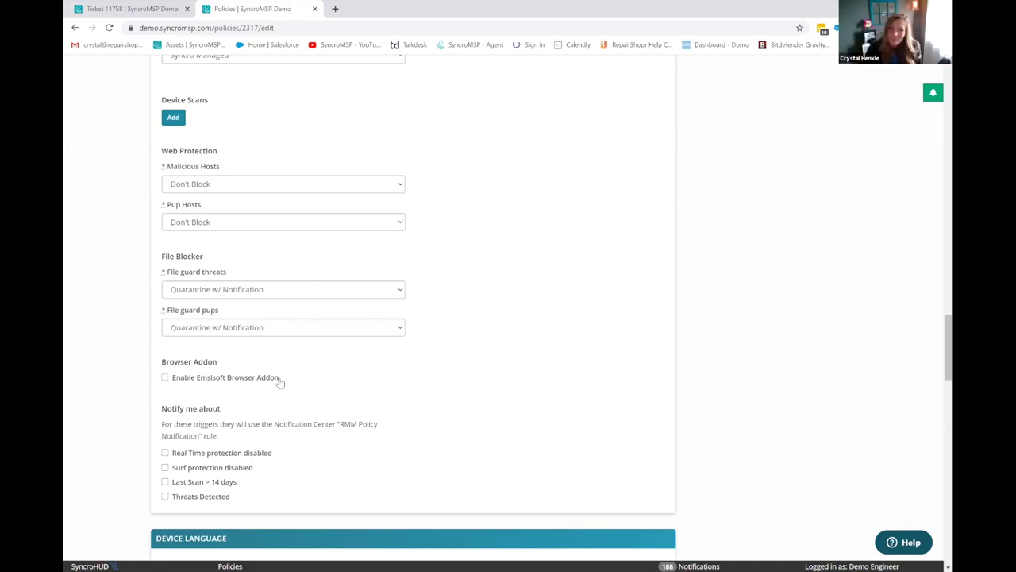
Examine the device system tray menu entries, the menu types available for the Customer Portal entry, and the policy's script sections
scroll(520, 323, "down", 2)
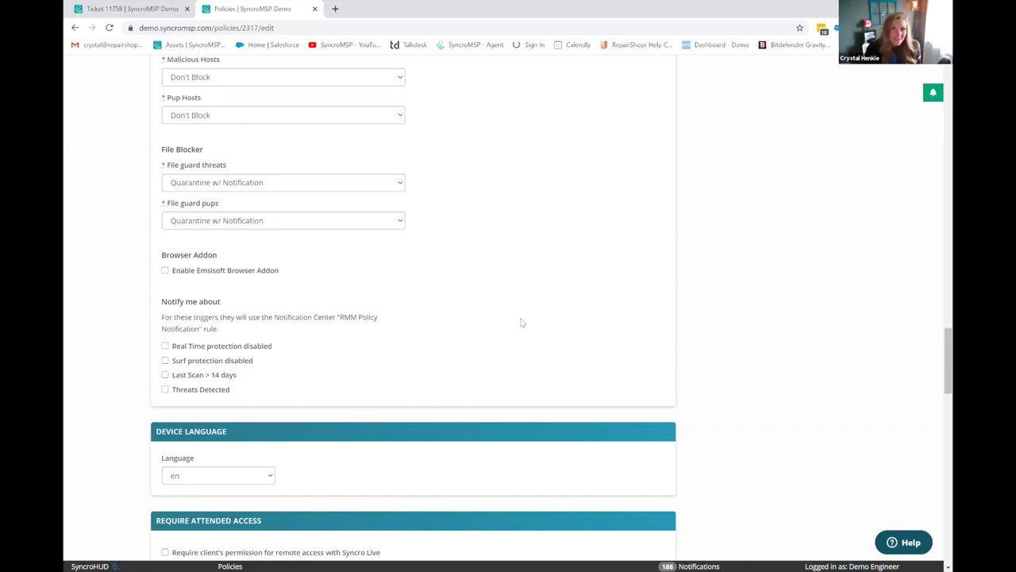
scroll(516, 215, "down", 2)
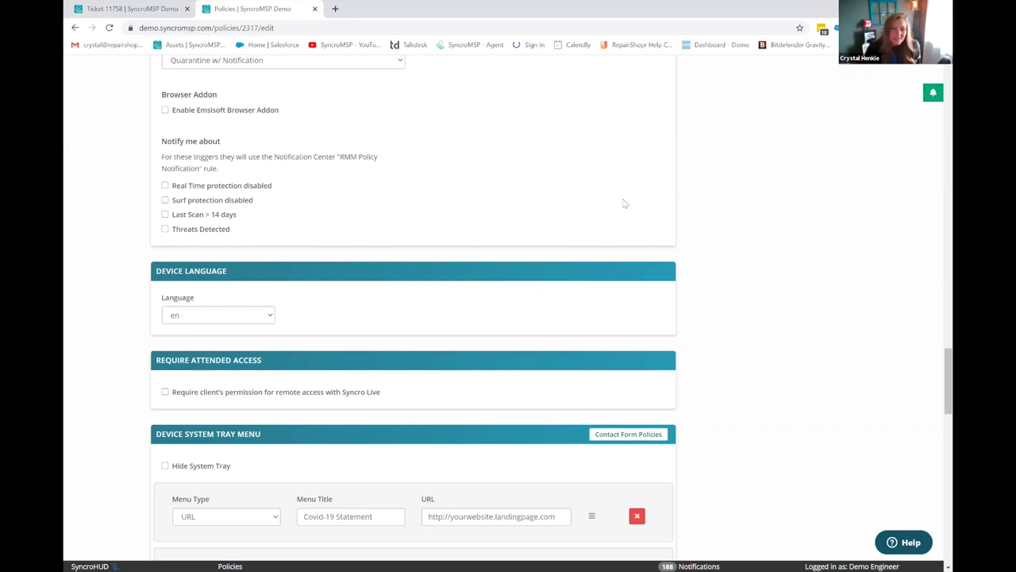
scroll(555, 218, "down", 3)
scroll(474, 219, "down", 2)
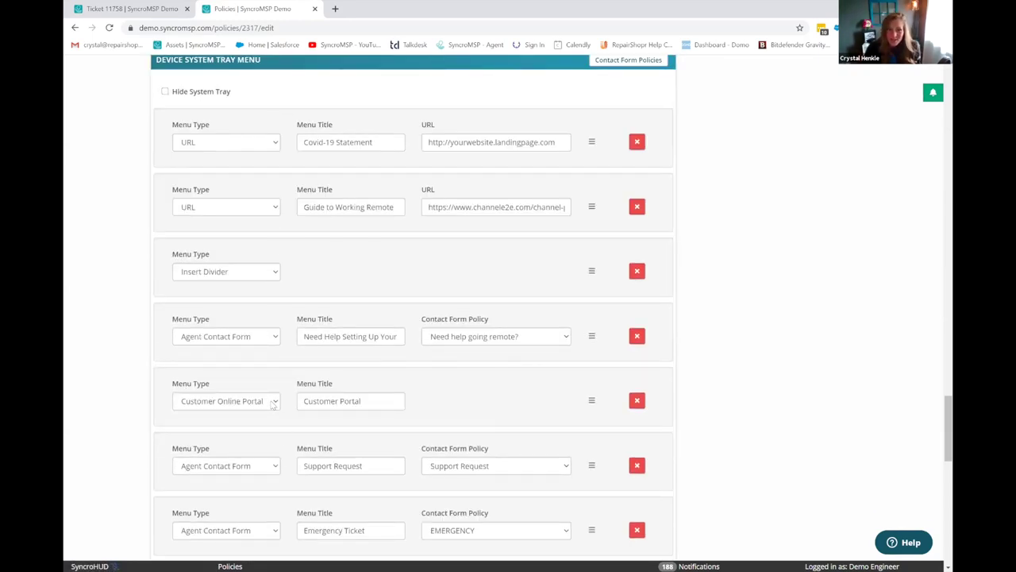
scroll(262, 389, "down", 2)
scroll(363, 336, "down", 2)
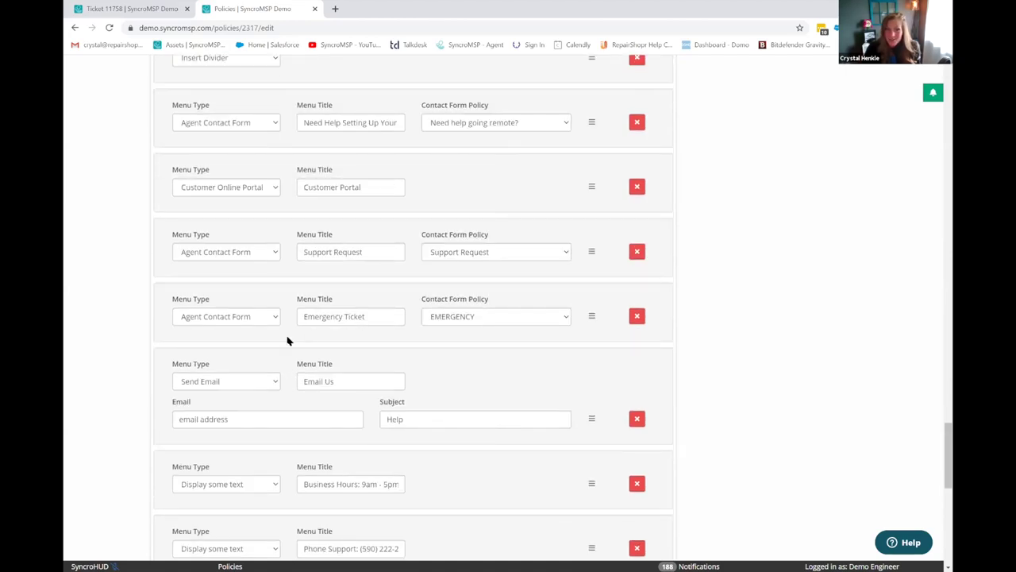
left_click(258, 188)
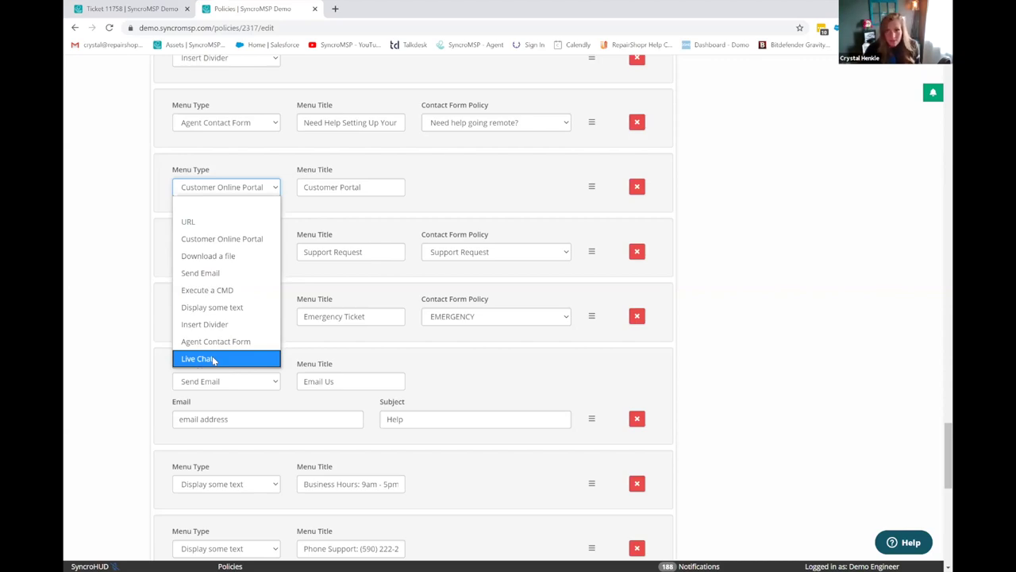
scroll(750, 333, "down", 3)
scroll(746, 326, "down", 4)
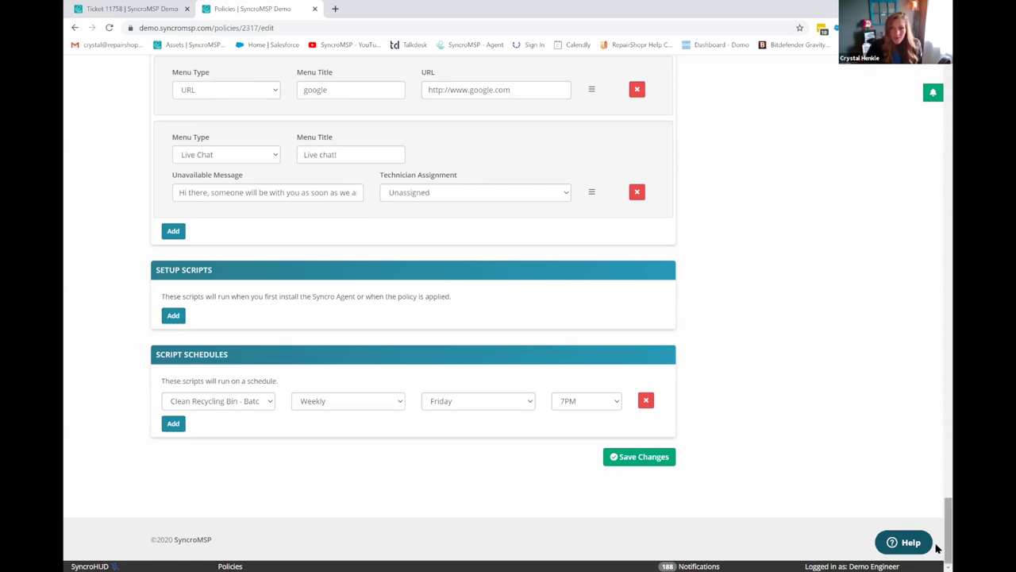
Leave the policy editor for the Scripts list, and review the Syncro Training page in a separate browser tab
scroll(934, 431, "up", 20)
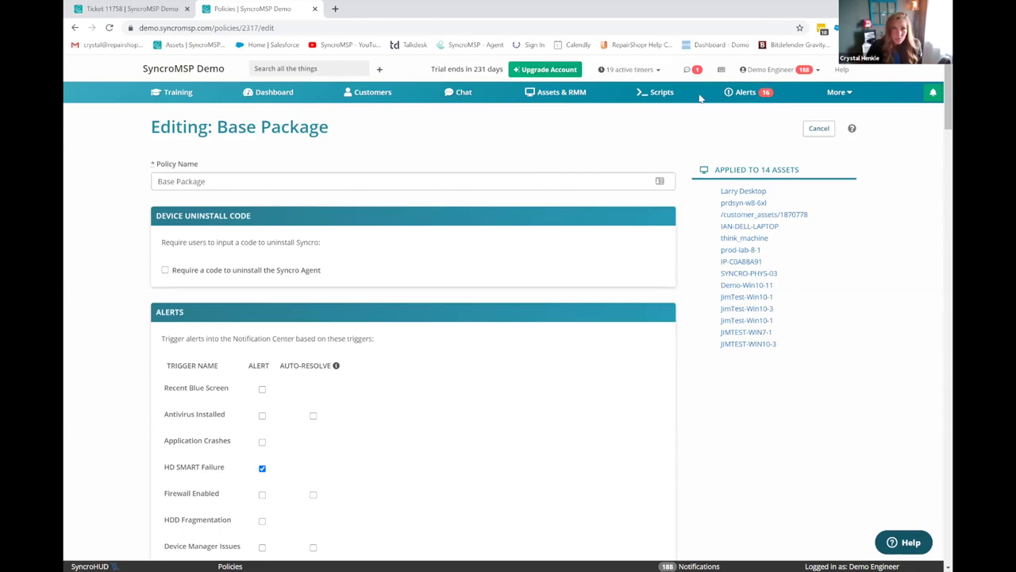
left_click(657, 94)
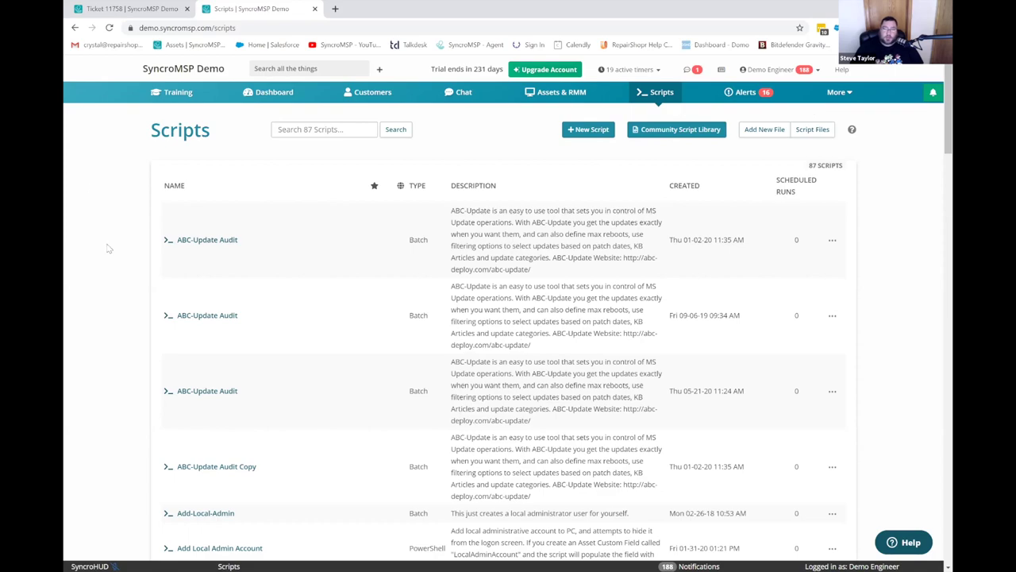
right_click(170, 100)
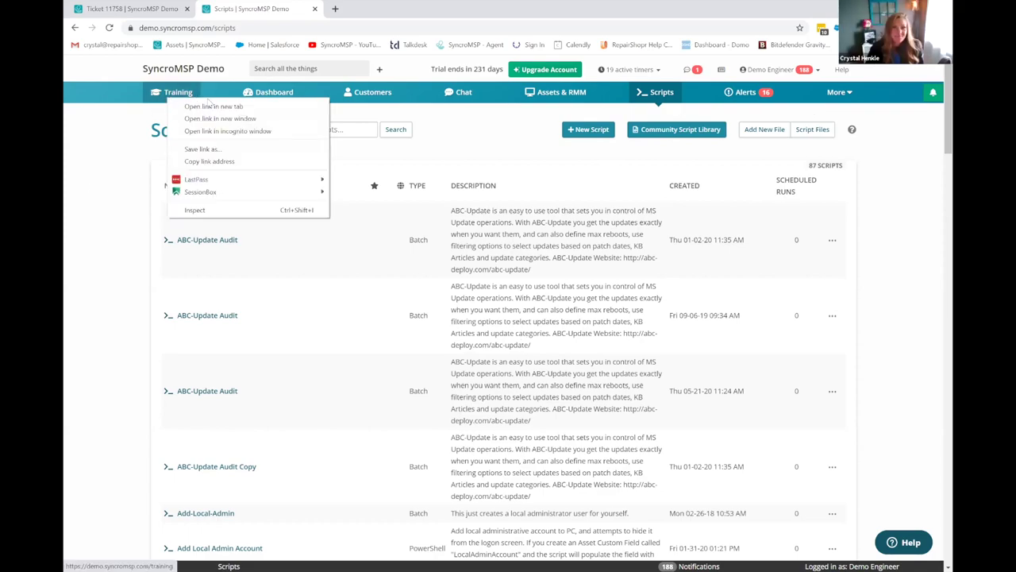
left_click(190, 104)
key("ctrl+Tab")
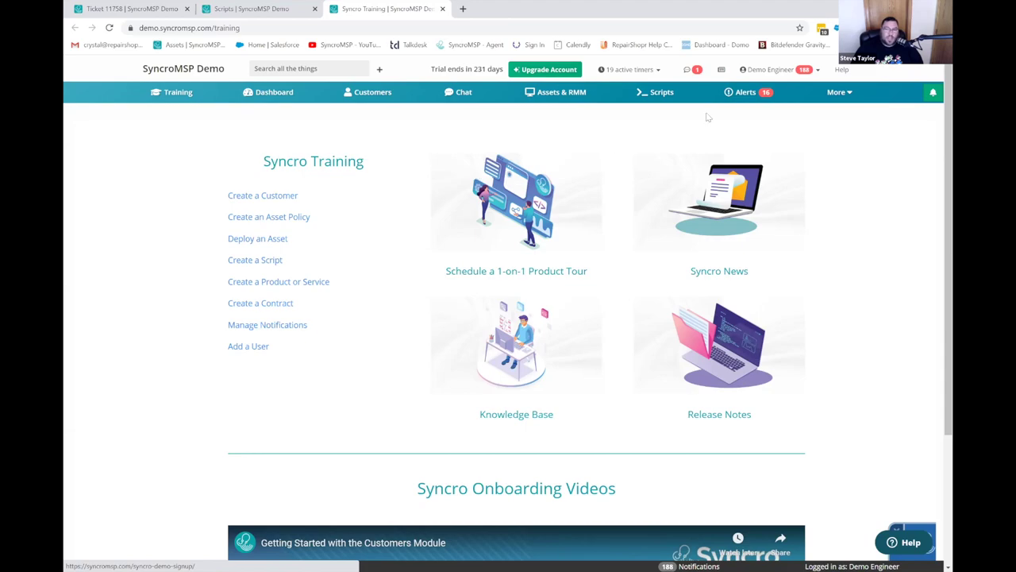
scroll(746, 408, "down", 2)
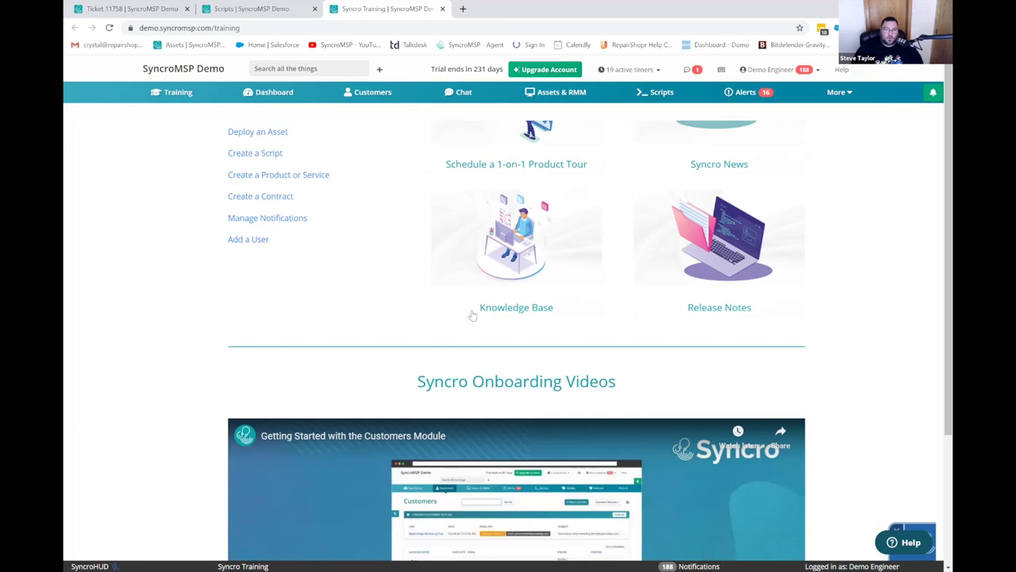
scroll(474, 316, "up", 2)
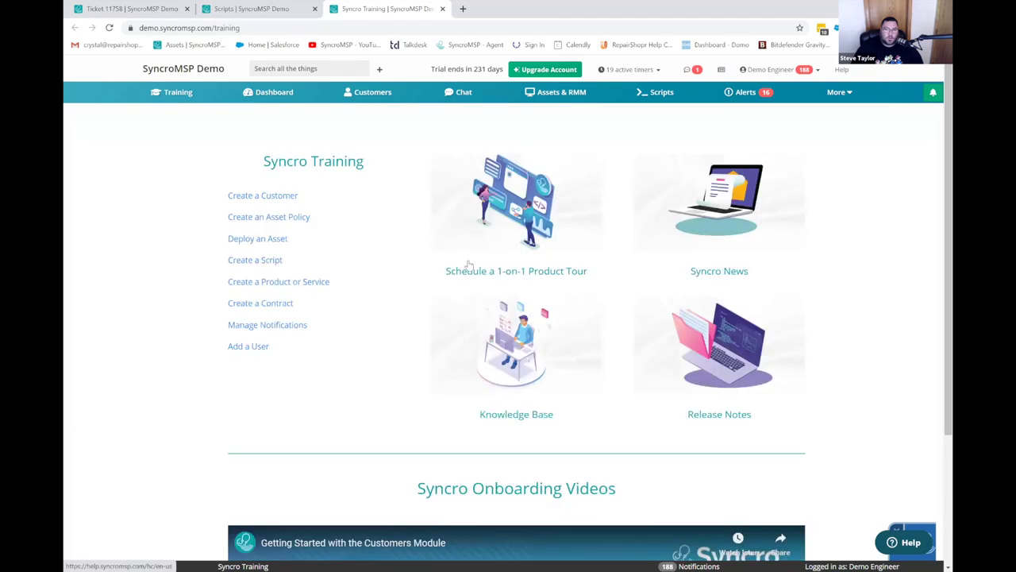
View the Chat page and its options for initiating a chat with a device, without starting one
left_click(463, 93)
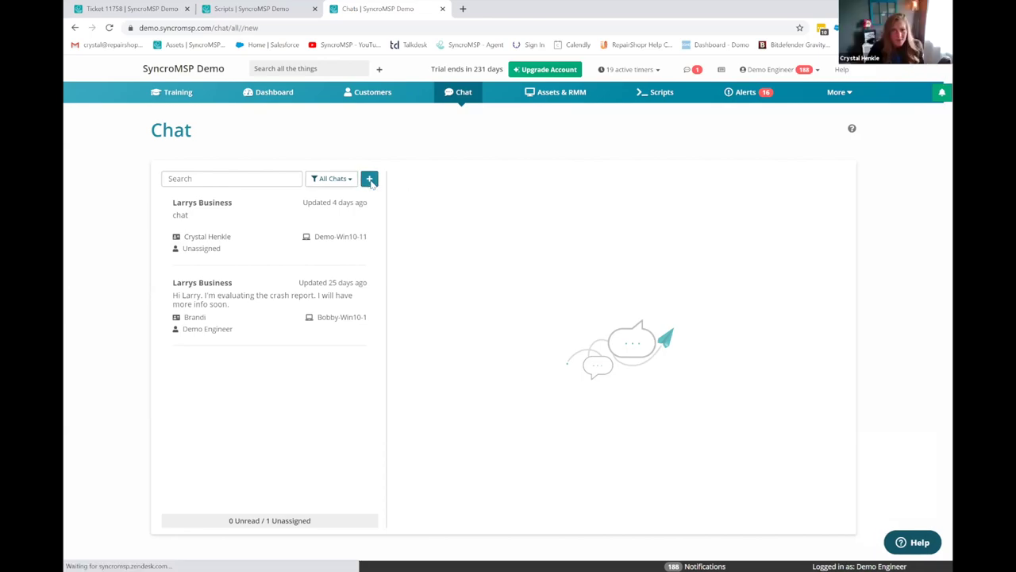
left_click(370, 181)
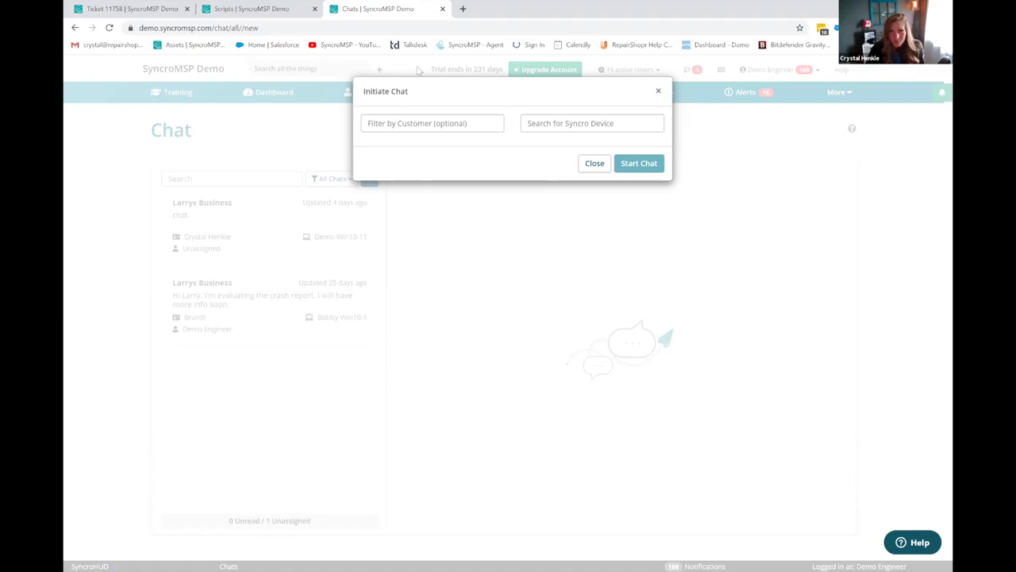
left_click(659, 92)
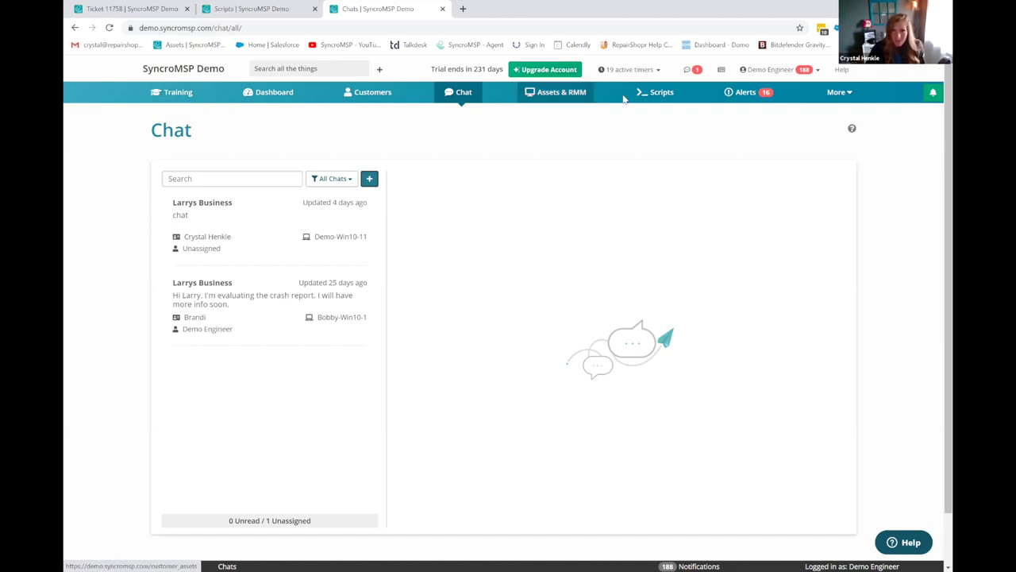
View the Tabs Settings in the administration area, and return to the Scripts list by closing the extra browser tab
left_click(841, 93)
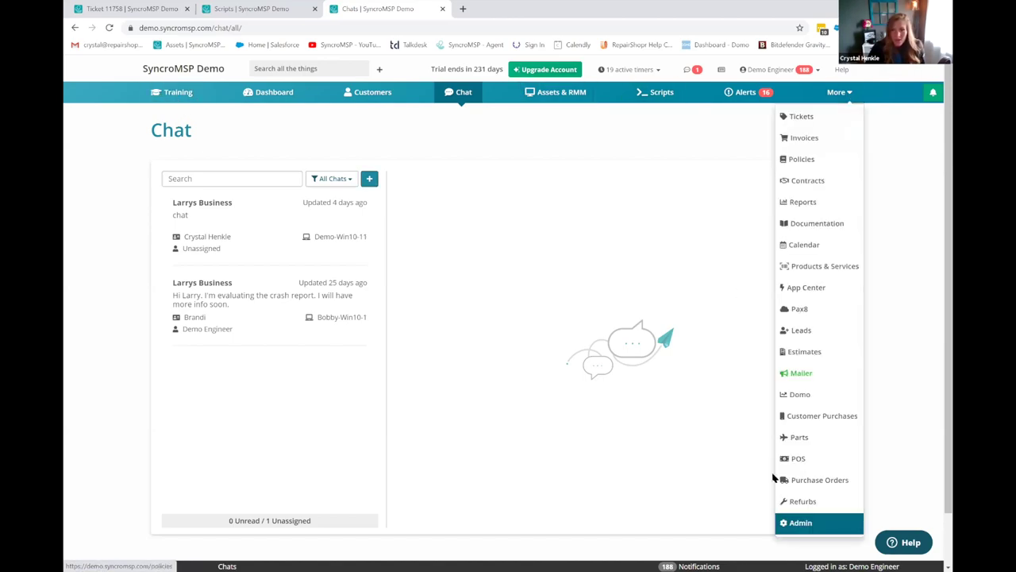
left_click(807, 523)
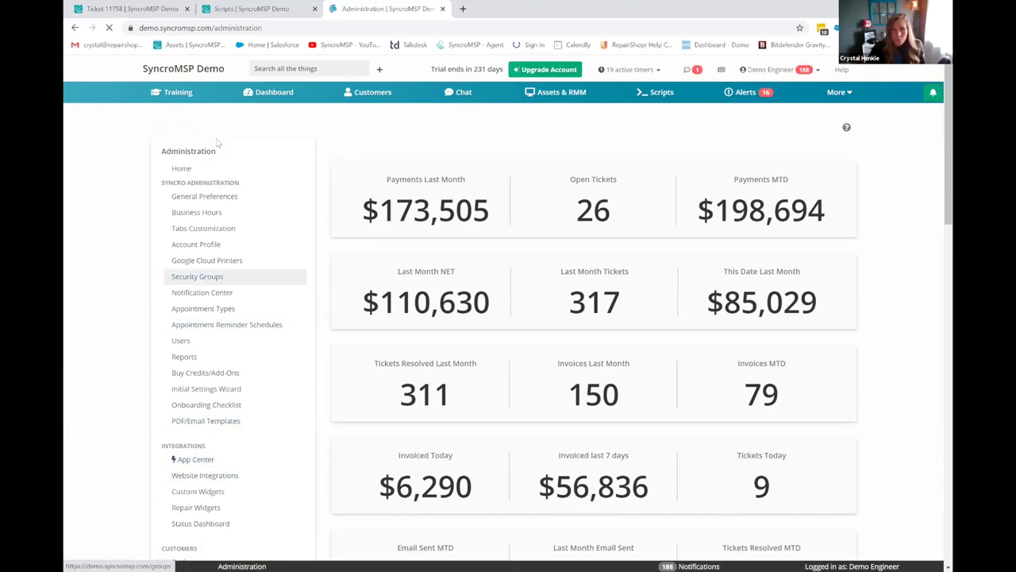
left_click(209, 230)
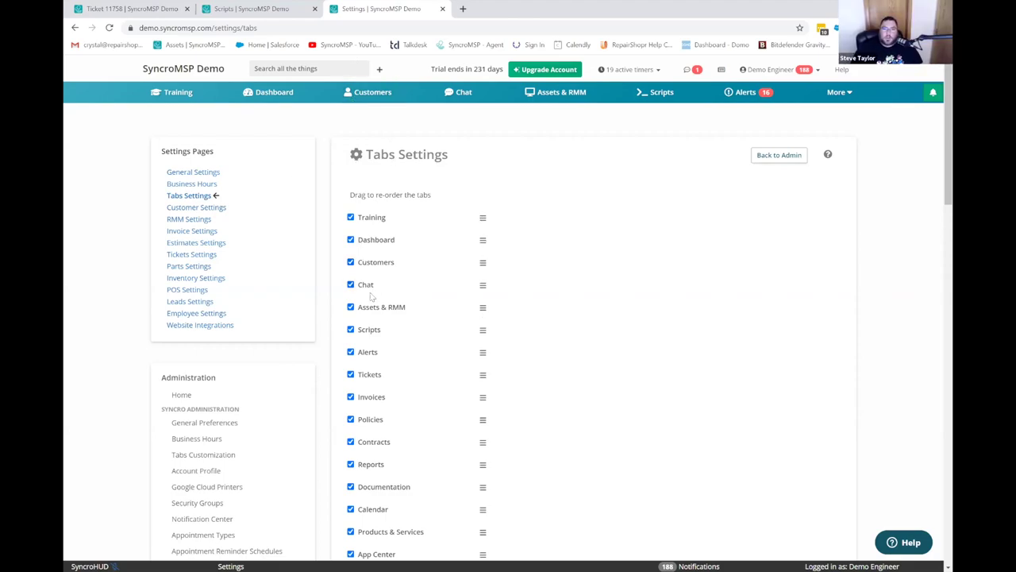
left_click(442, 9)
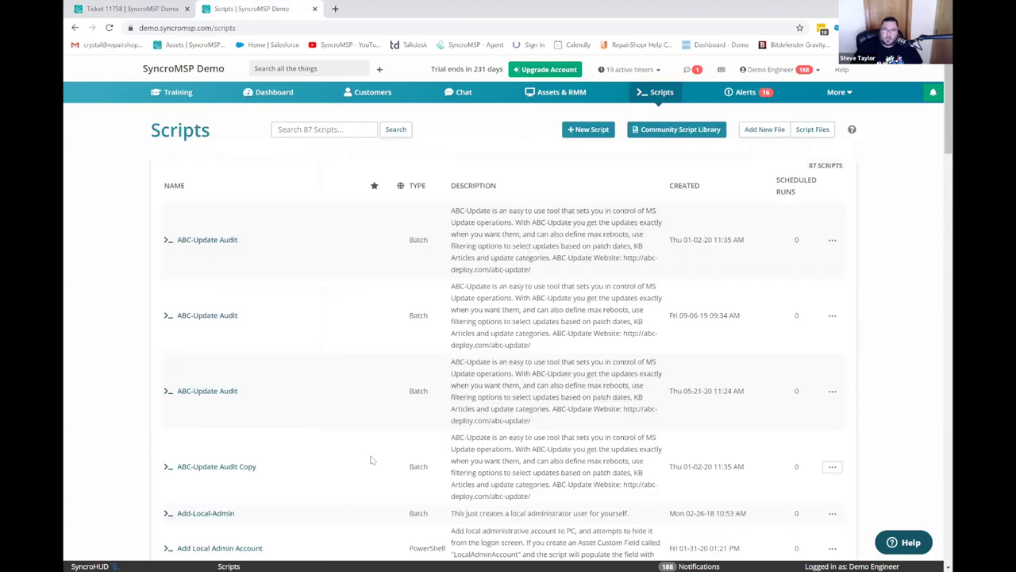
Start a new script and add a script variable with the variable type platform
left_click(584, 134)
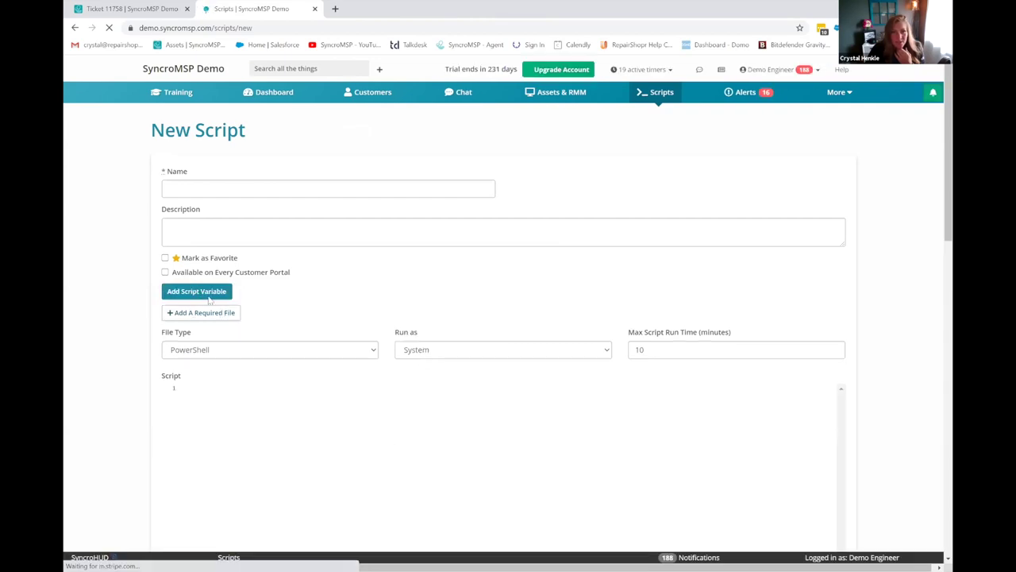
left_click(214, 294)
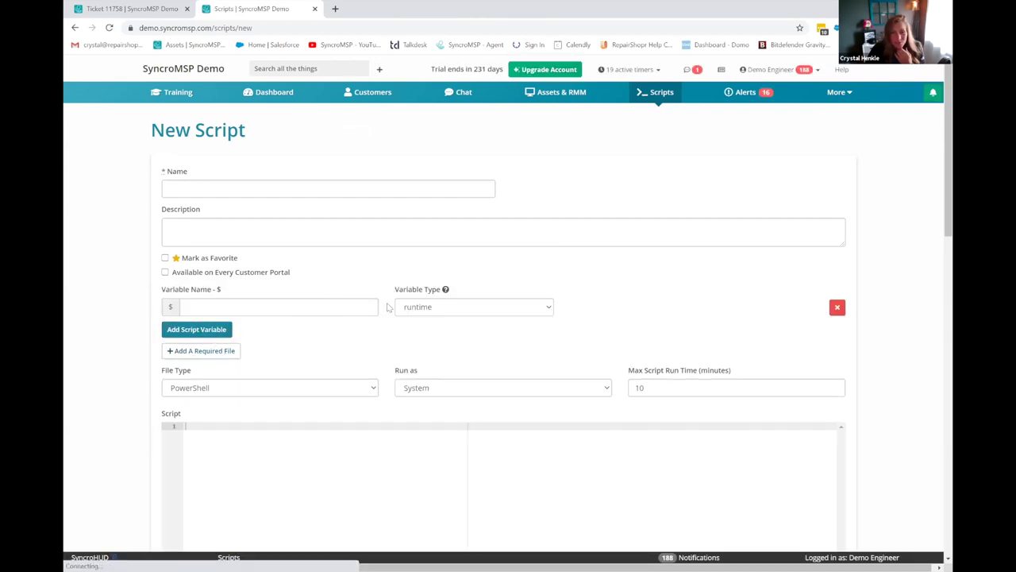
left_click(420, 309)
left_click(435, 343)
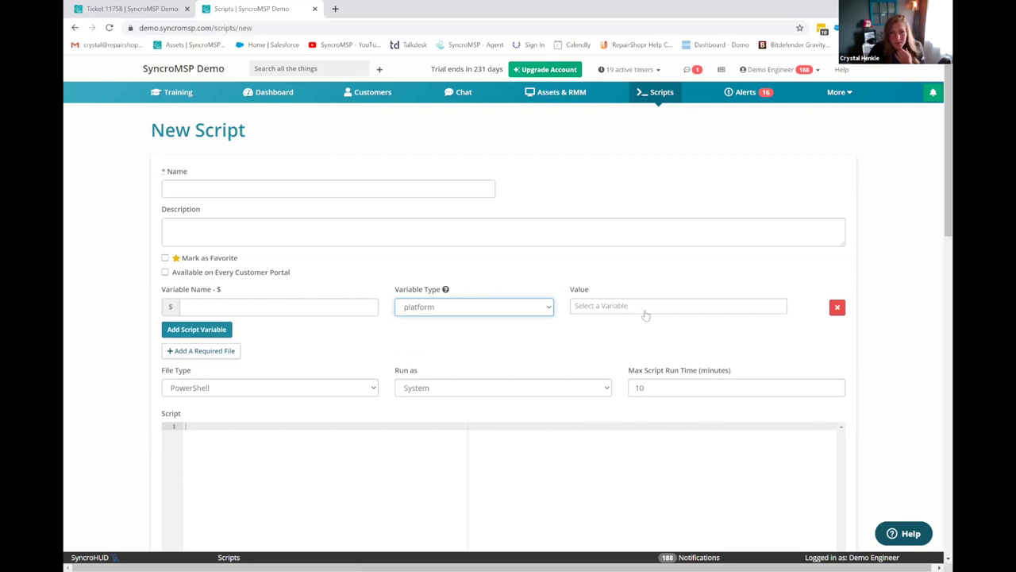
Browse the available platform values for the script variable without selecting one
left_click(651, 306)
scroll(671, 359, "down", 10)
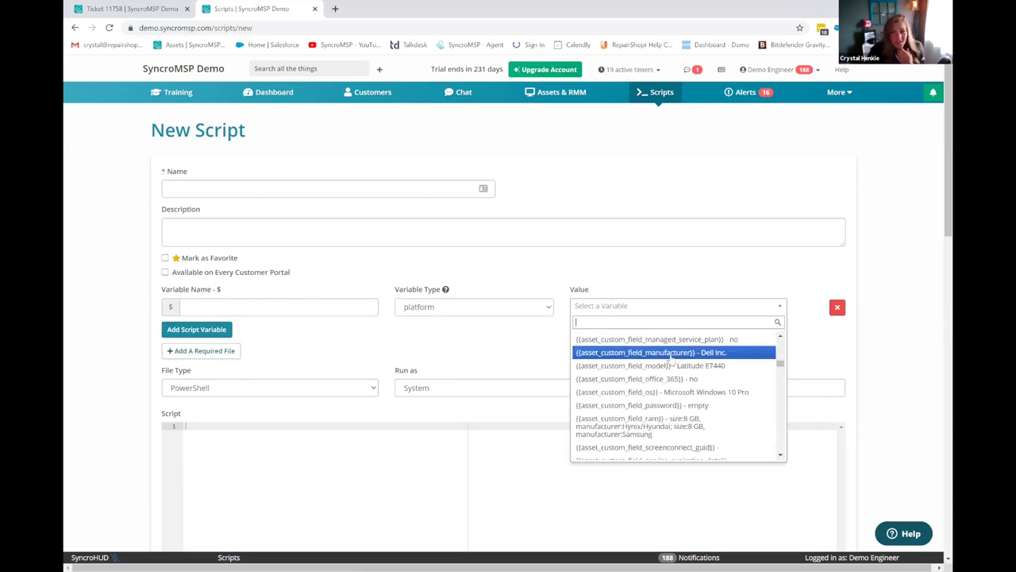
scroll(679, 364, "down", 6)
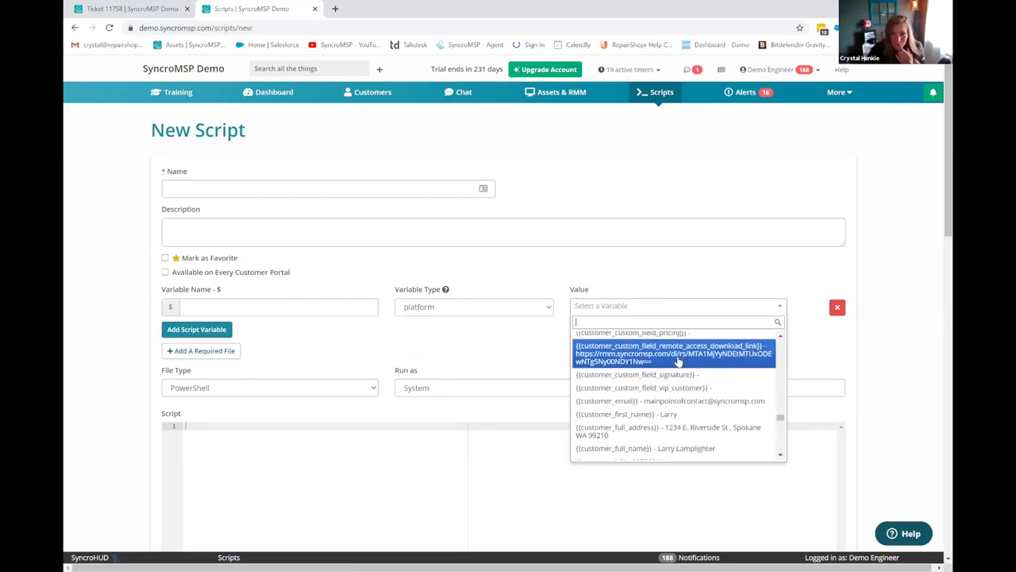
scroll(679, 361, "down", 5)
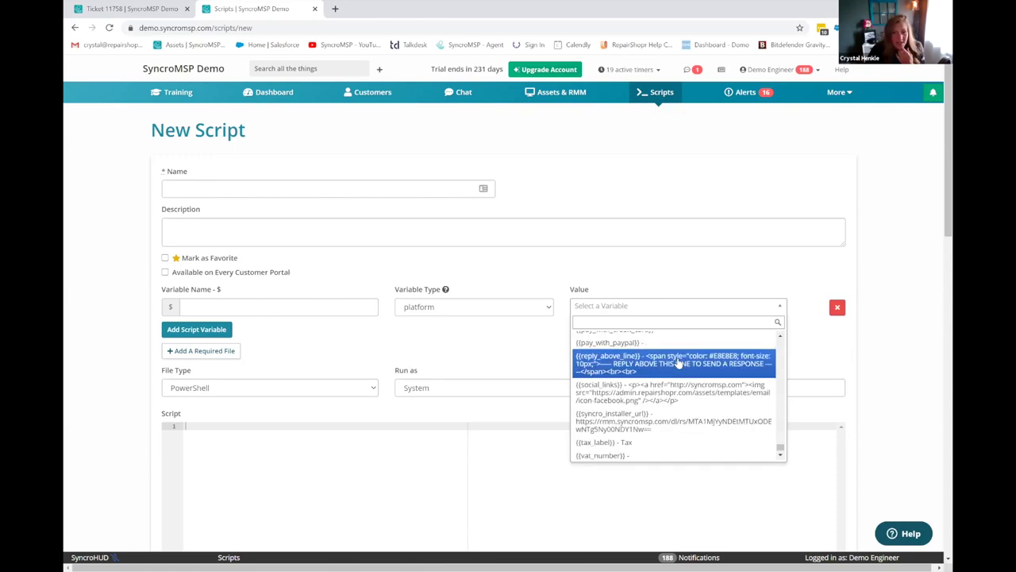
left_click(528, 356)
Examine the Powershell Quick Help examples, including the module import, activity logging, ticket creation and ticket timer entry commands
scroll(529, 345, "down", 2)
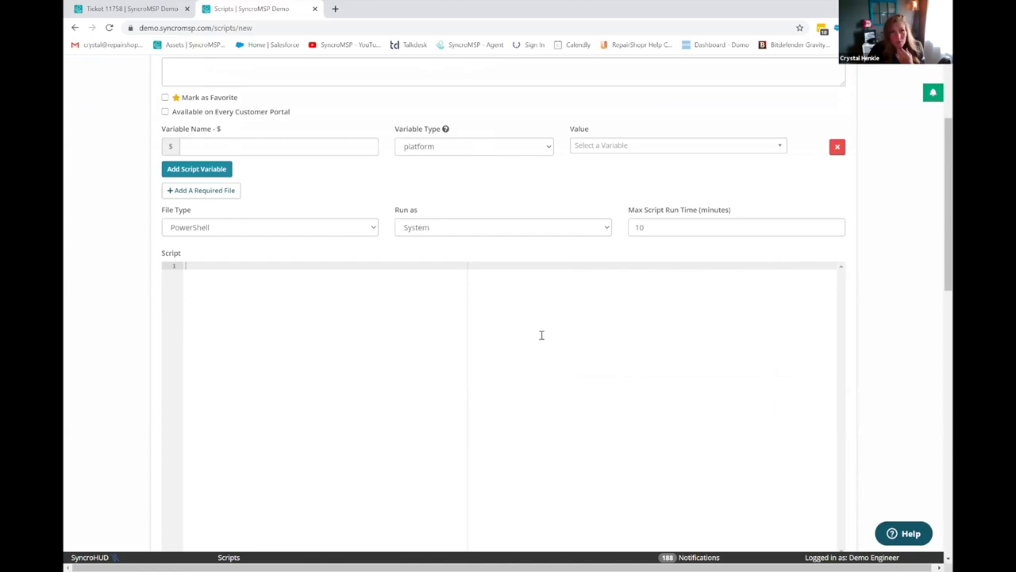
scroll(492, 365, "down", 4)
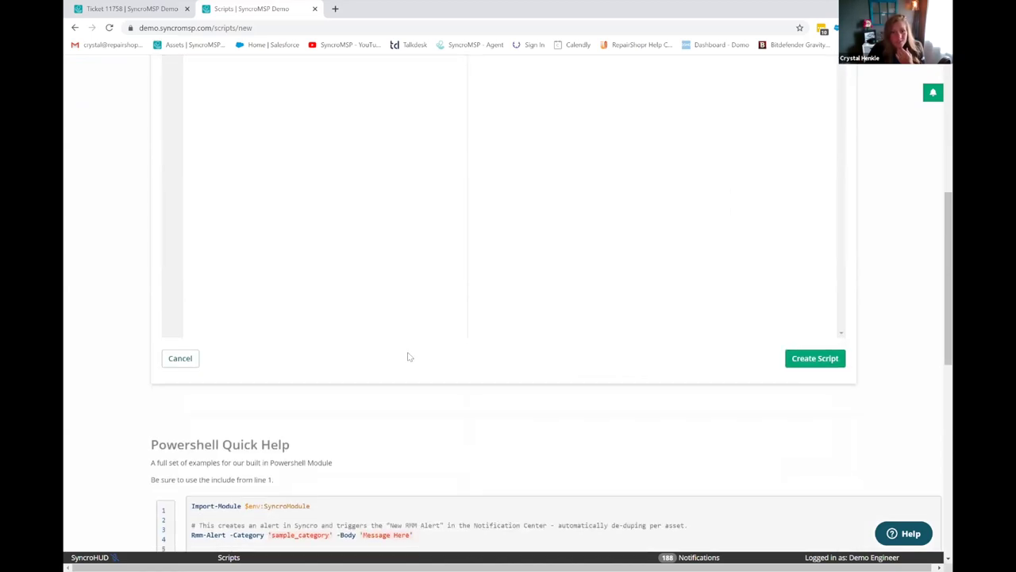
scroll(409, 356, "down", 4)
left_click_drag(151, 127, 184, 139)
scroll(342, 133, "down", 1)
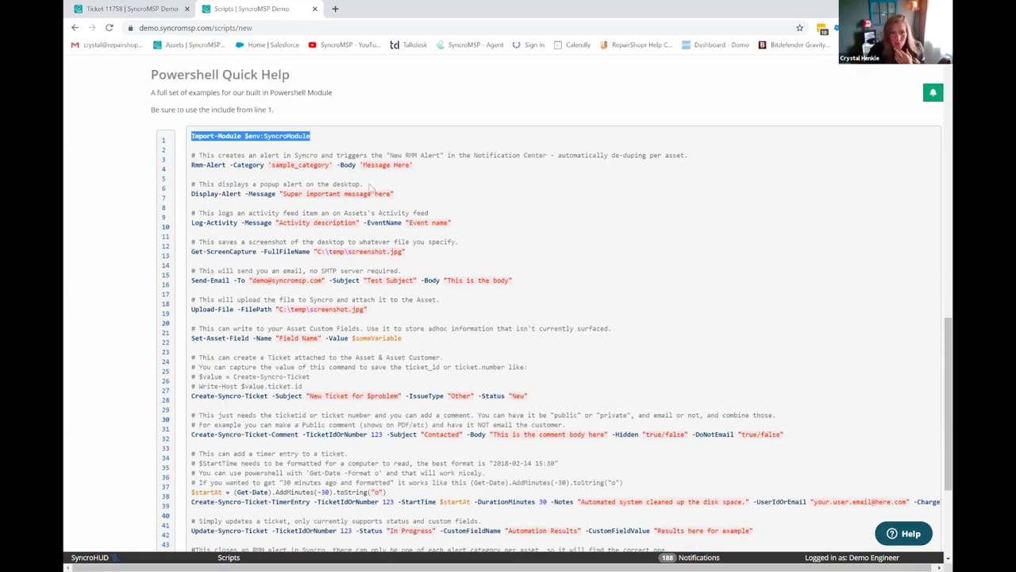
left_click_drag(204, 223, 417, 224)
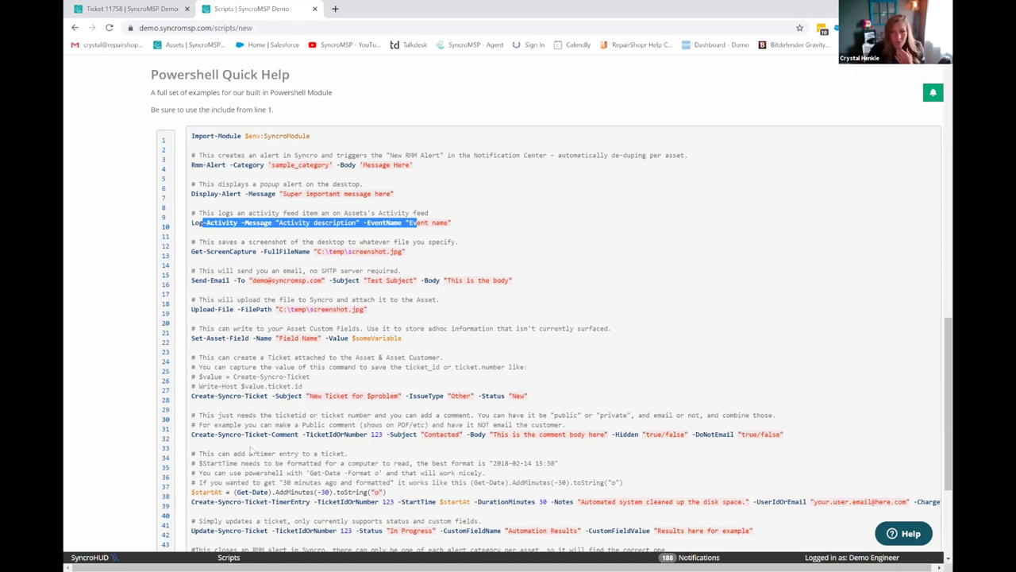
left_click_drag(192, 395, 299, 395)
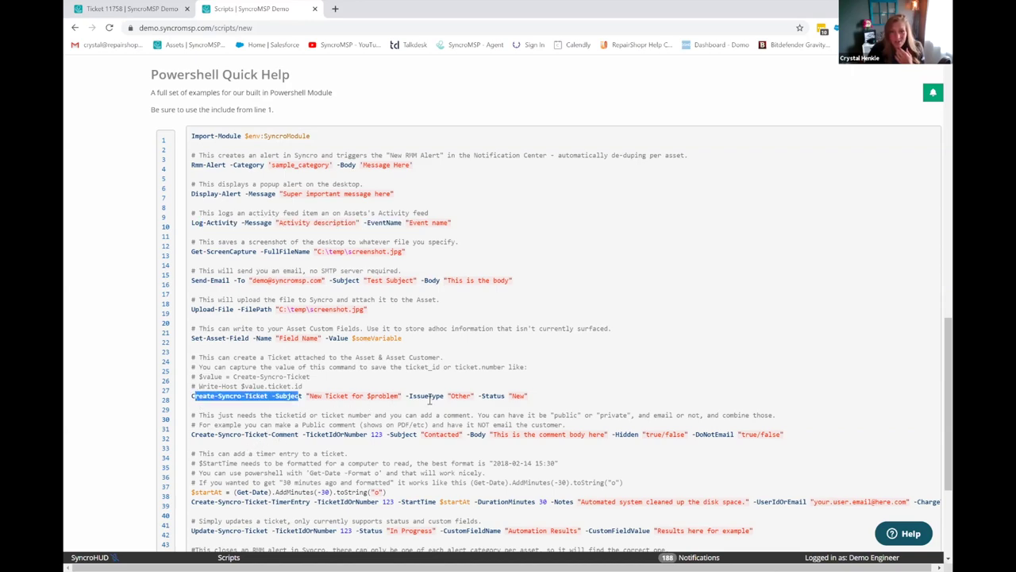
left_click_drag(547, 404, 515, 408)
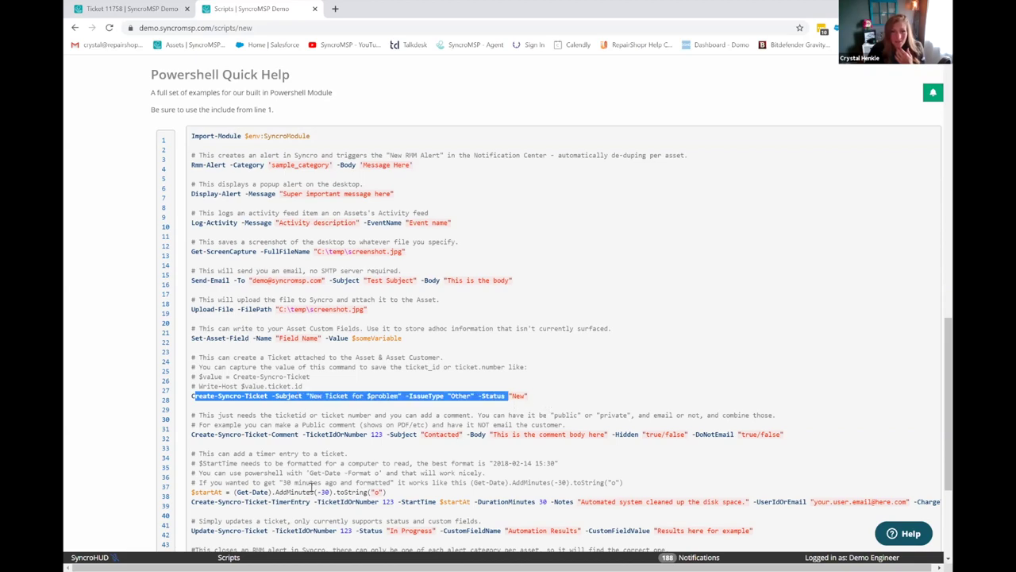
left_click_drag(203, 492, 476, 512)
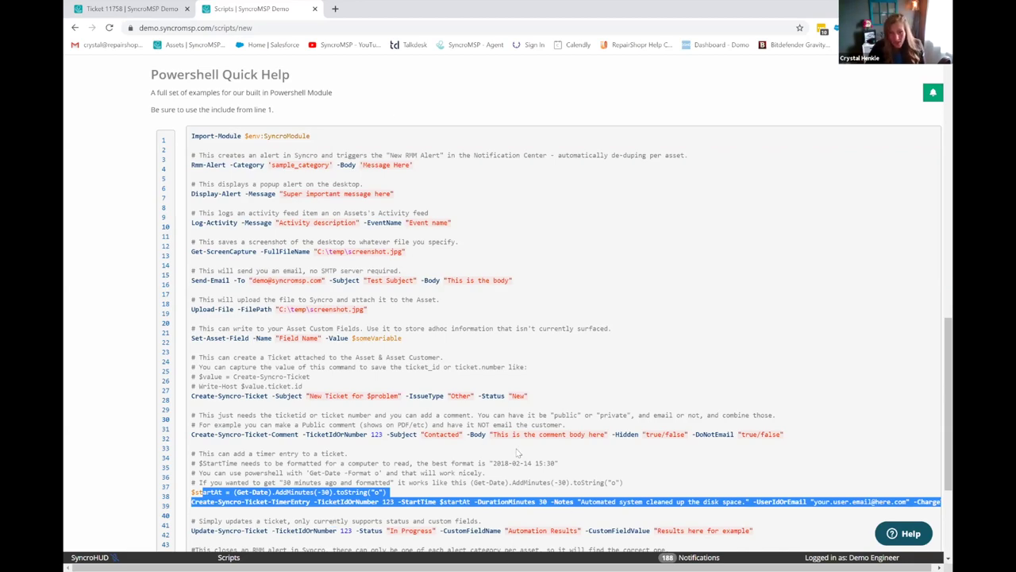
scroll(935, 469, "up", 10)
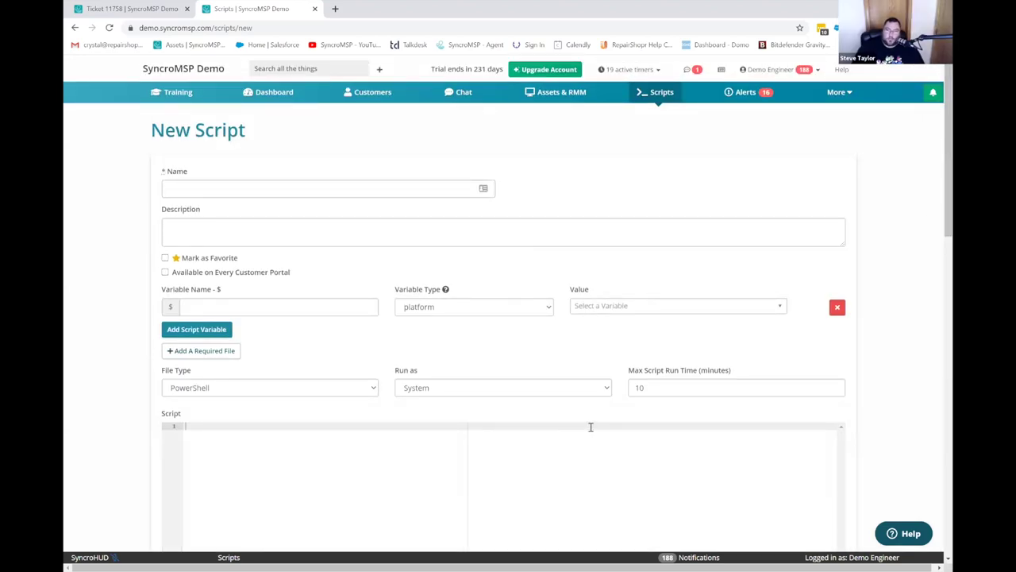
left_click_drag(934, 225, 934, 498)
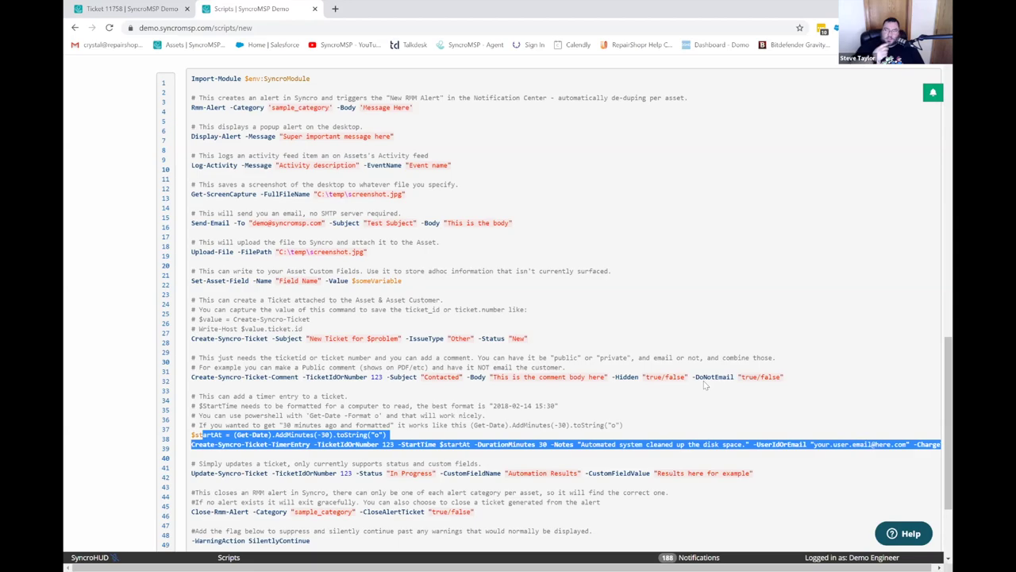
left_click_drag(935, 406, 936, 147)
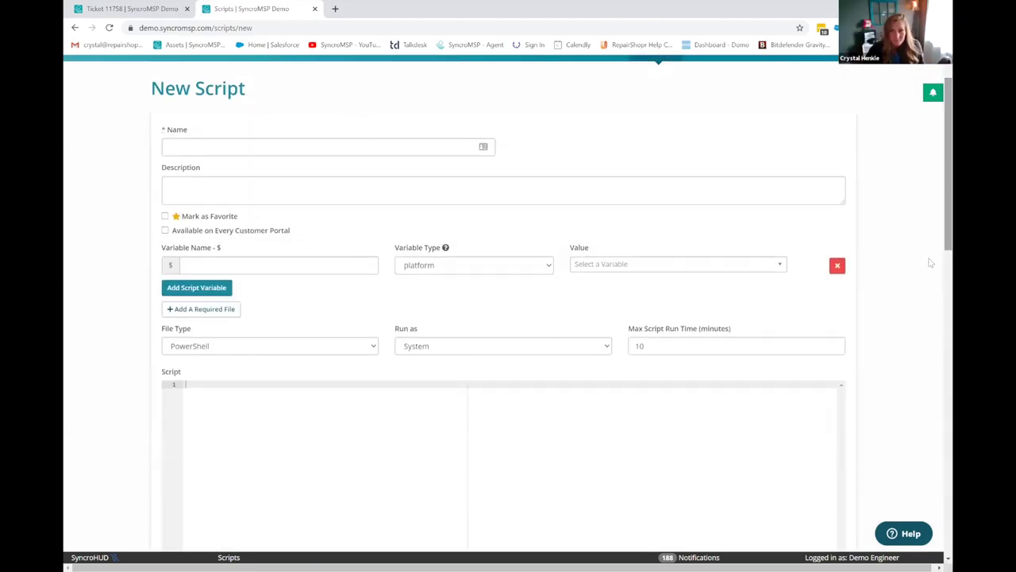
Name the script variable Bitlocker, leaving its platform value unselected
left_click(648, 264)
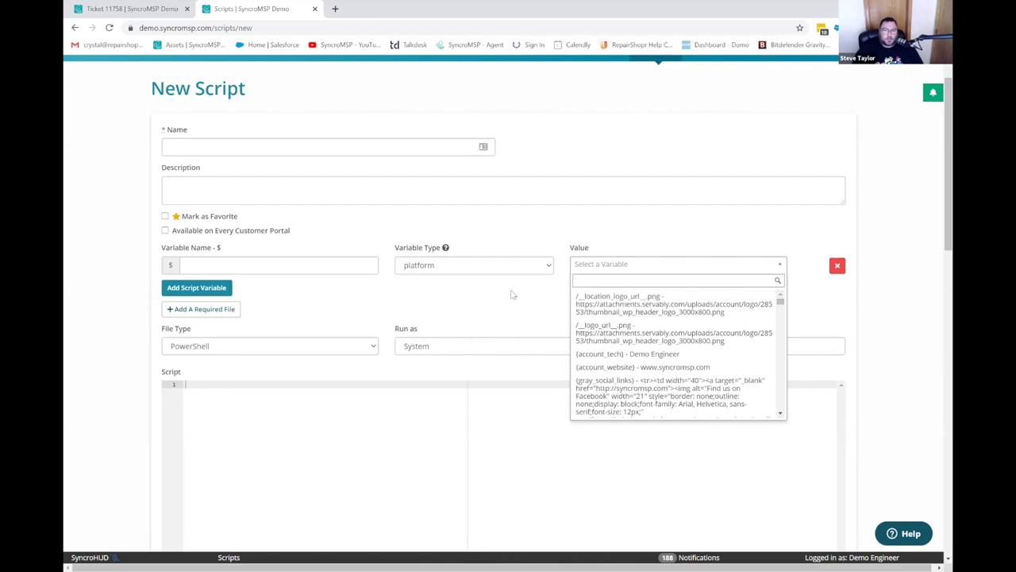
left_click(245, 267)
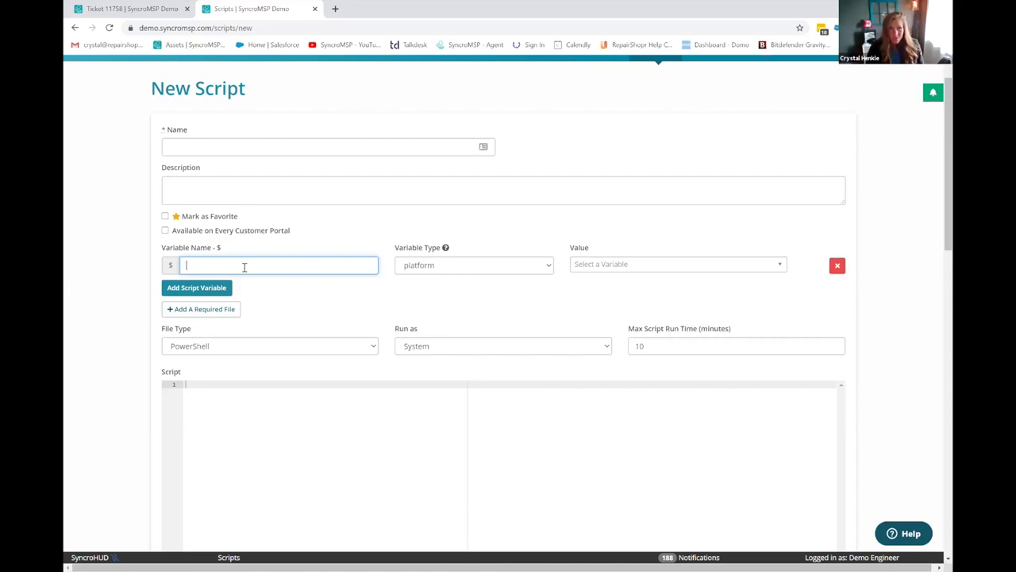
type("Bitlocker")
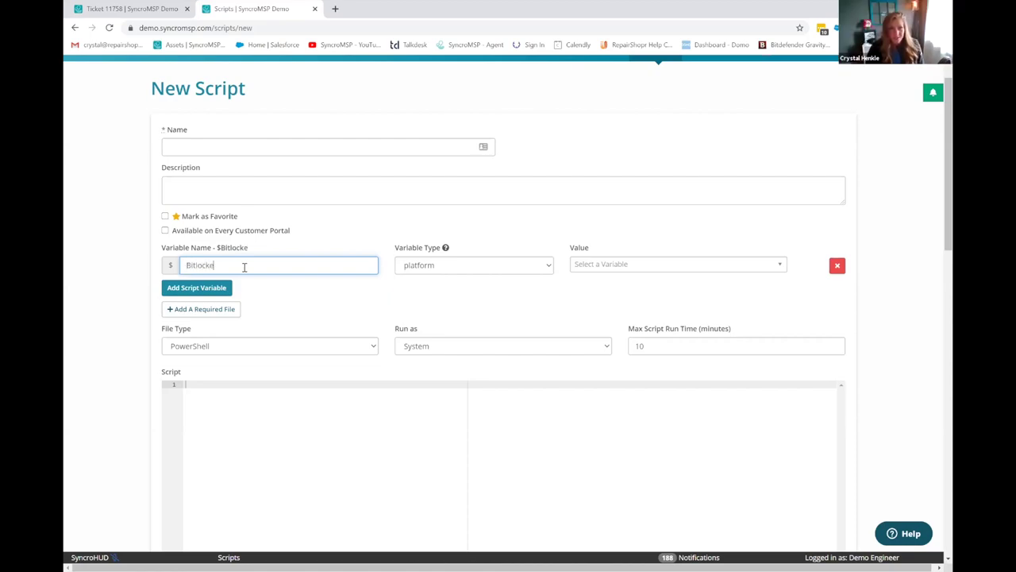
key("Tab")
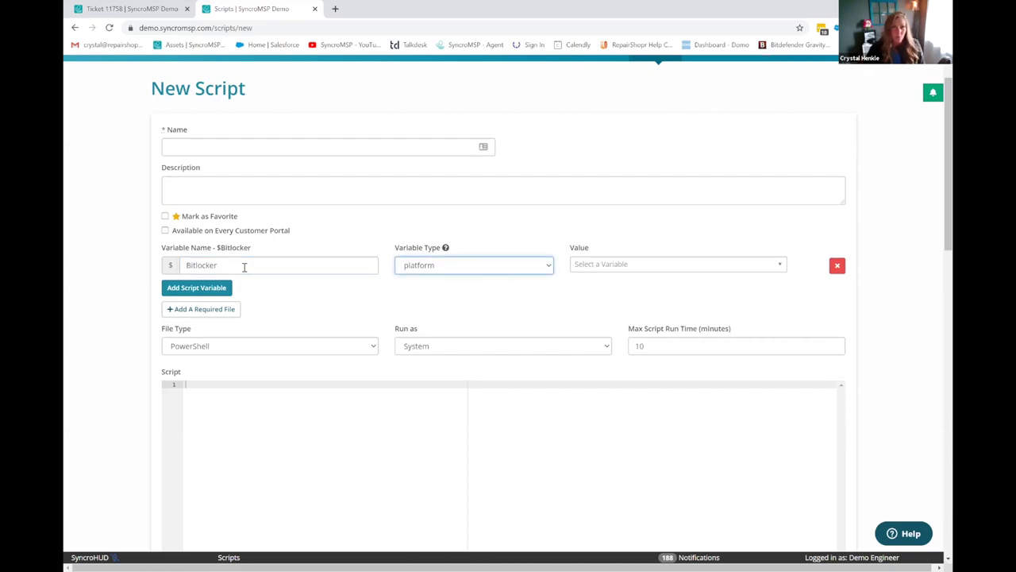
Search the platform values for bit and key, and set the script variable's value to {{contact_custom_field_acronis_api_key}}
left_click(638, 270)
type("bit")
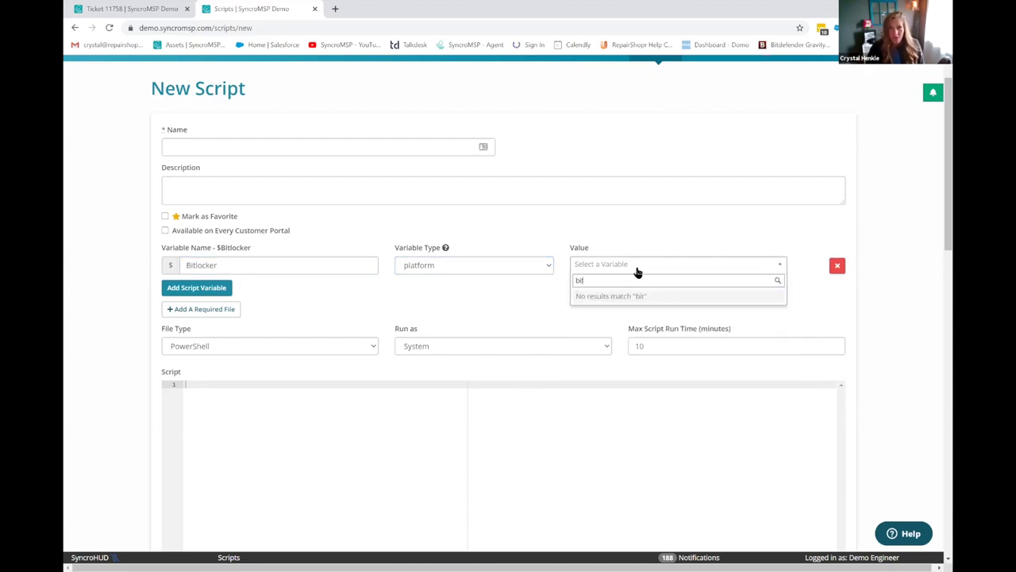
key("BackSpace")
key("BackSpace")
key("BackSpace")
type("key")
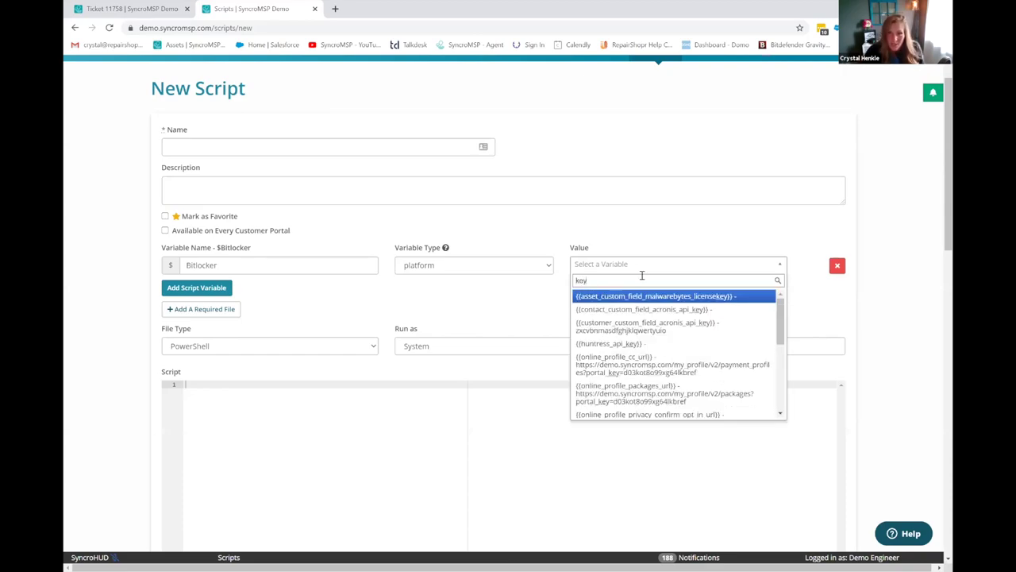
left_click(674, 311)
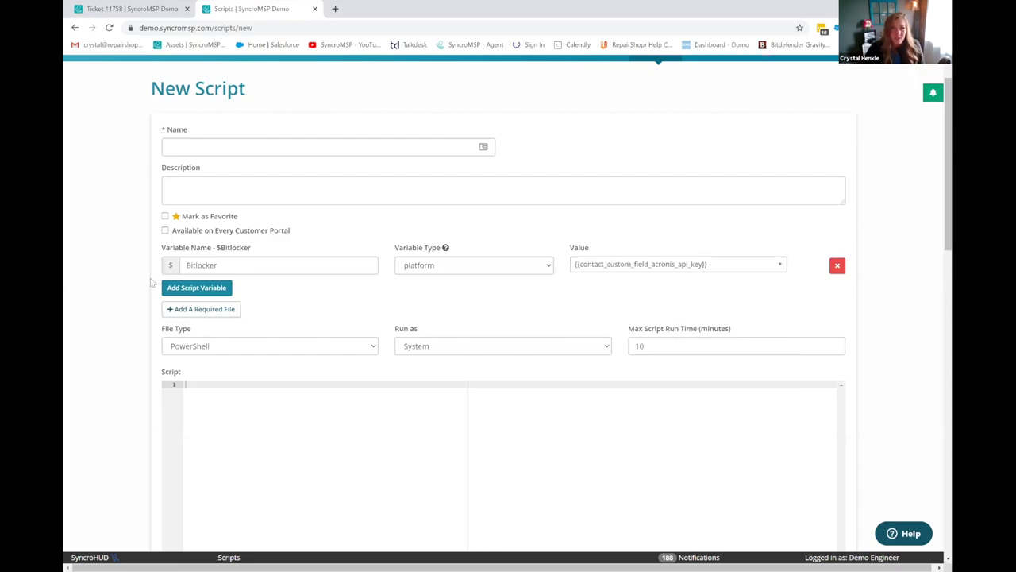
Rename the script variable to Acronis
left_click_drag(232, 268, 135, 282)
type("Acronic")
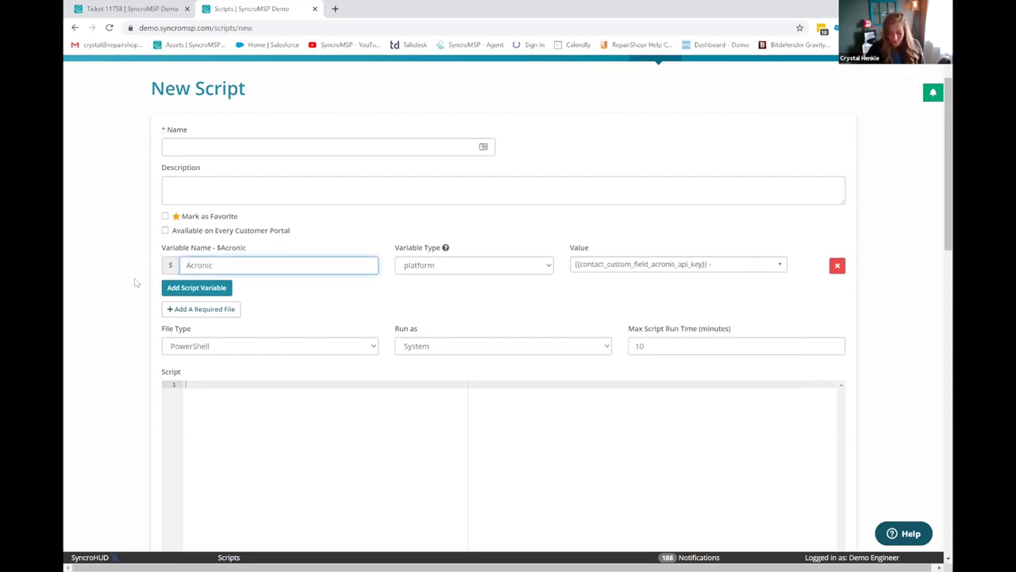
key("BackSpace")
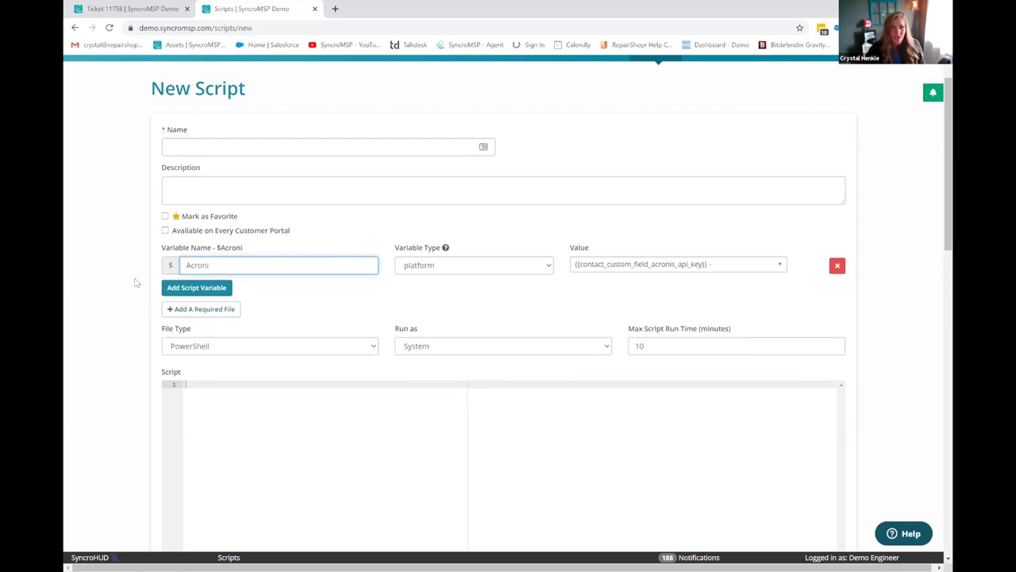
left_click(323, 297)
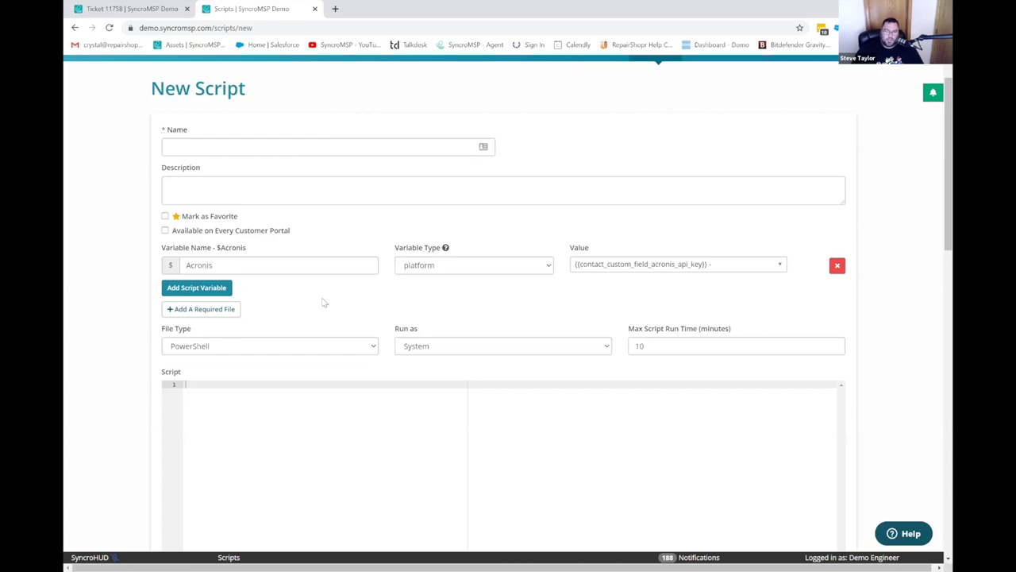
Browse the variable's available platform values and search them for zip and for a customer's postal code, without changing the selection
left_click(650, 269)
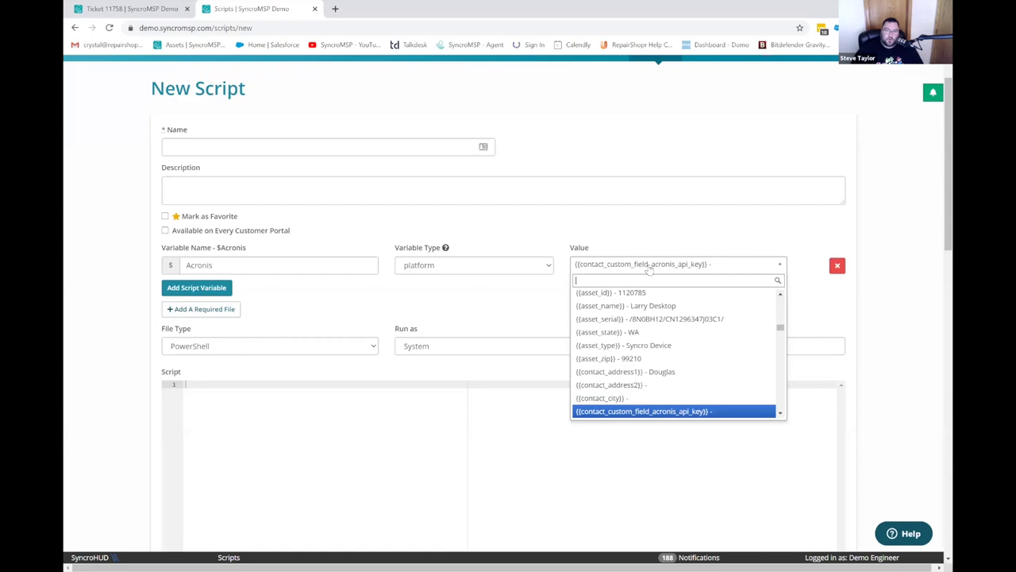
scroll(723, 353, "down", 10)
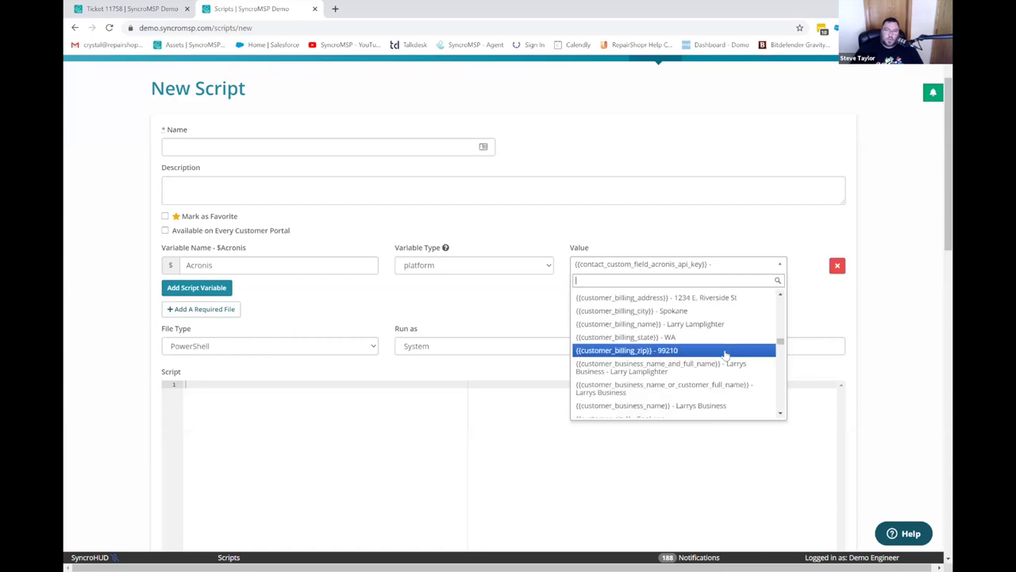
scroll(725, 355, "down", 5)
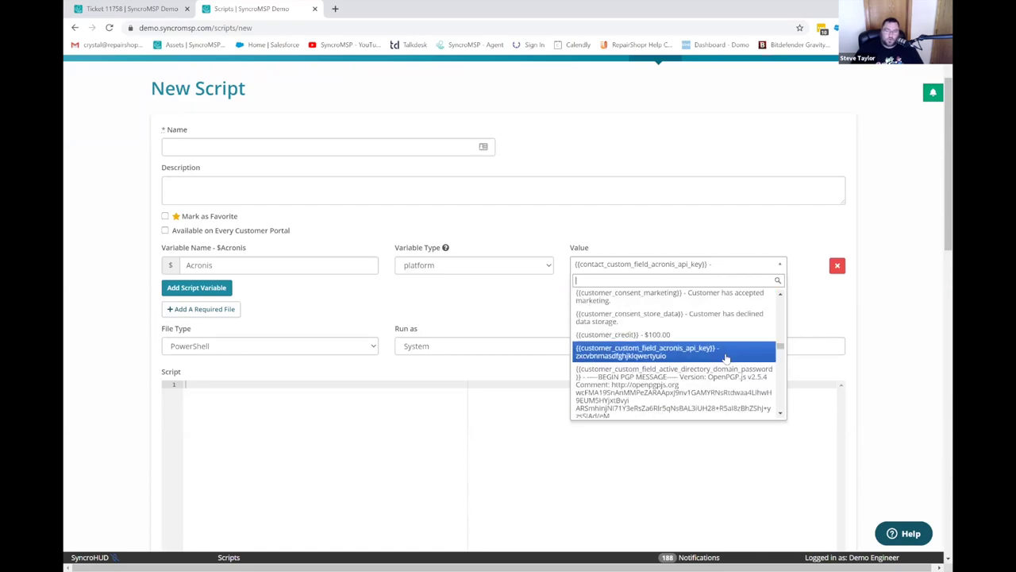
scroll(725, 359, "down", 2)
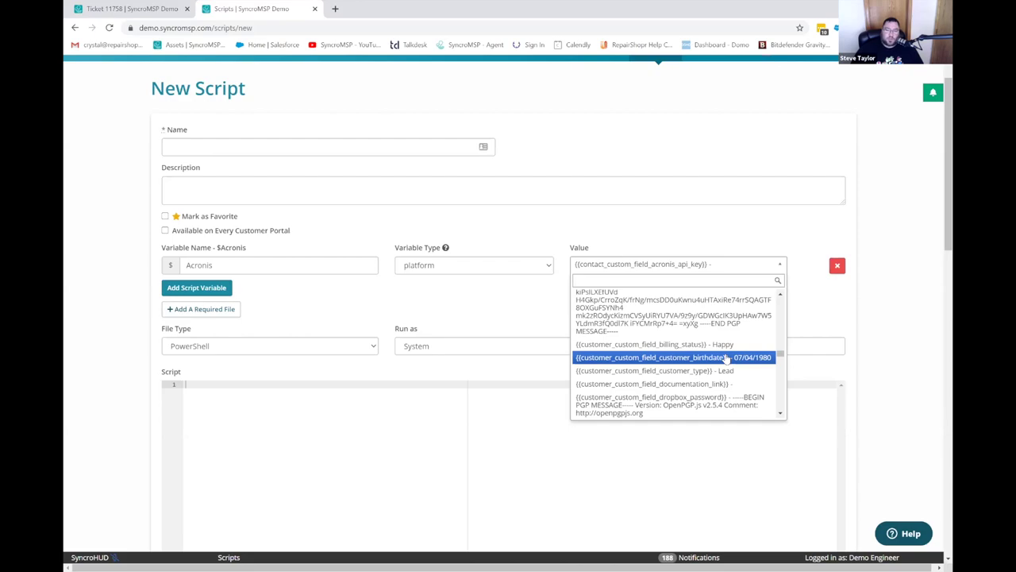
type("zip")
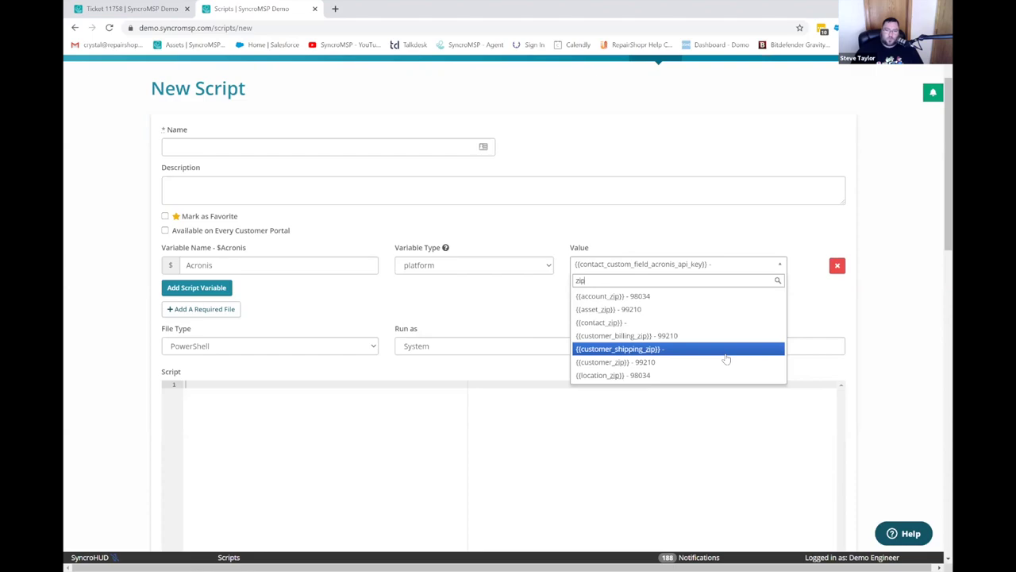
left_click(557, 286)
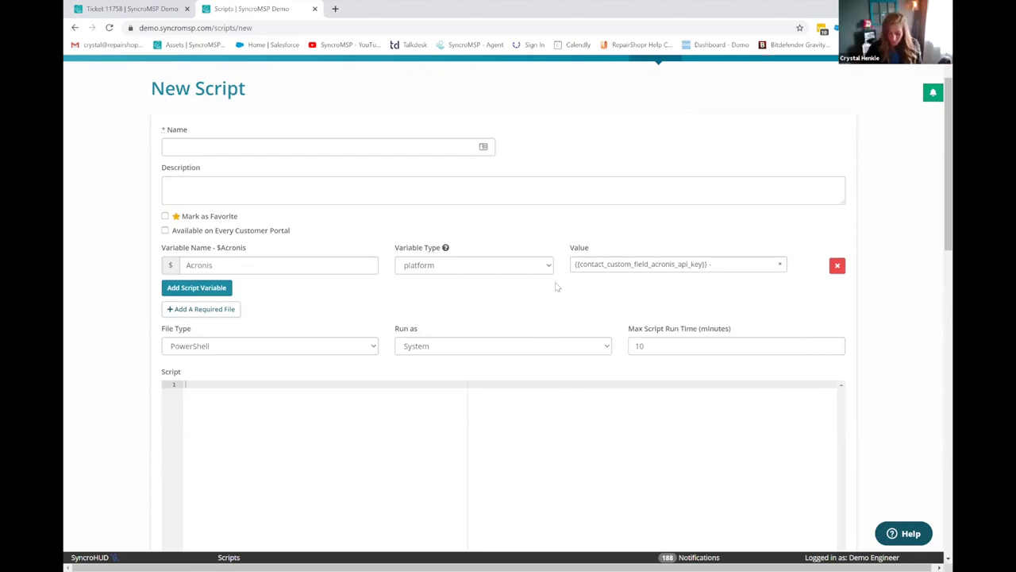
type("99210")
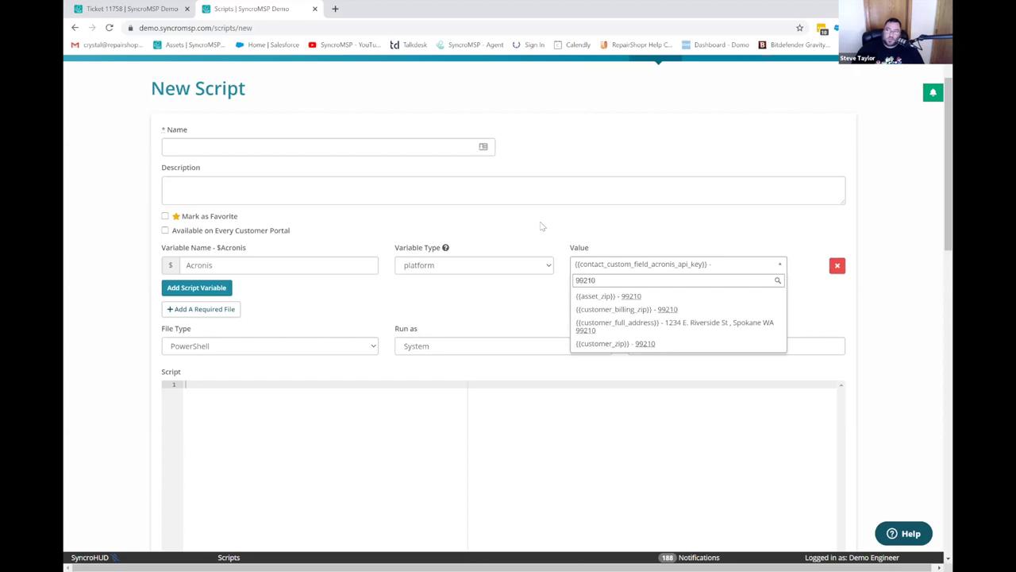
Examine the Set-Asset-Field example for writing to asset custom fields in the Powershell Quick Help
scroll(542, 227, "down", 6)
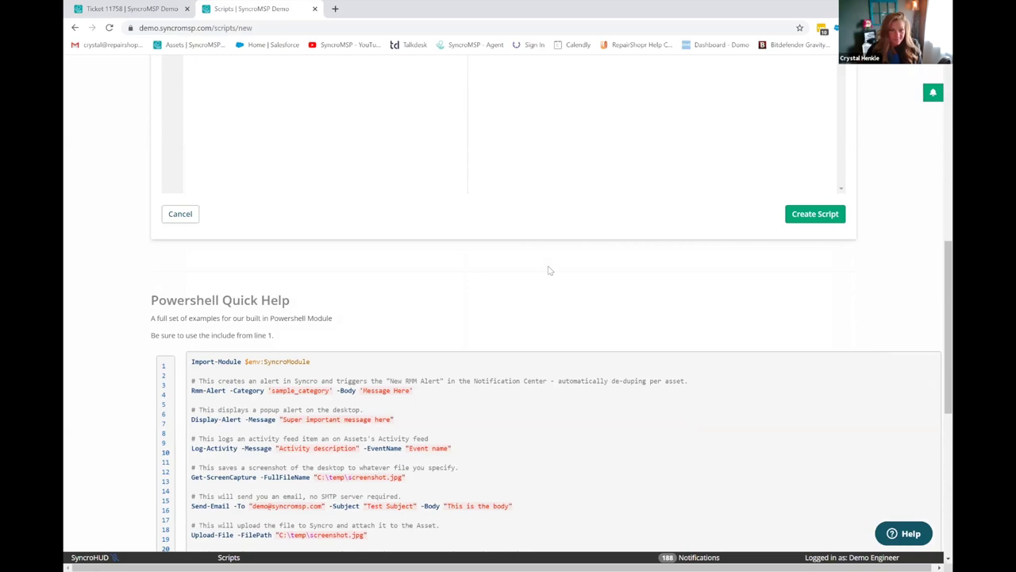
scroll(548, 270, "down", 1)
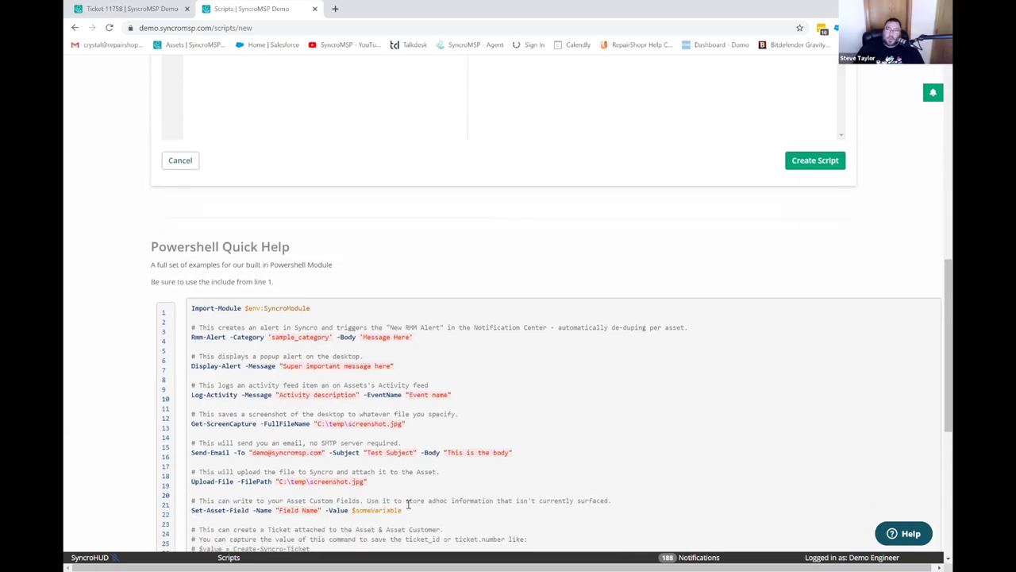
left_click_drag(400, 512, 191, 516)
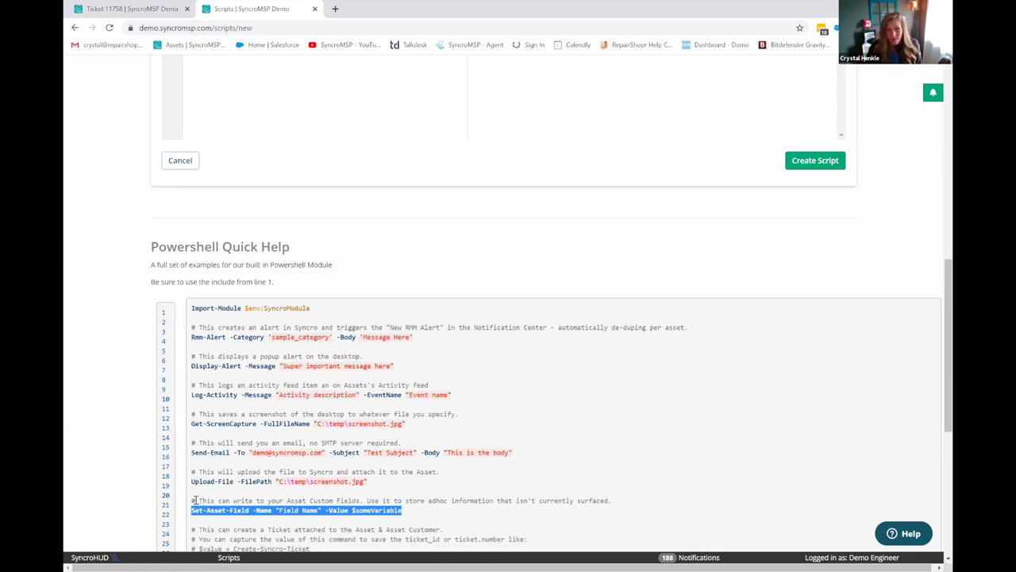
left_click_drag(192, 500, 395, 514)
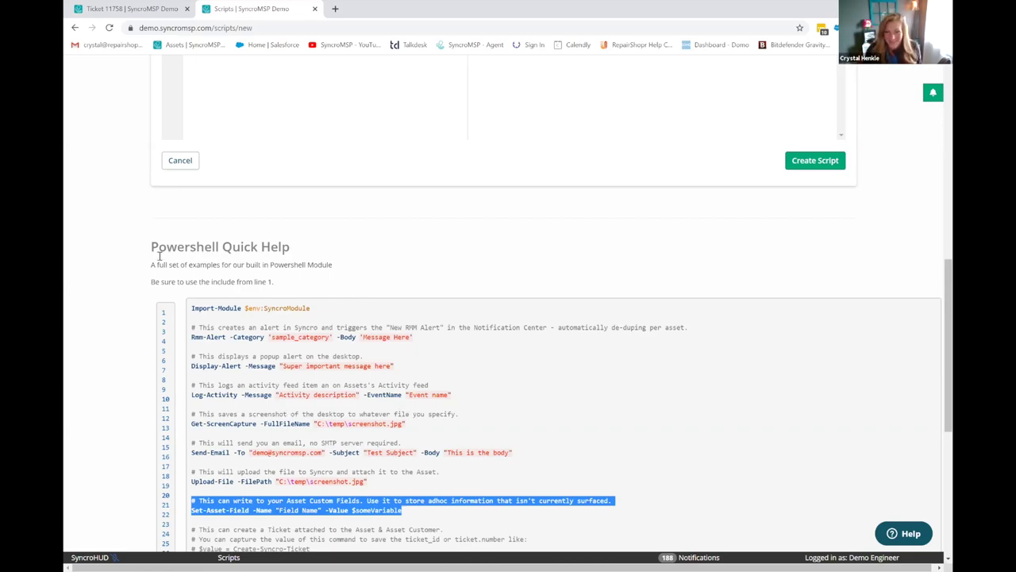
left_click(485, 281)
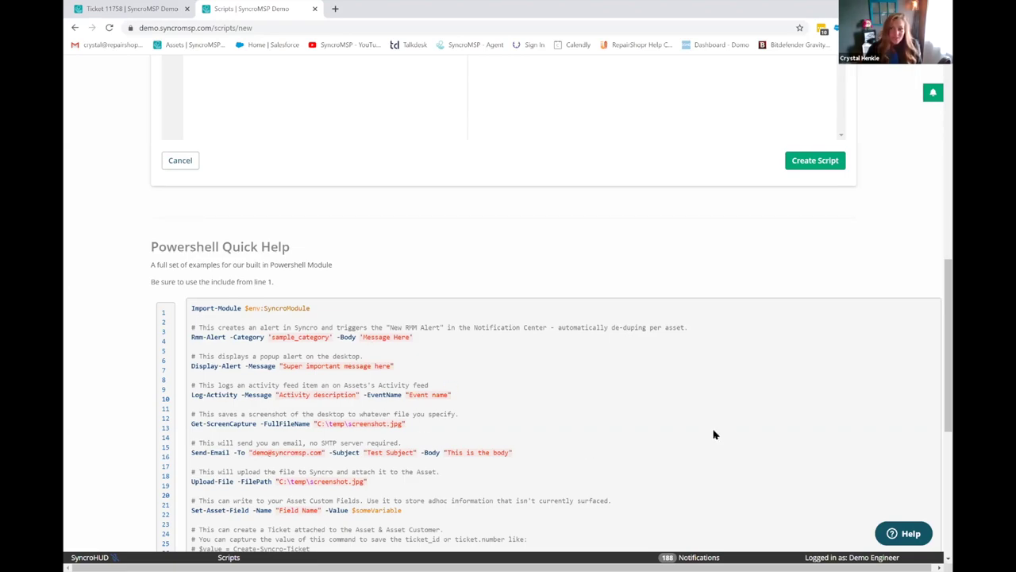
scroll(714, 434, "up", 10)
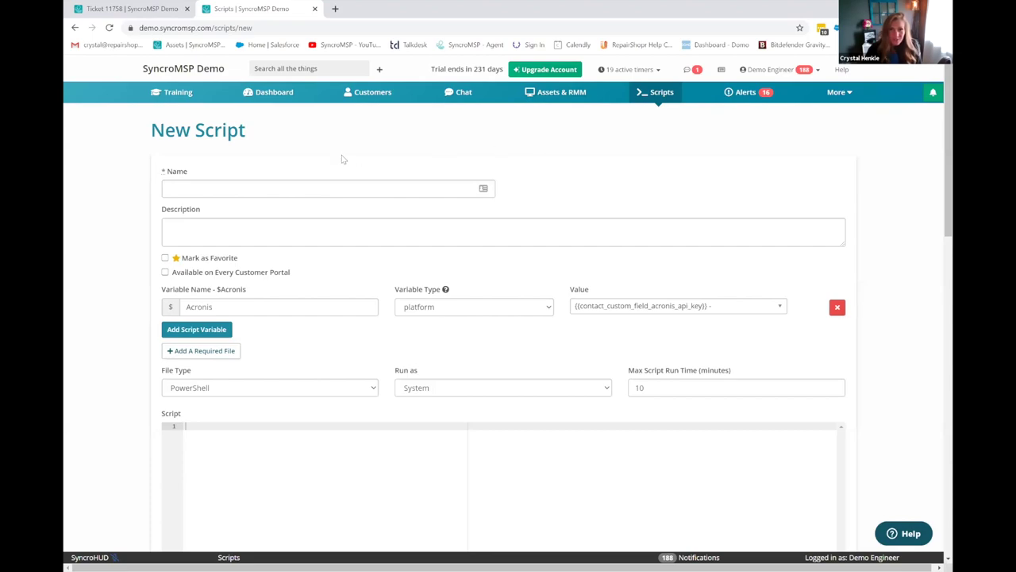
Open Automated Remediation for the assets and start a new automated remediation
left_click(568, 99)
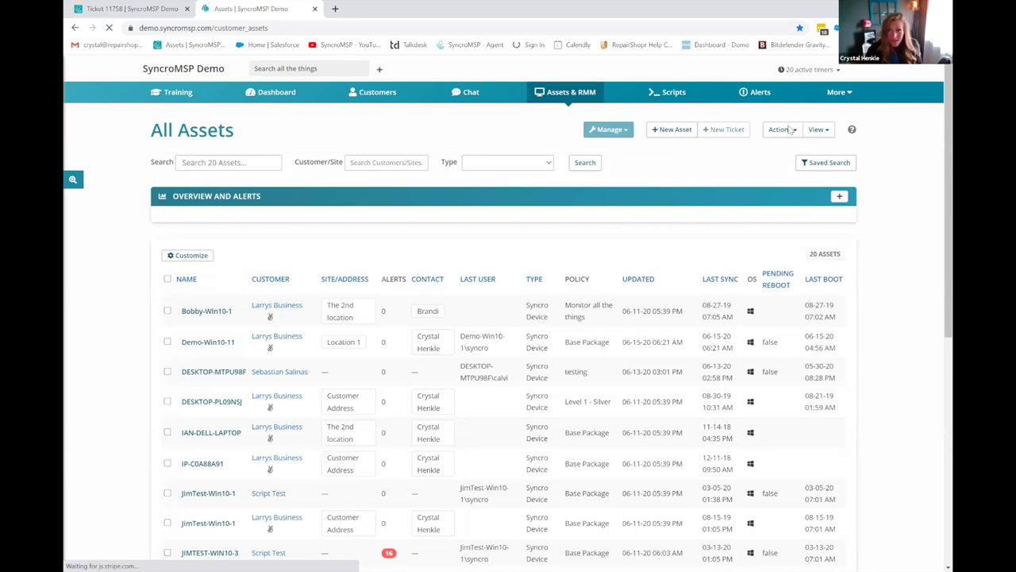
left_click(784, 130)
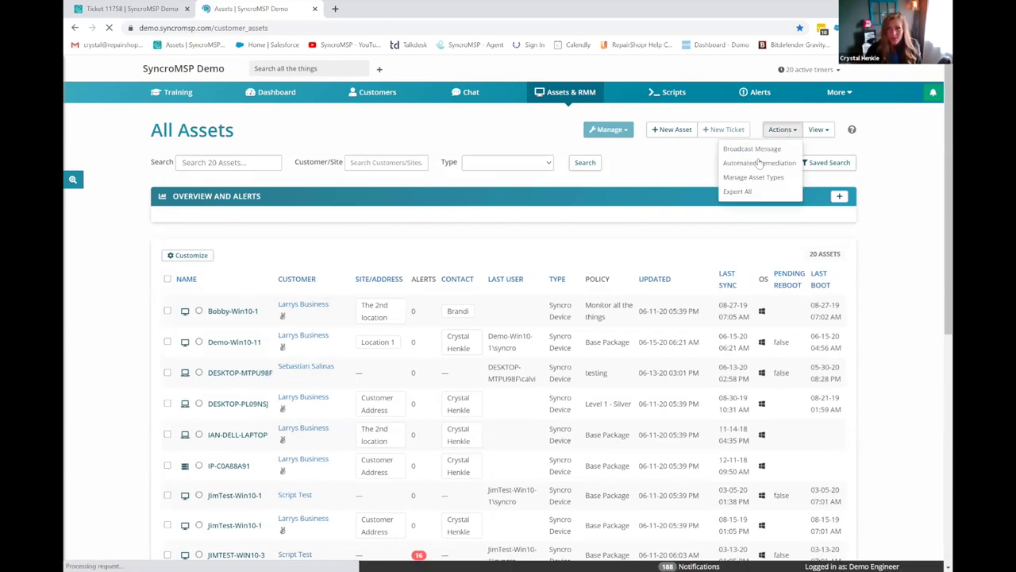
left_click(768, 164)
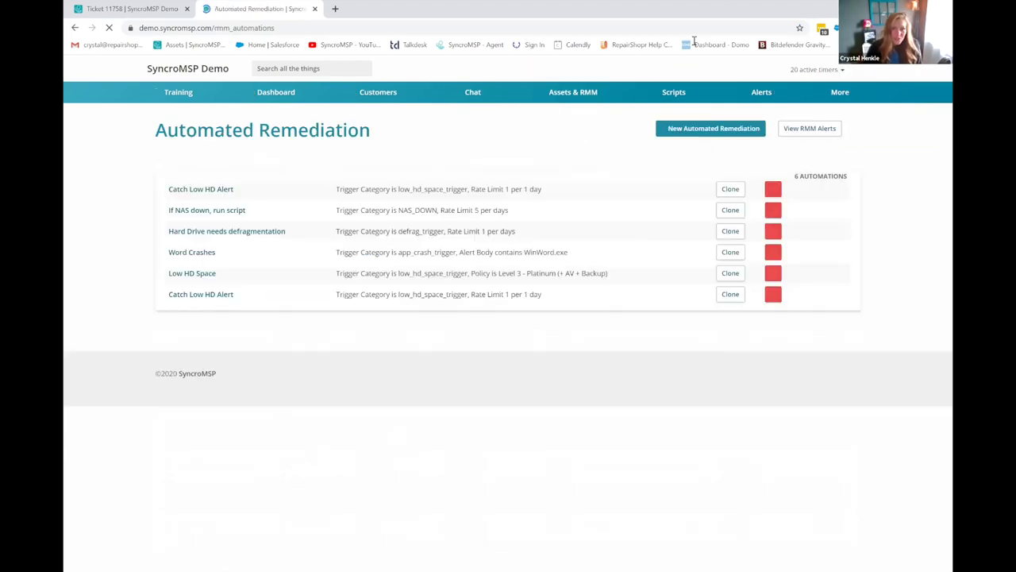
left_click(719, 127)
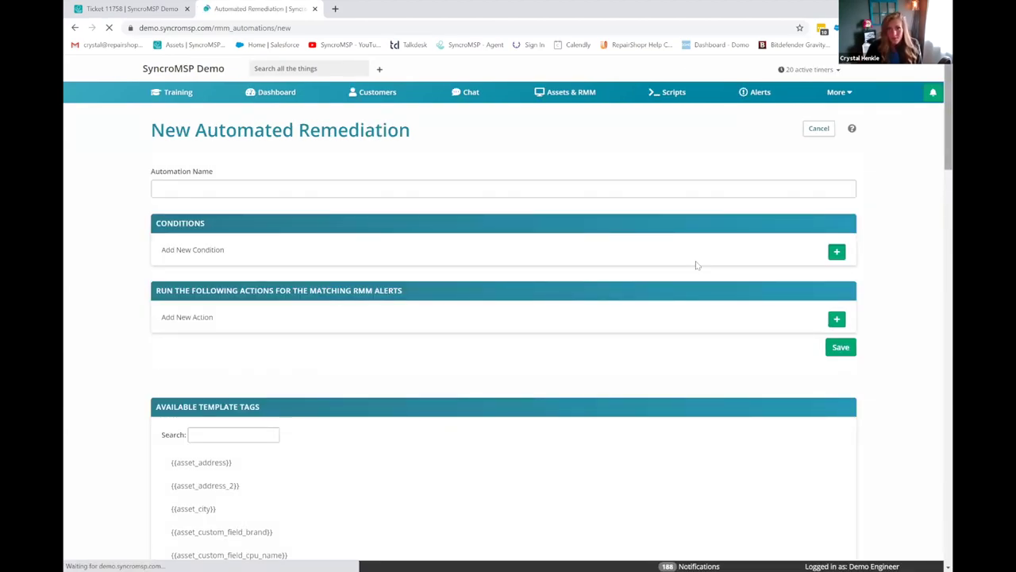
Add a condition that the Trigger Category is Low Hard Drive Space
left_click(837, 251)
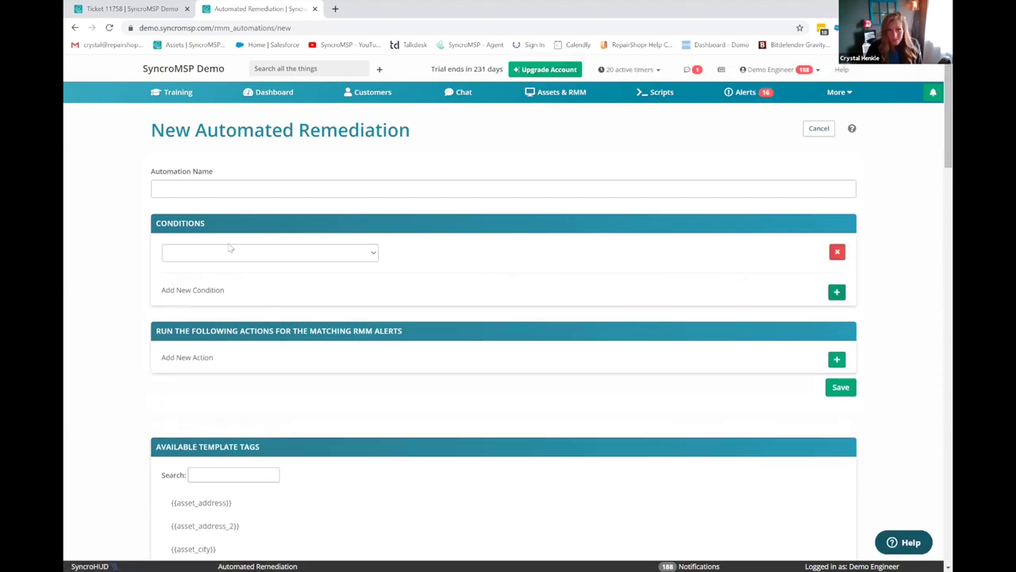
left_click(264, 254)
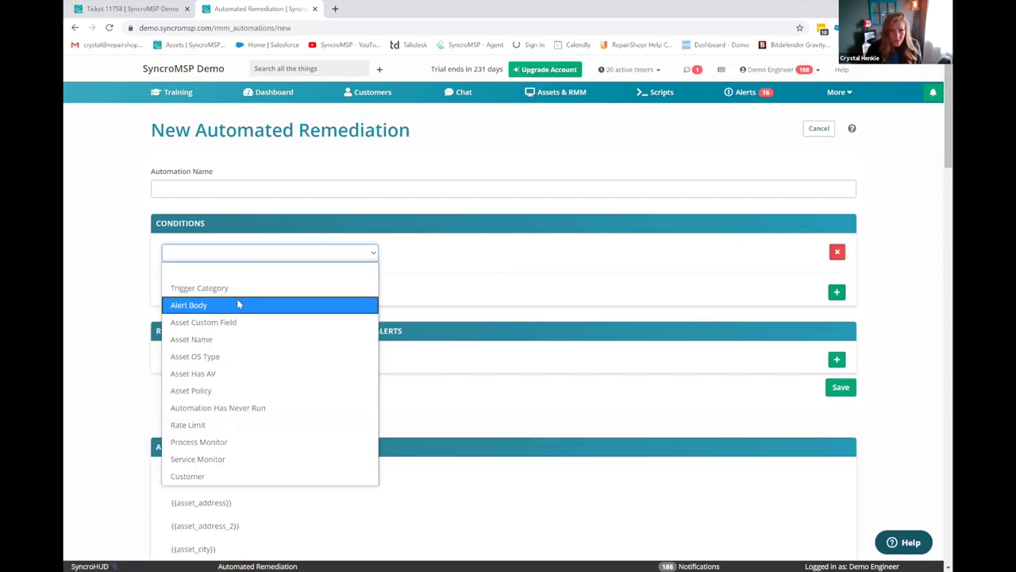
left_click(251, 289)
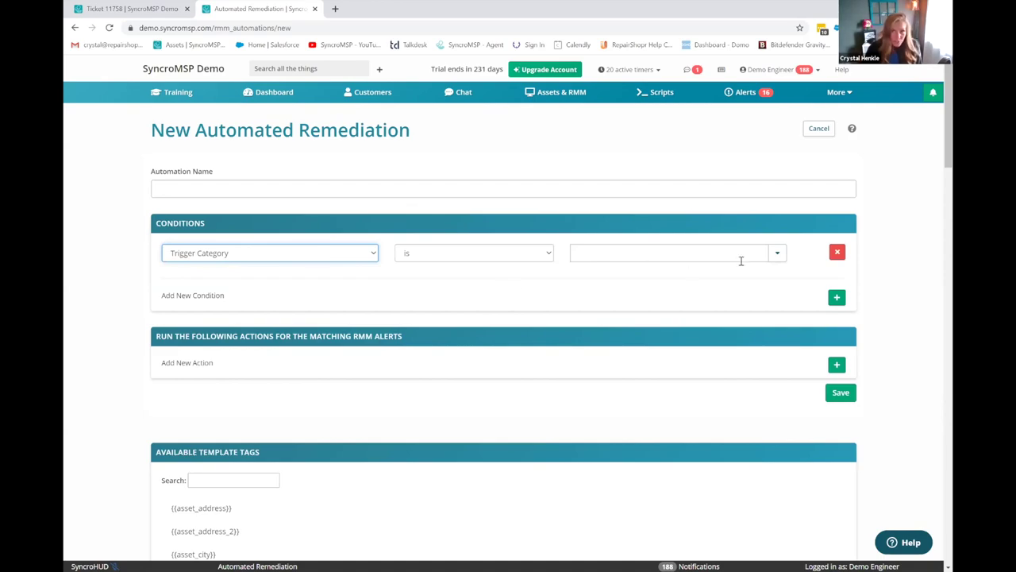
left_click(448, 257)
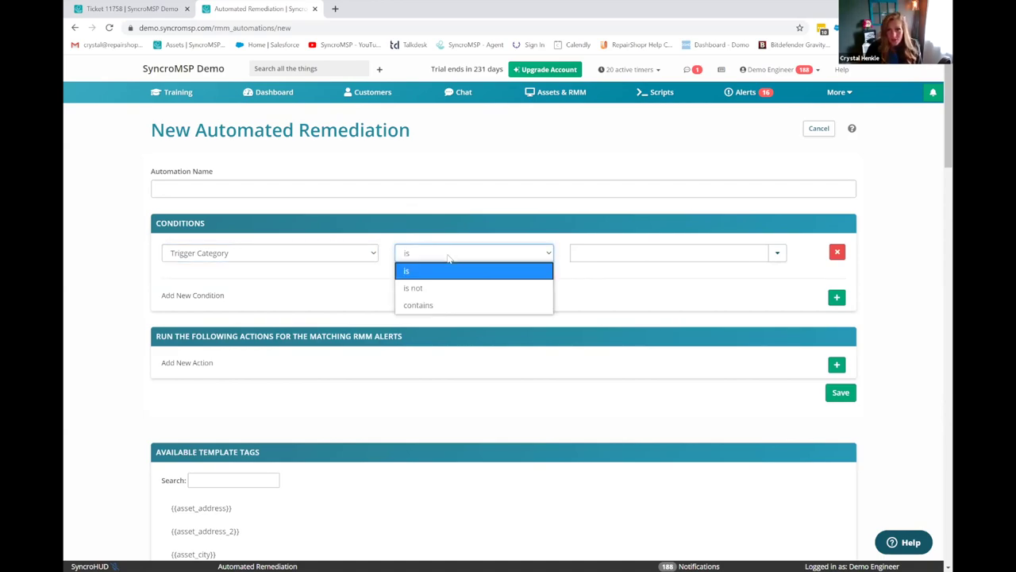
left_click(450, 258)
left_click(777, 253)
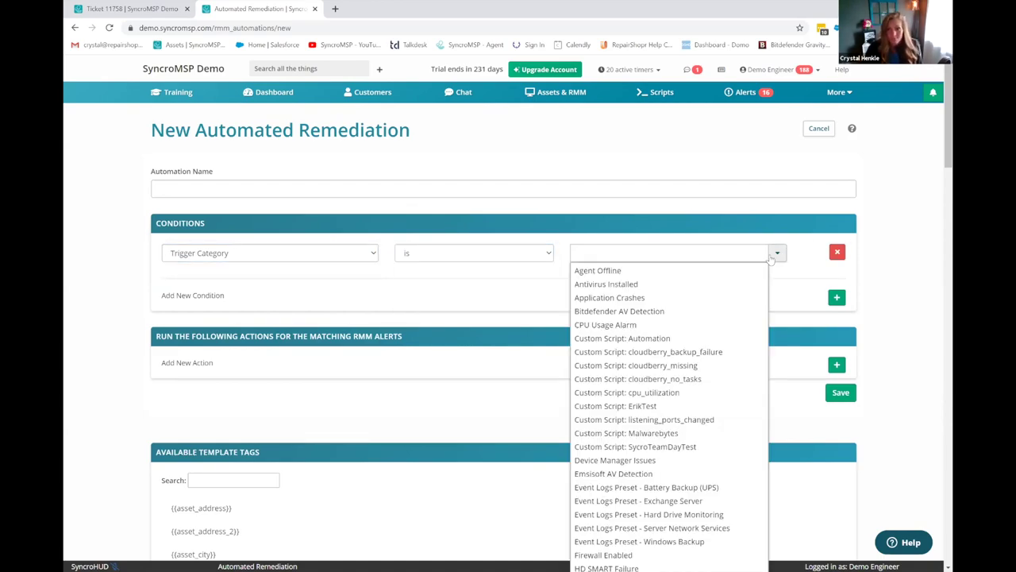
scroll(679, 432, "down", 2)
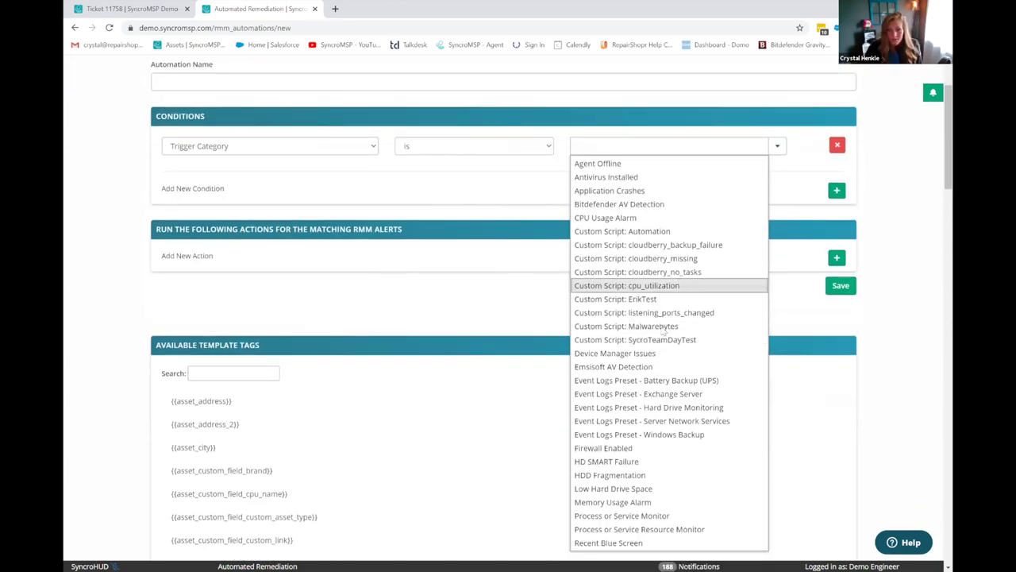
left_click(647, 489)
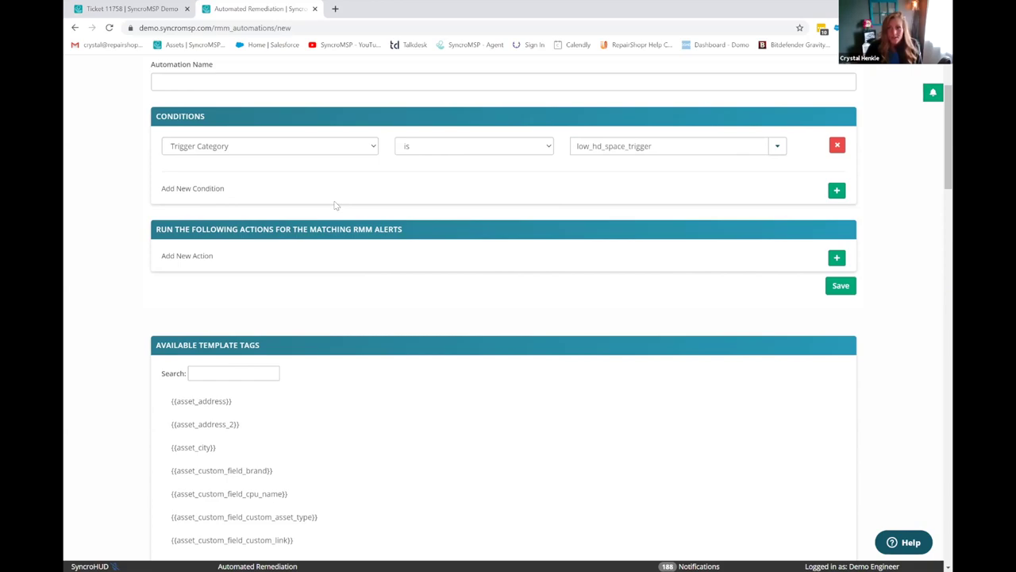
Add a second condition row and review its available condition types, leaving the row blank
left_click(214, 189)
left_click(228, 196)
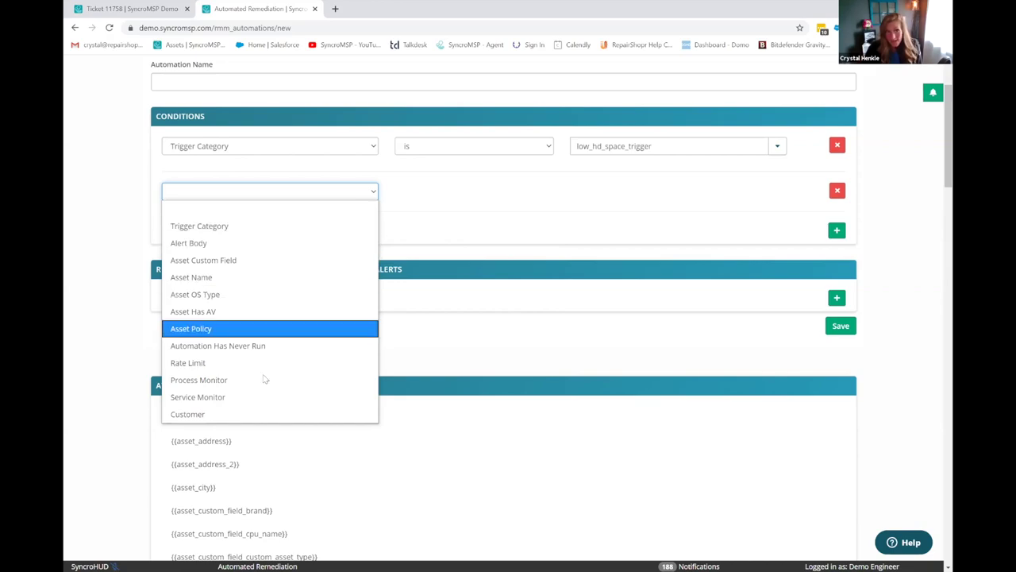
left_click(524, 352)
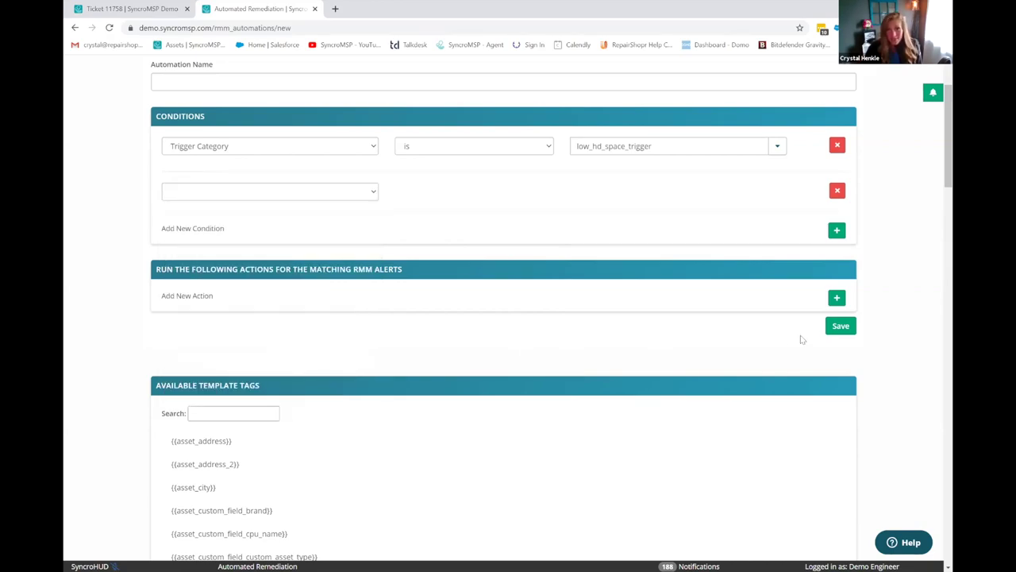
Add a Convert to Ticket action for the matching RMM alerts and review its ticket fields
left_click(836, 297)
left_click(258, 300)
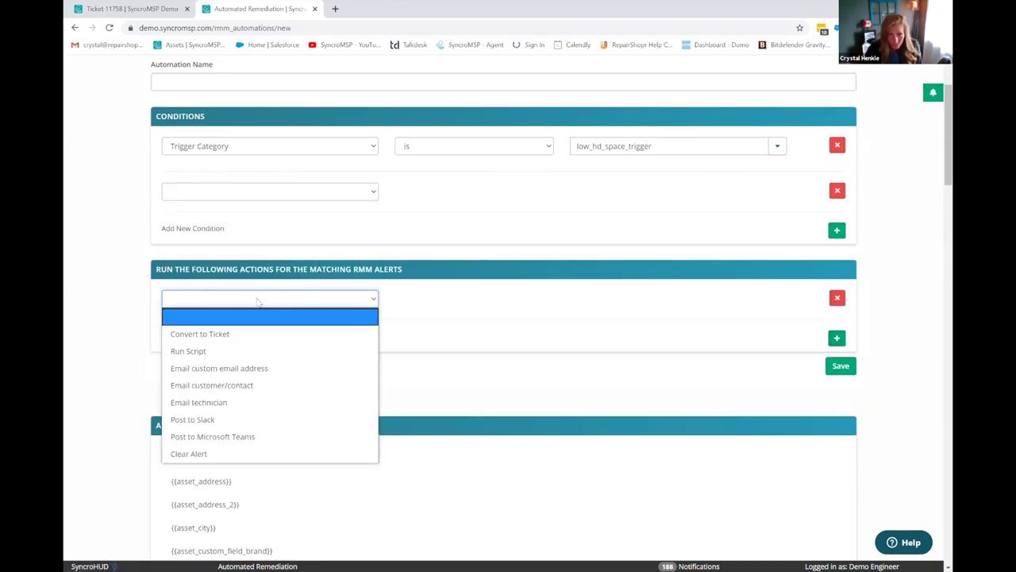
left_click(206, 340)
scroll(484, 290, "down", 1)
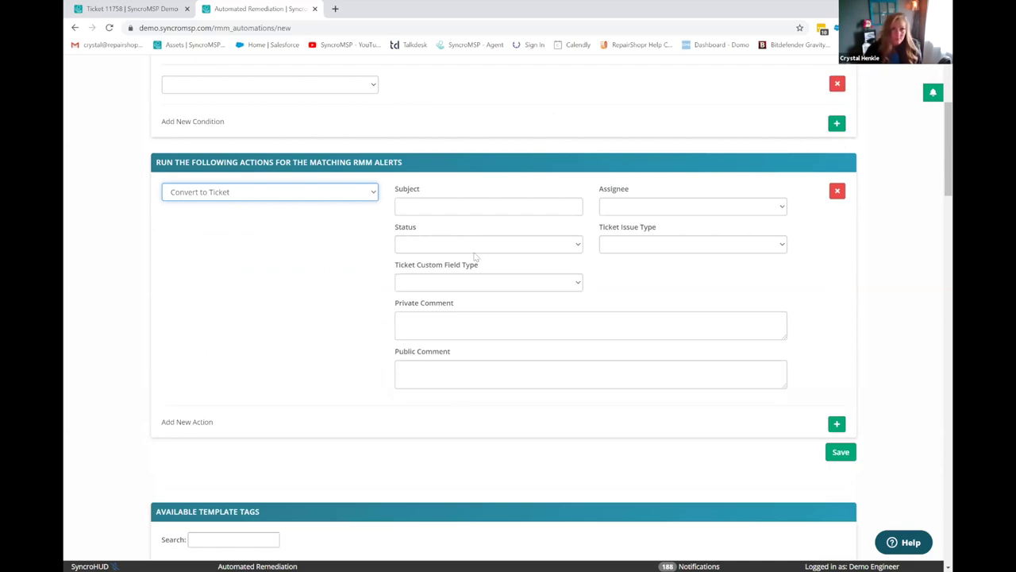
scroll(474, 255, "down", 1)
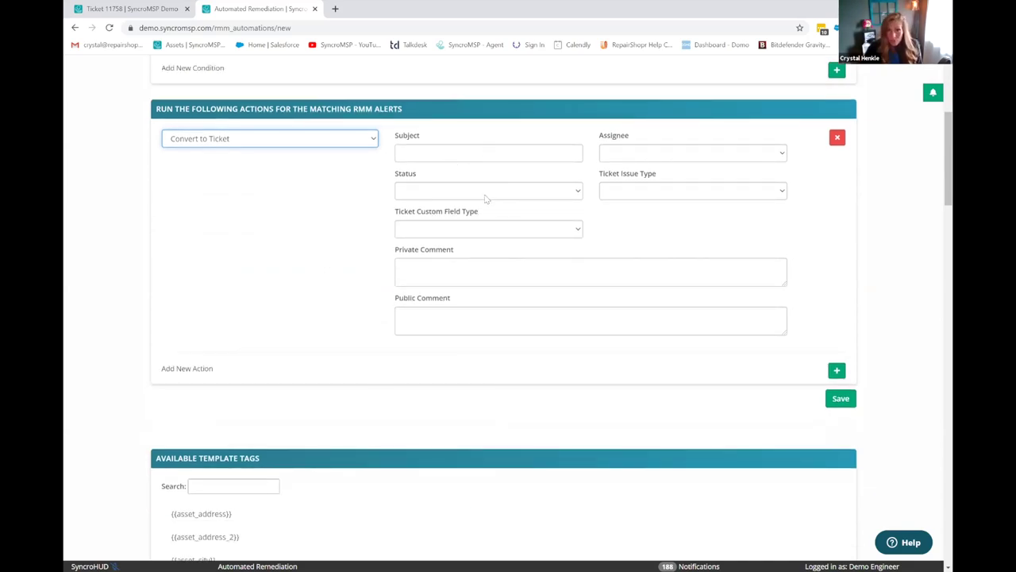
Add a Run Script action after the Convert to Ticket action and review the other available action types, keeping Run Script selected
scroll(476, 361, "down", 2)
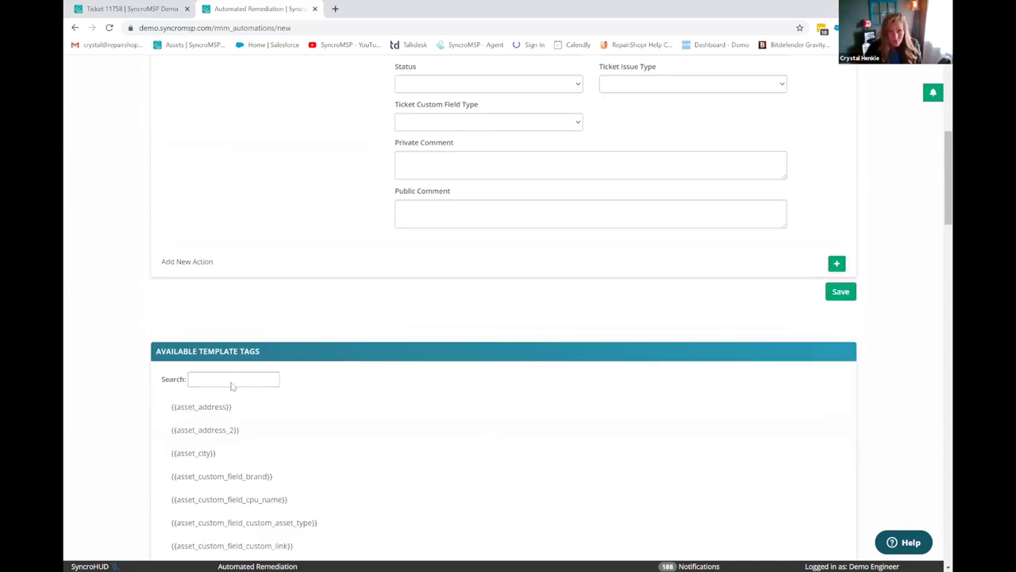
scroll(414, 373, "up", 3)
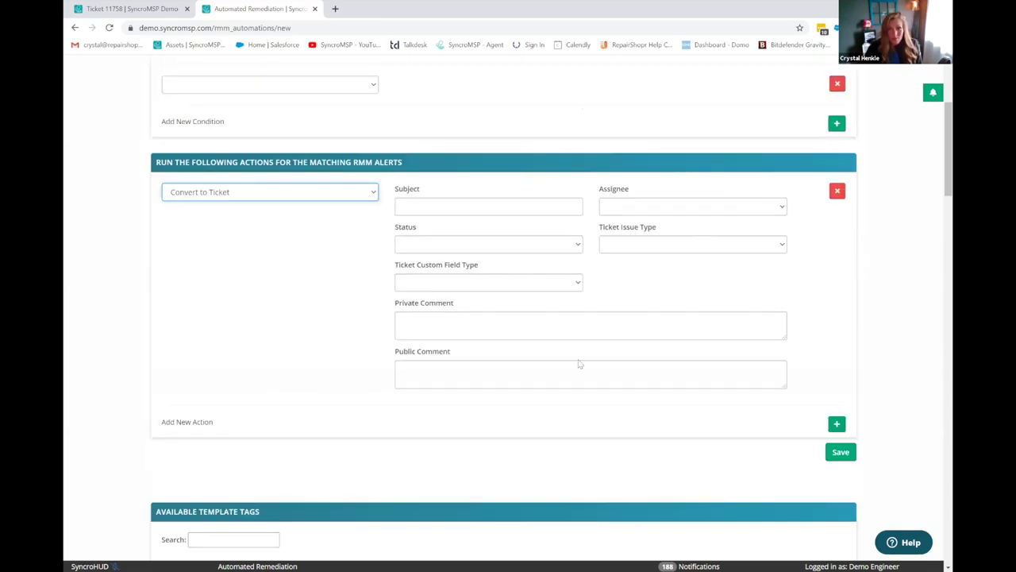
scroll(836, 340, "down", 2)
left_click(837, 317)
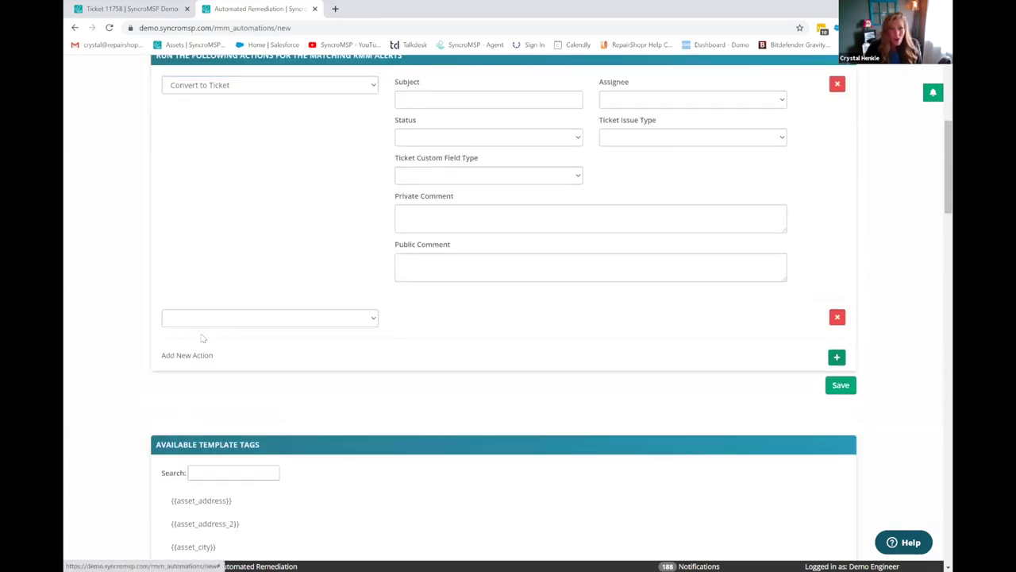
left_click(225, 319)
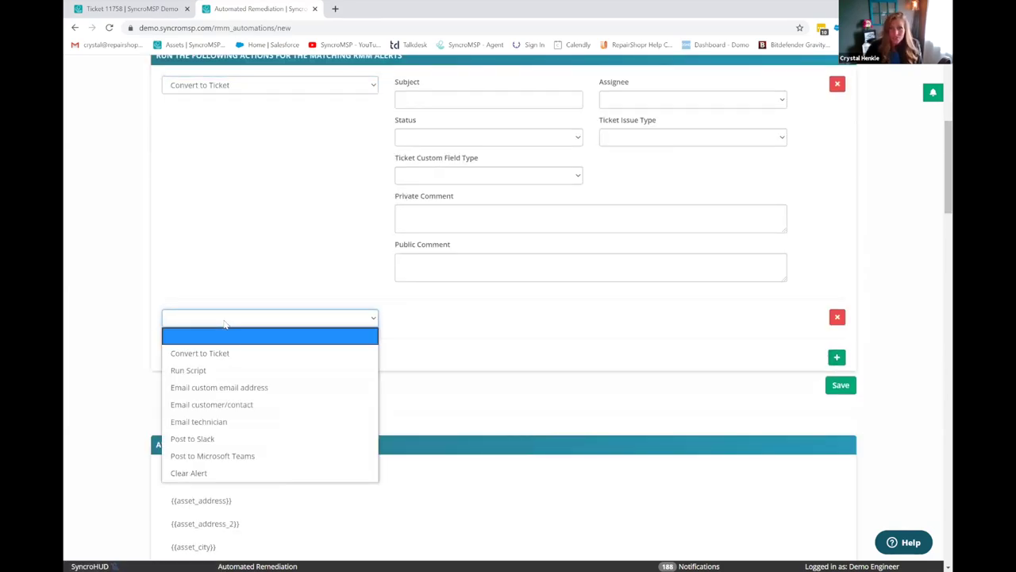
left_click(209, 369)
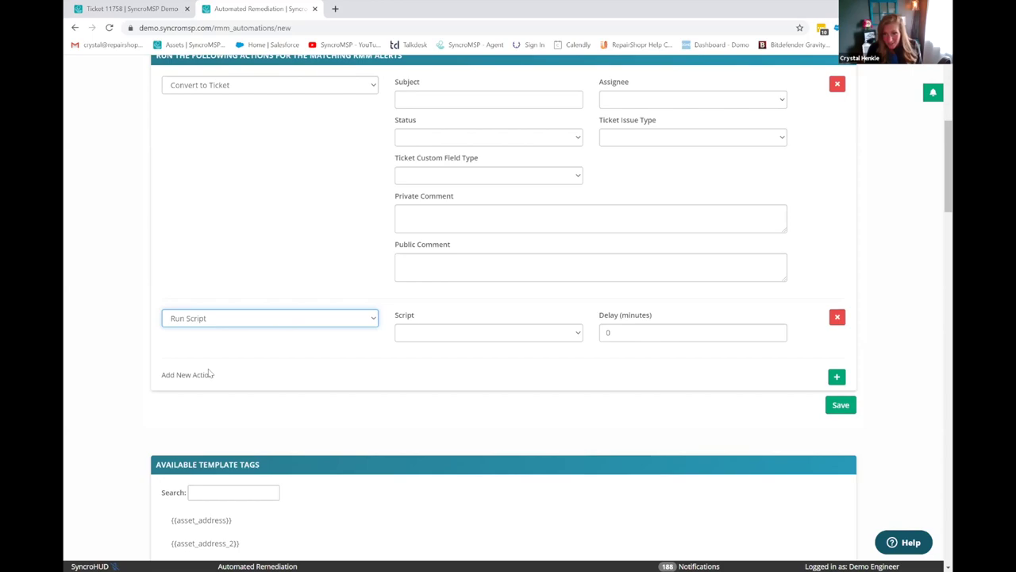
left_click(247, 318)
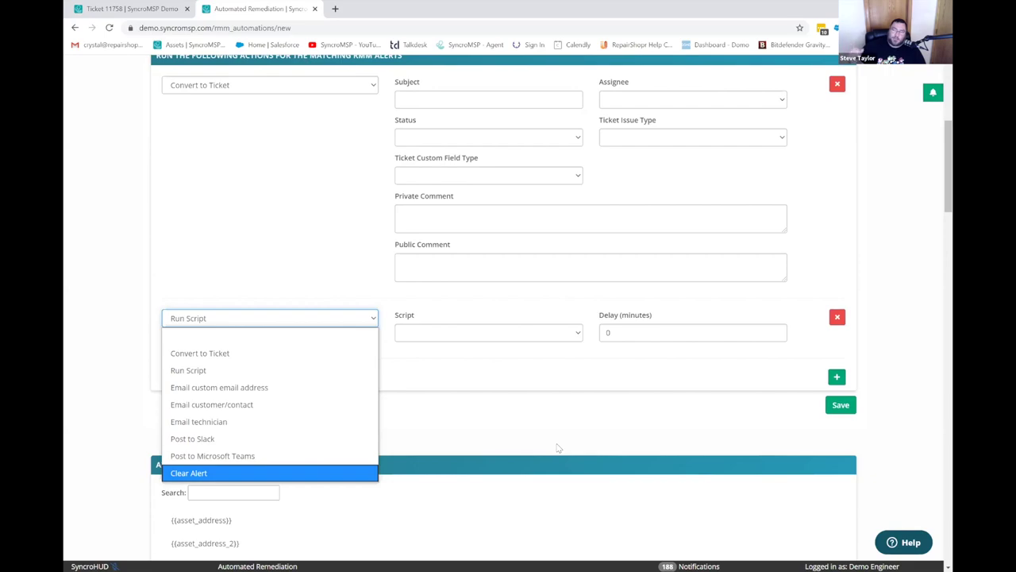
left_click(508, 436)
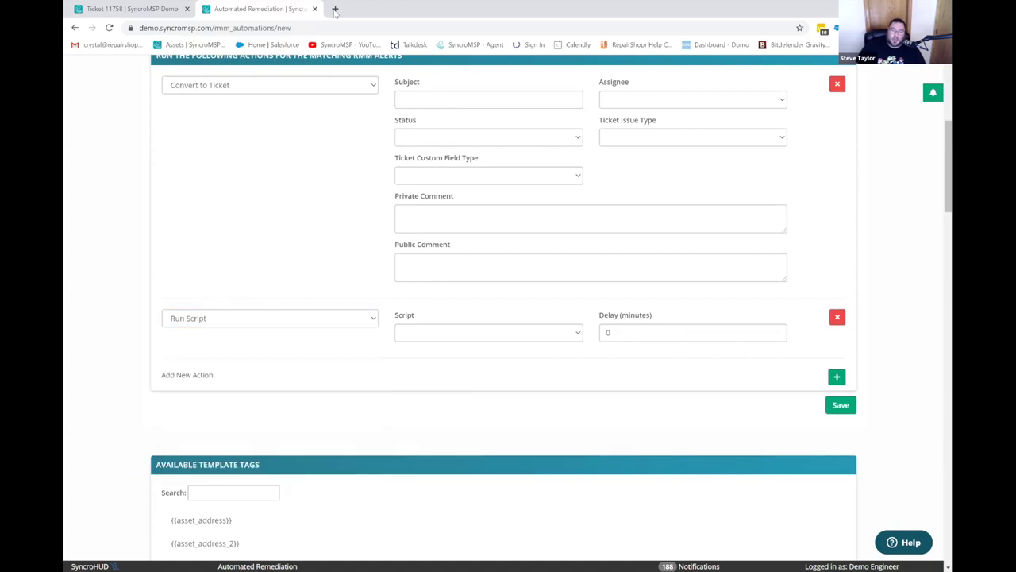
Open syncromsp.com/pricing in a new browser tab and switch the plan comparison to Pay Monthly pricing
left_click(336, 10)
type("syncromsp.com/pricing")
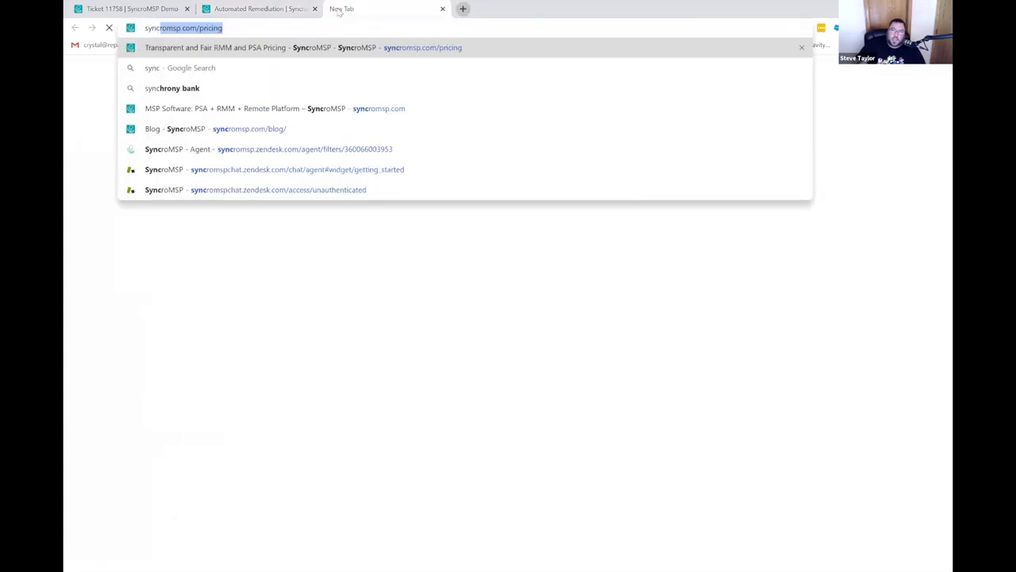
key("Return")
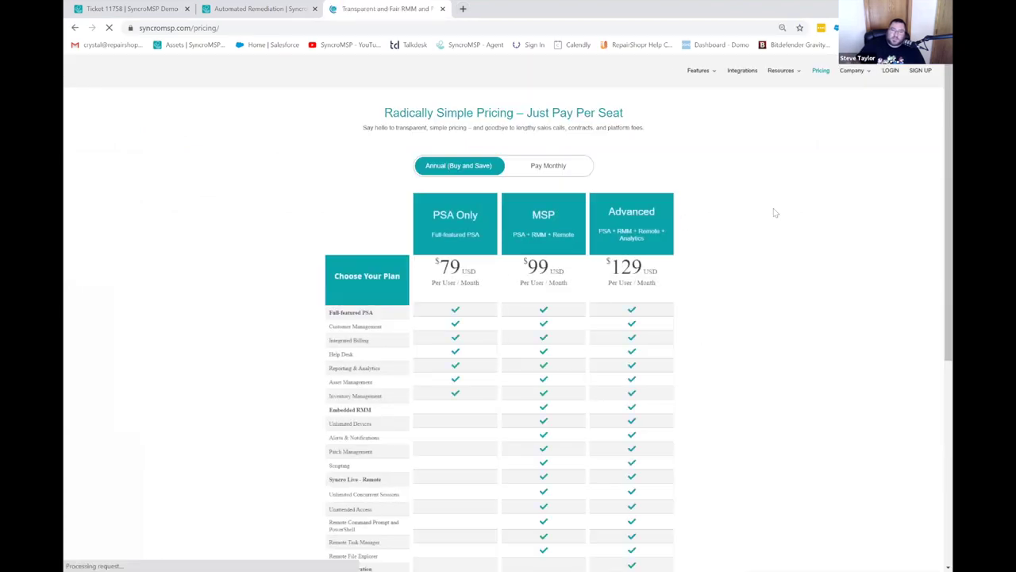
scroll(766, 266, "down", 1)
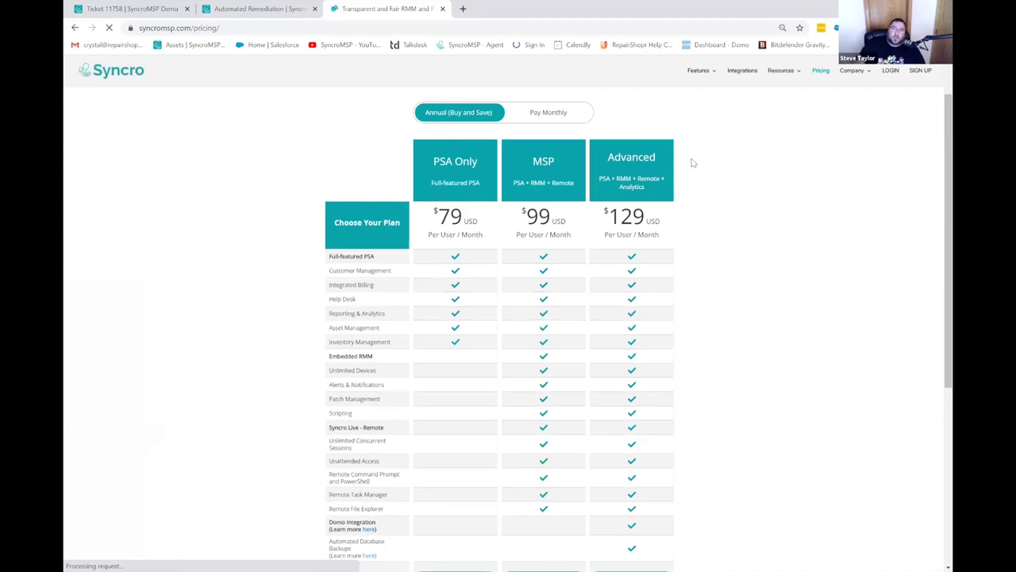
left_click(548, 112)
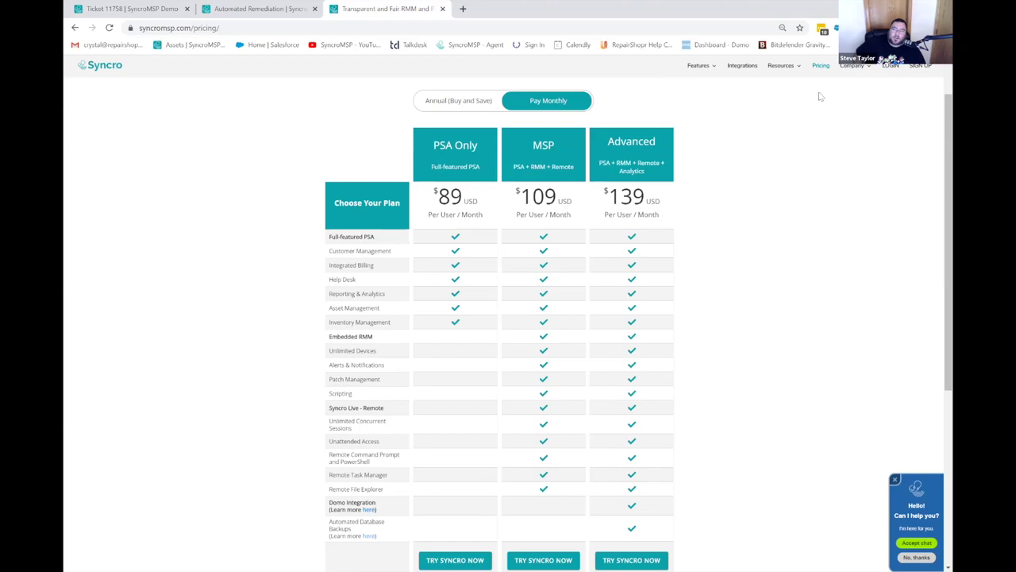
Return to the demo account from the pricing page, open the App Center and look through the available integrations and importers
left_click(260, 9)
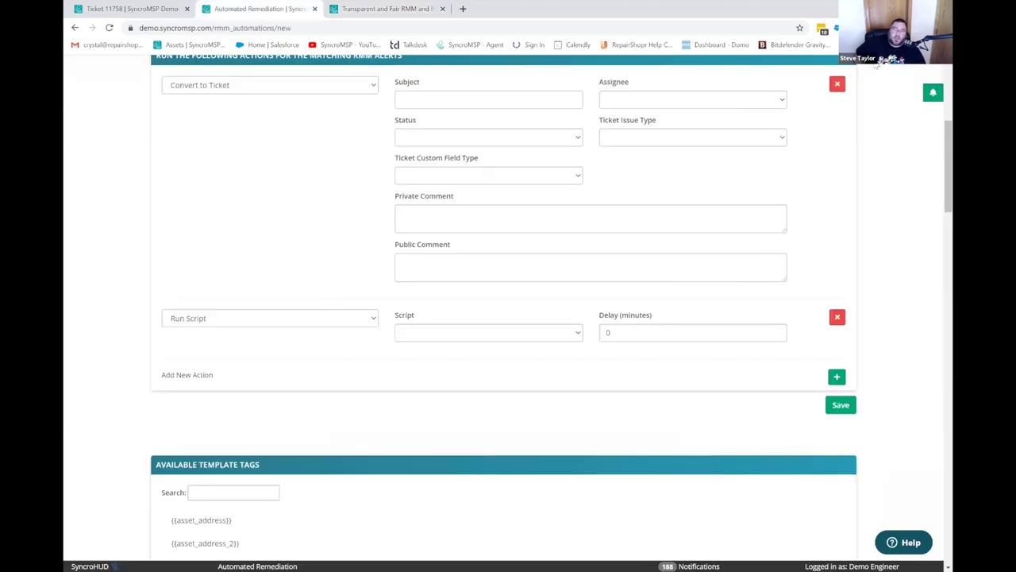
scroll(907, 132, "up", 4)
scroll(870, 106, "up", 1)
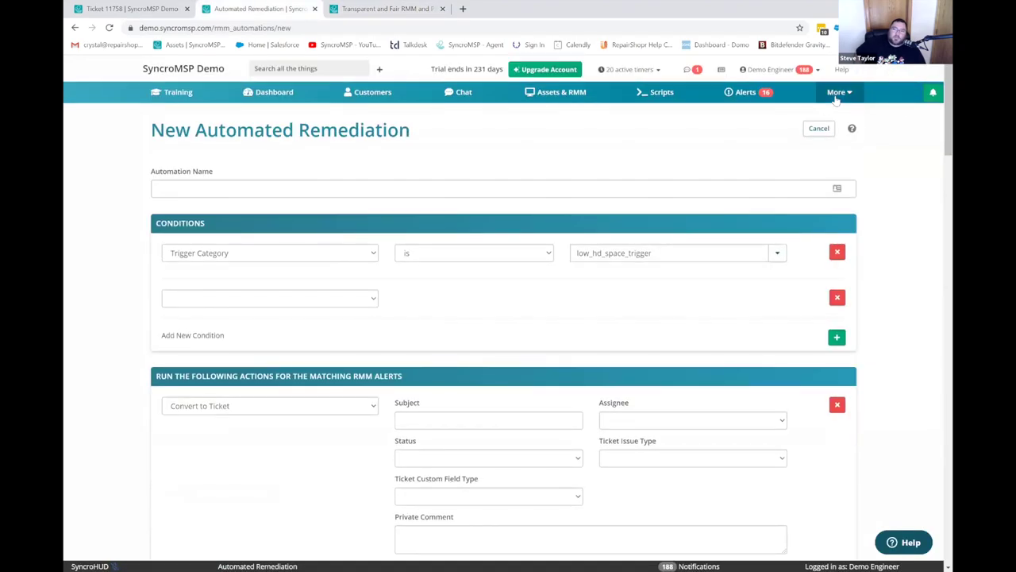
left_click(839, 92)
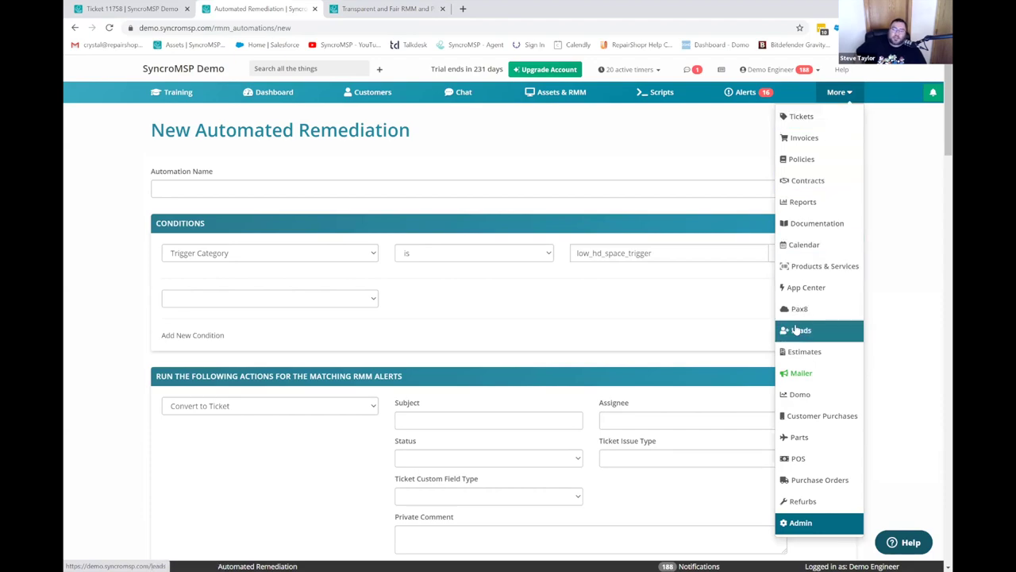
left_click(804, 288)
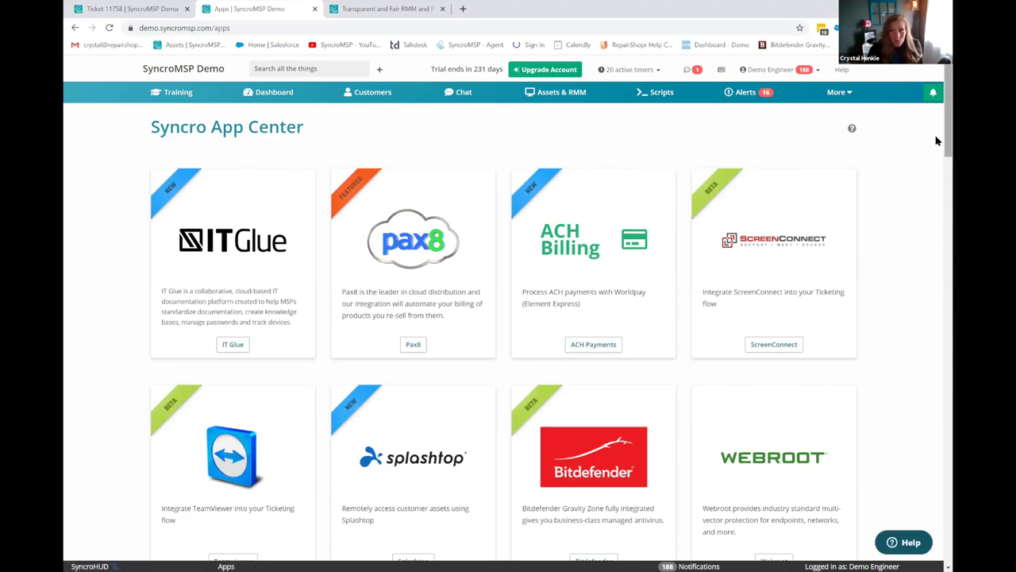
scroll(937, 284, "down", 15)
scroll(937, 284, "down", 10)
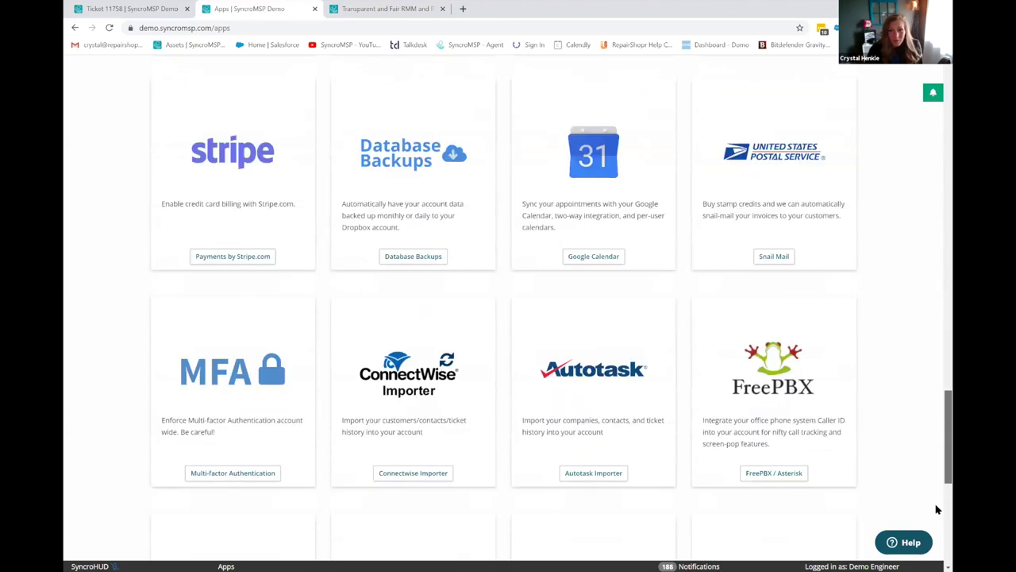
scroll(937, 508, "up", 1)
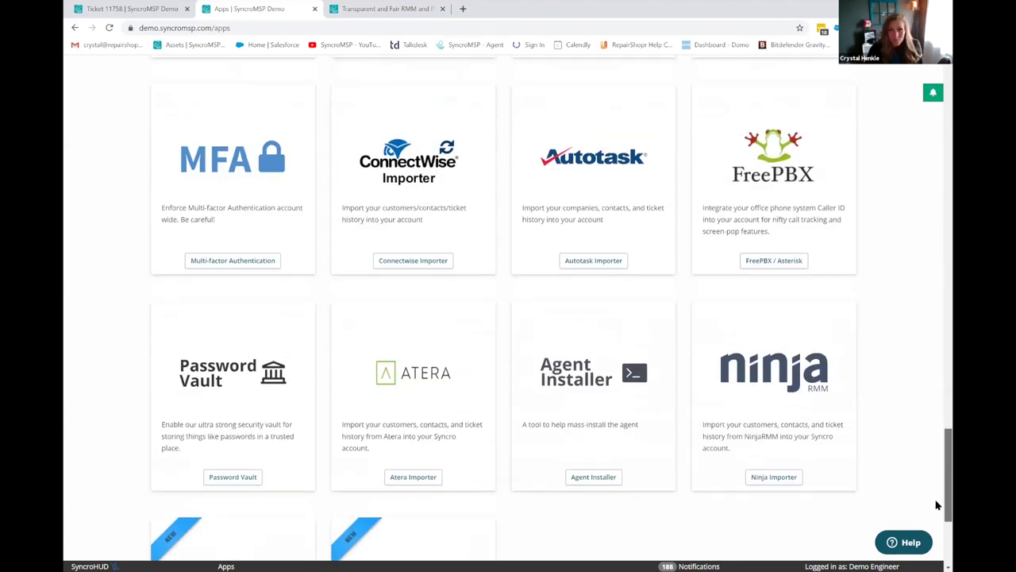